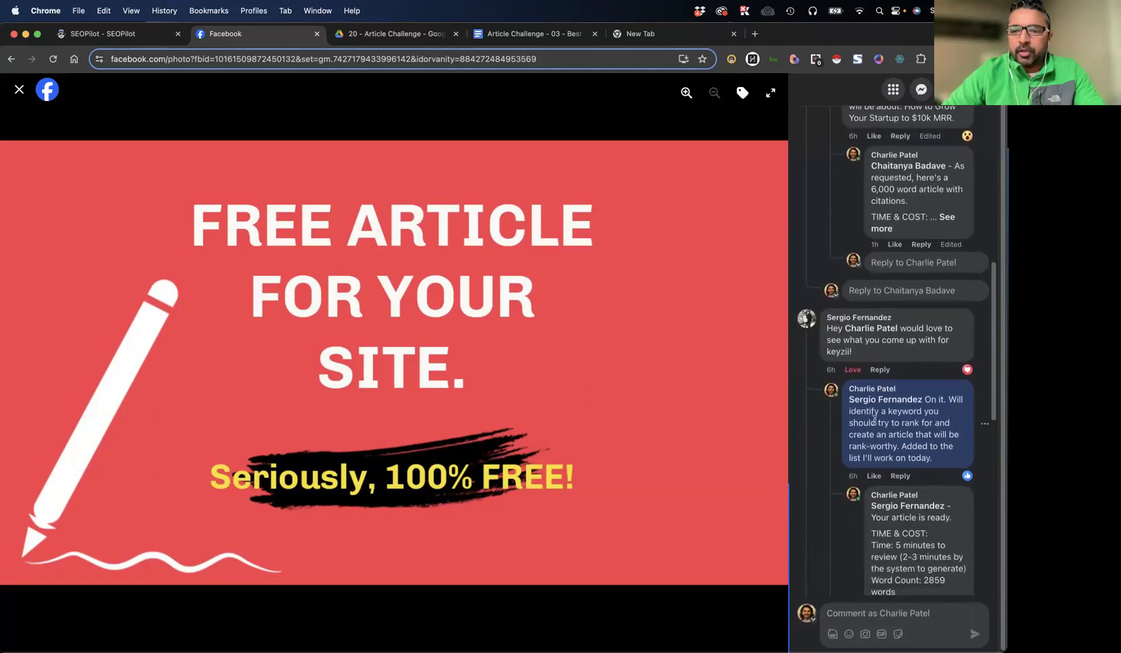
# Find the growmeorganic.com request in the Facebook comments and copy its keyword "best sales outreach strategies"
pyautogui.scroll(-5, 847, 429)
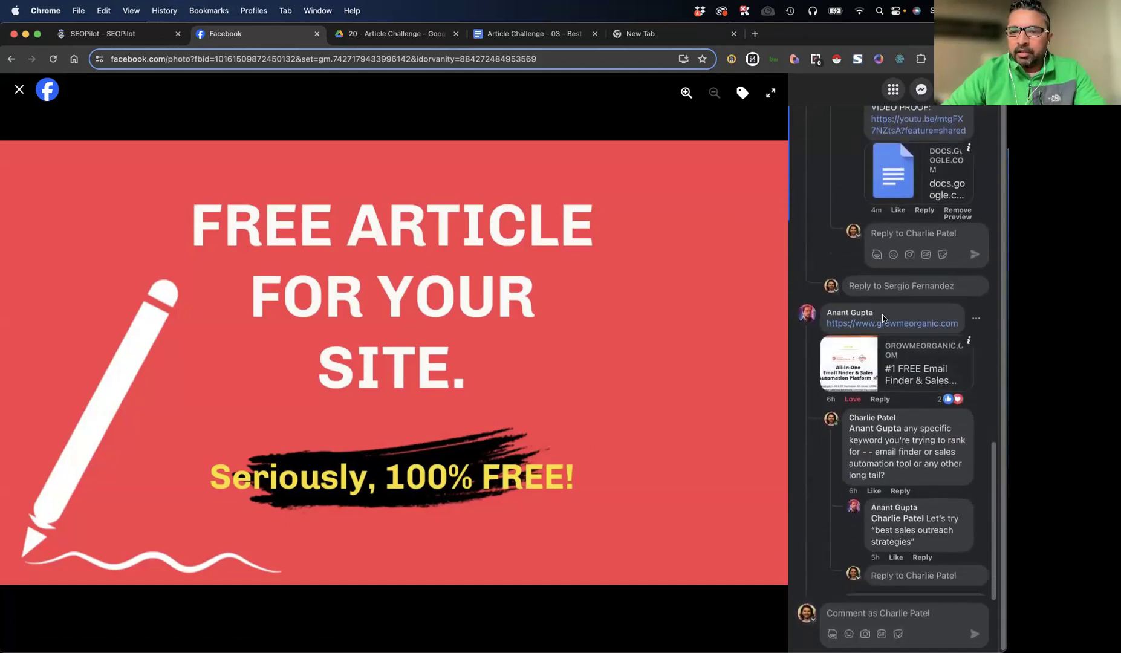
pyautogui.scroll(-2, 884, 351)
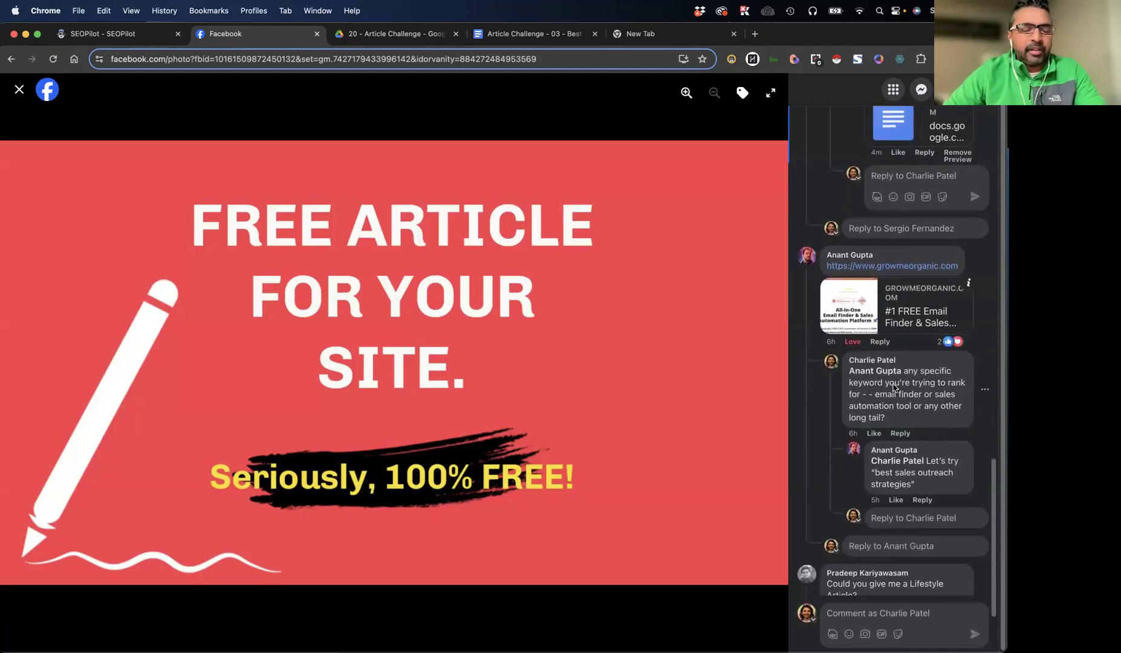
pyautogui.scroll(-2, 898, 389)
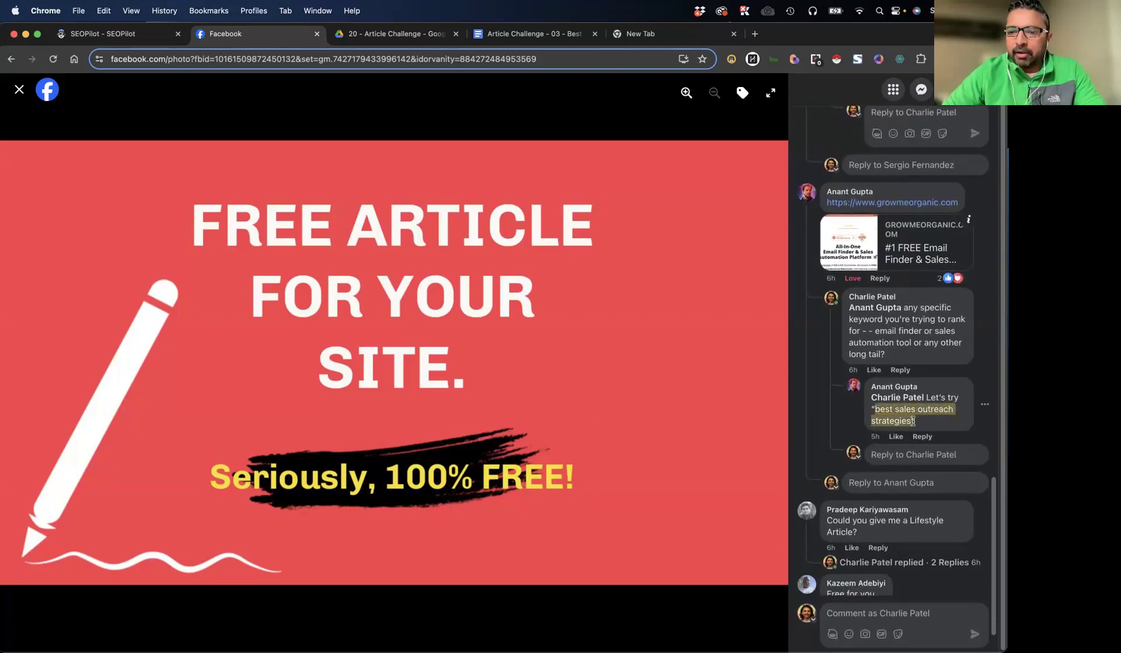
pyautogui.press('super+c')
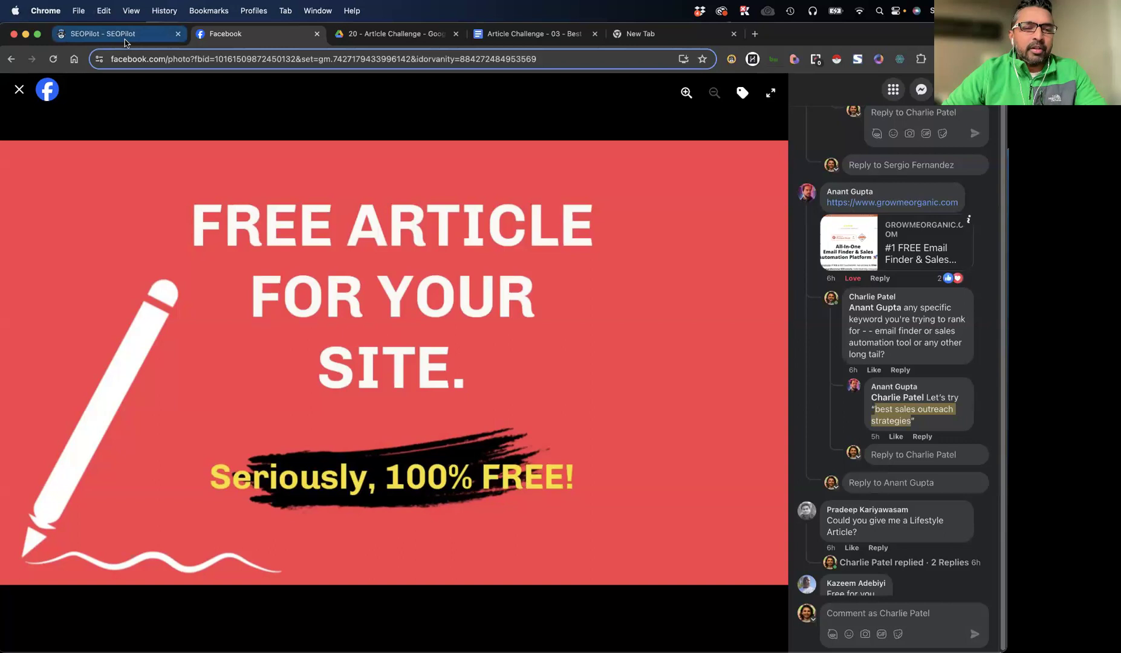
# Search Google for "best sales outreach strategies" using the copied keyword
pyautogui.click(665, 35)
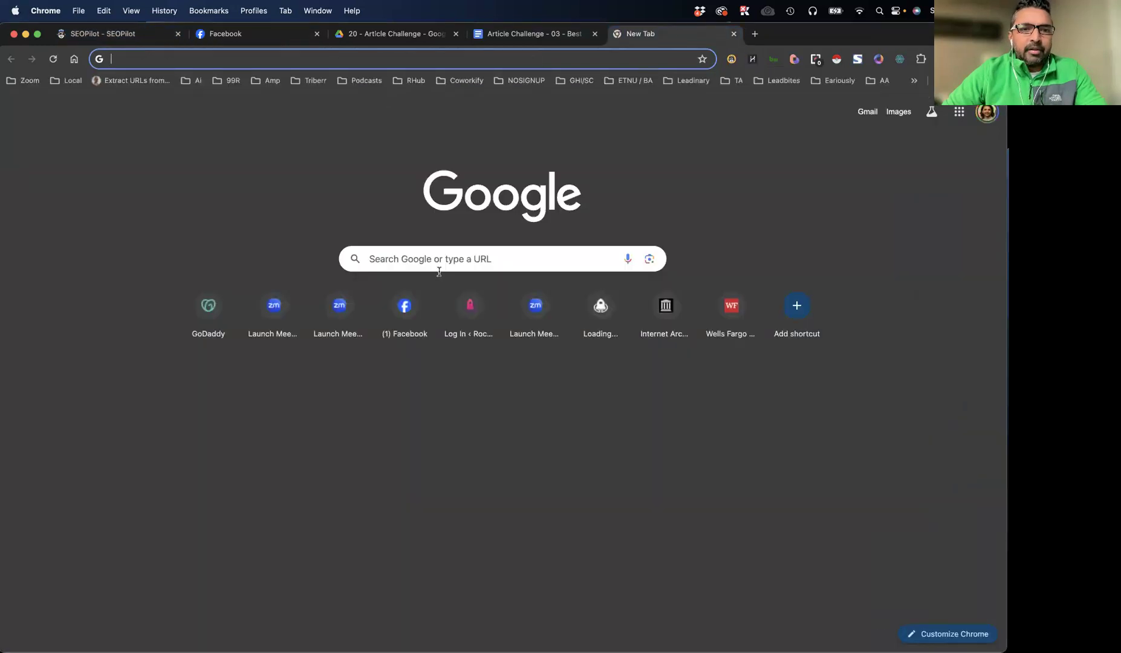
pyautogui.click(450, 257)
pyautogui.press('super+v')
pyautogui.press('Return')
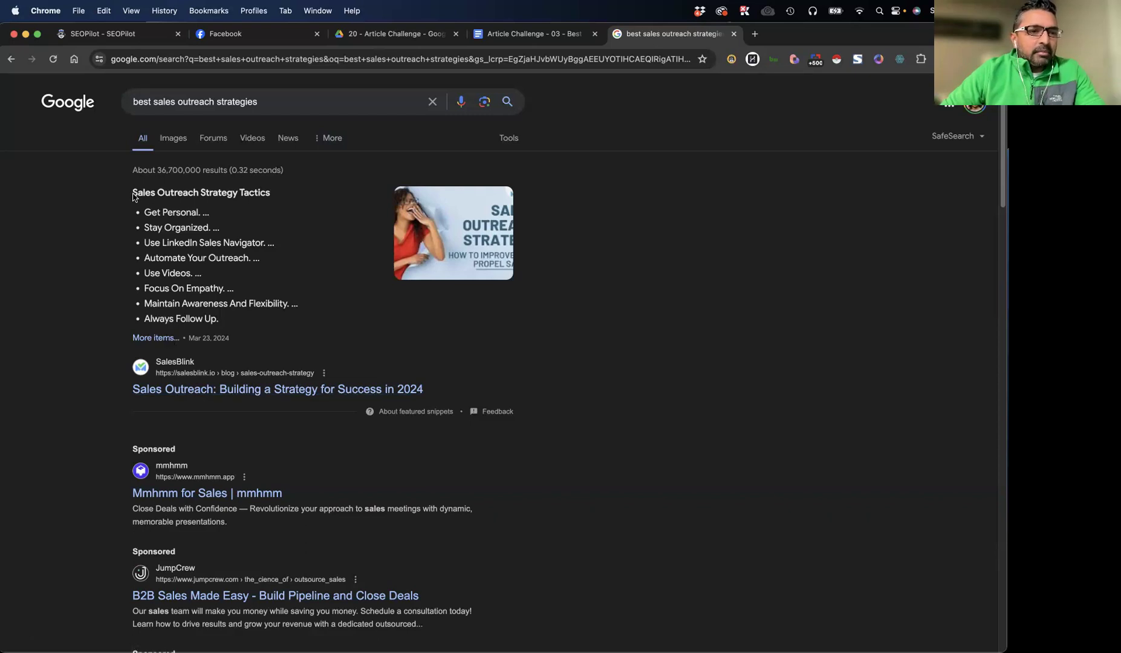
# Open the SalesBlink and HubSpot Blog results on sales outreach strategy in background tabs
pyautogui.keyDown('super'); pyautogui.click(234, 398); pyautogui.keyUp('super')
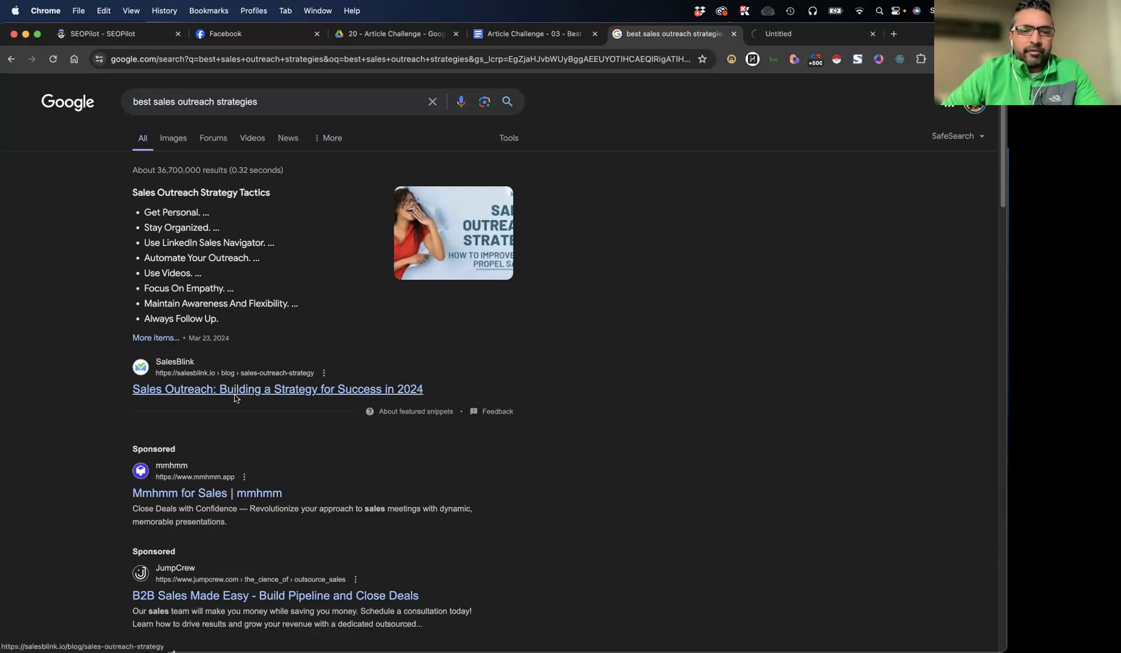
pyautogui.scroll(-5, 72, 366)
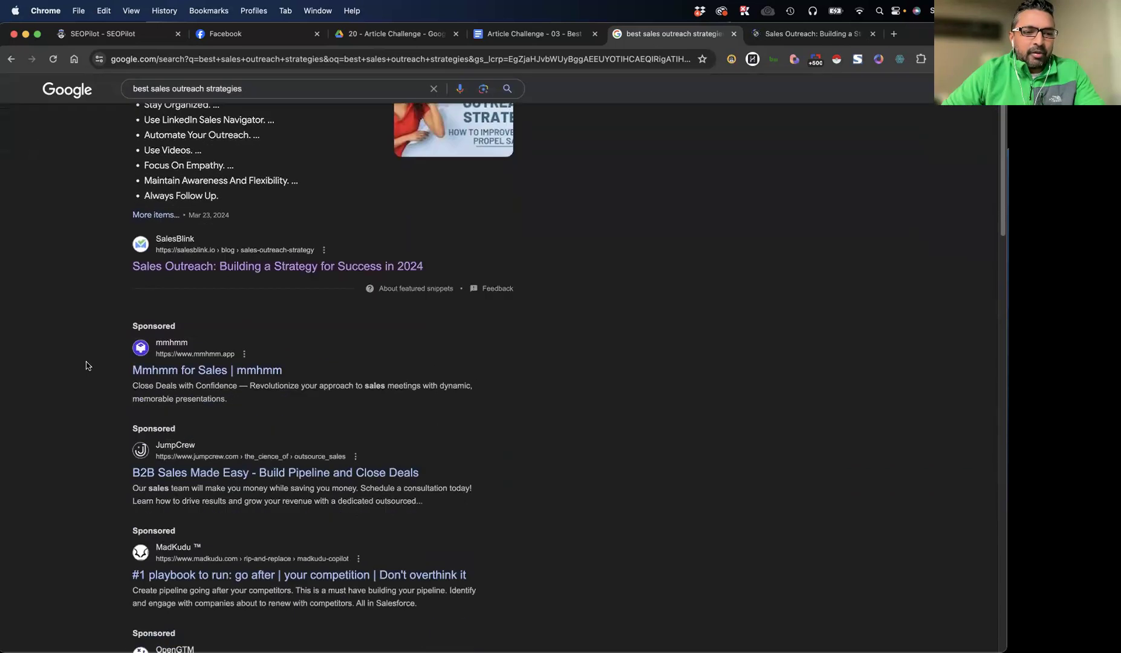
pyautogui.scroll(-8, 87, 367)
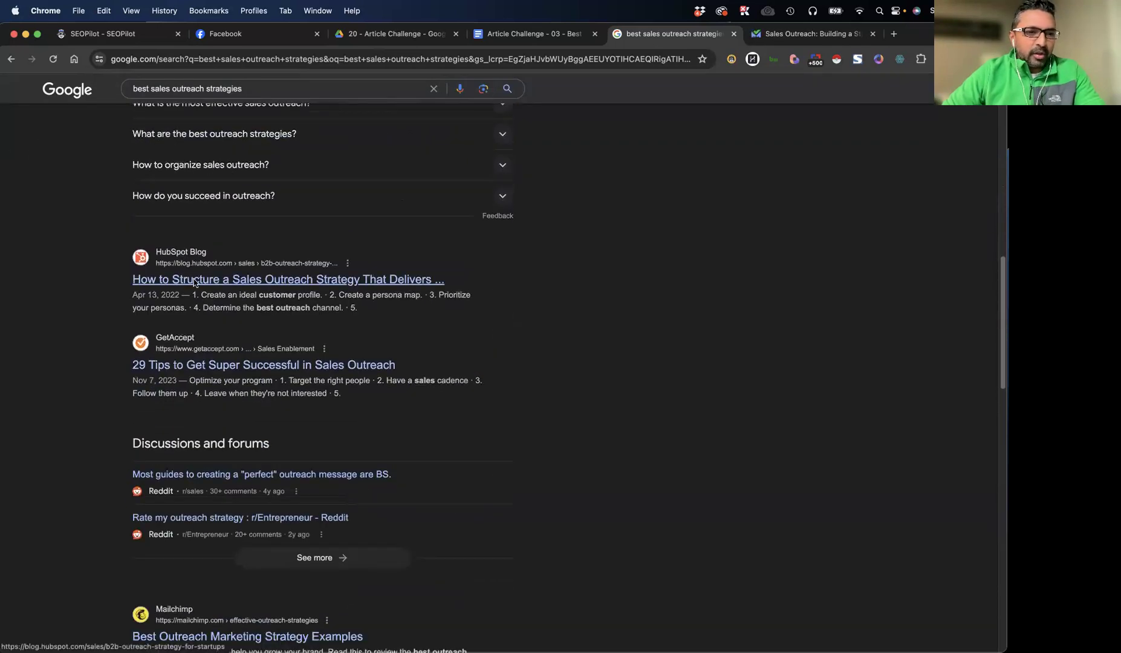
pyautogui.keyDown('super'); pyautogui.click(205, 281); pyautogui.keyUp('super')
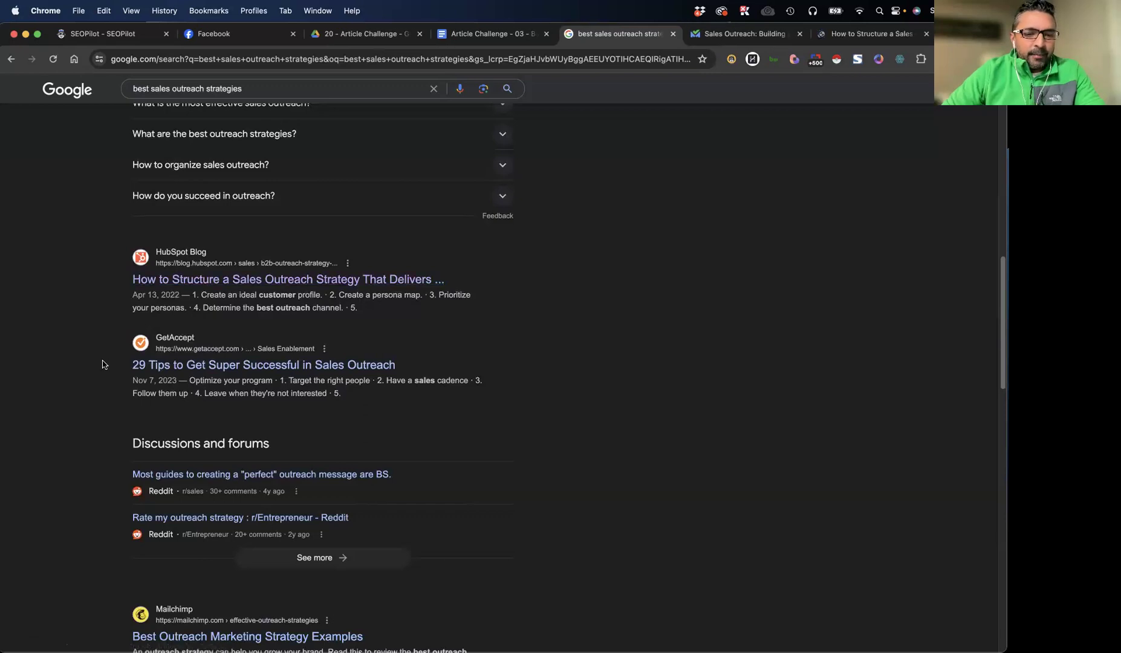
# Open the SalesBread "13 Sales Outreach Strategies With Examples" and koncert.com "5 Sales Outreach Best Practices" results in background tabs
pyautogui.scroll(-6, 102, 365)
pyautogui.scroll(-1, 103, 364)
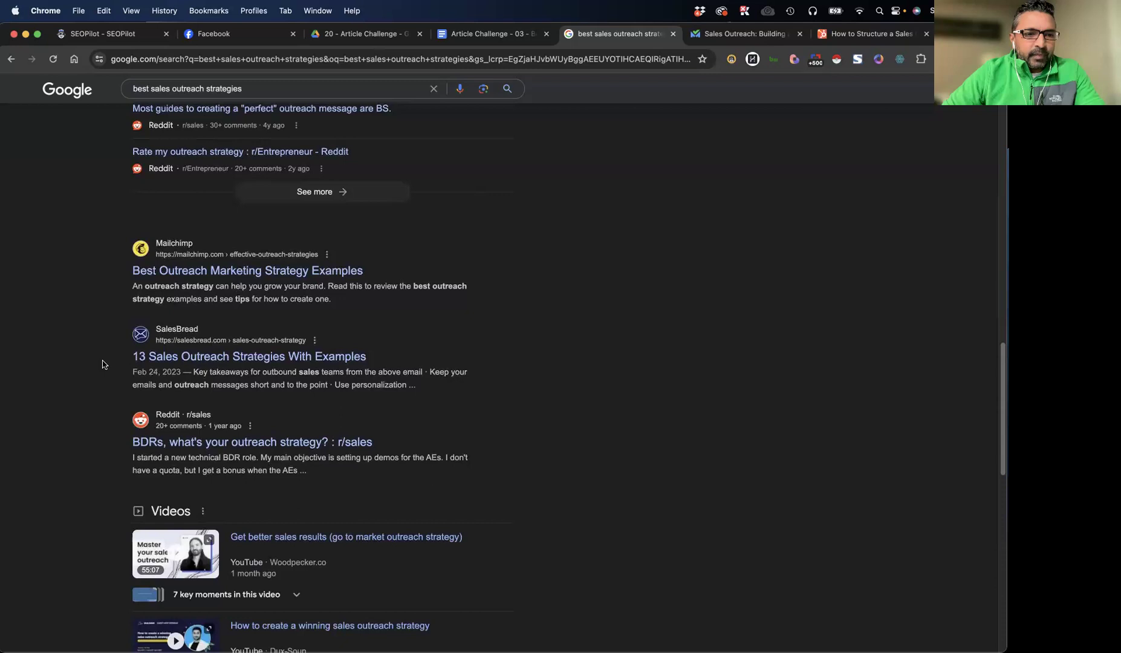
pyautogui.keyDown('super'); pyautogui.click(180, 351); pyautogui.keyUp('super')
pyautogui.scroll(-8, 84, 375)
pyautogui.scroll(-4, 89, 375)
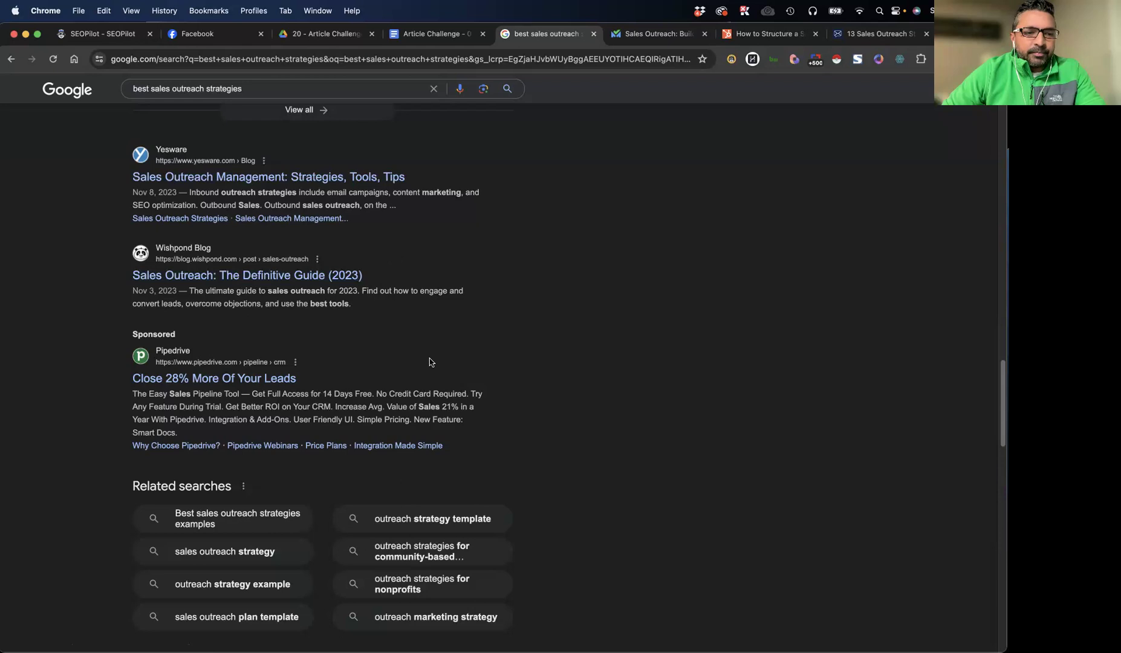
pyautogui.scroll(-10, 430, 362)
pyautogui.scroll(-3, 429, 361)
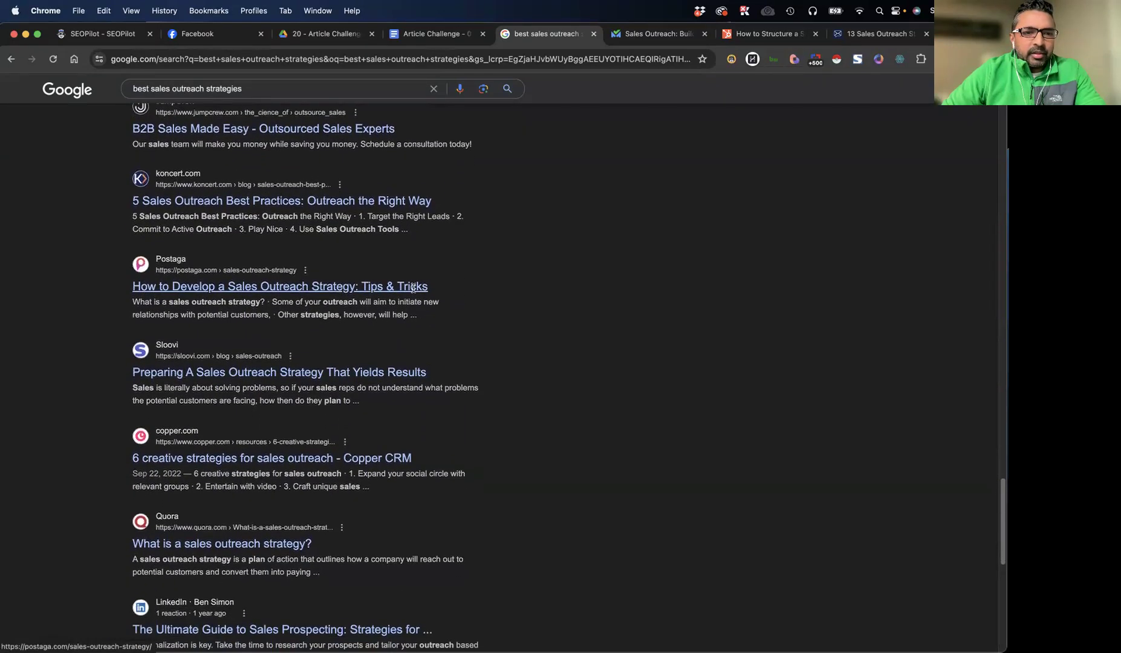
pyautogui.keyDown('super'); pyautogui.click(310, 201); pyautogui.keyUp('super')
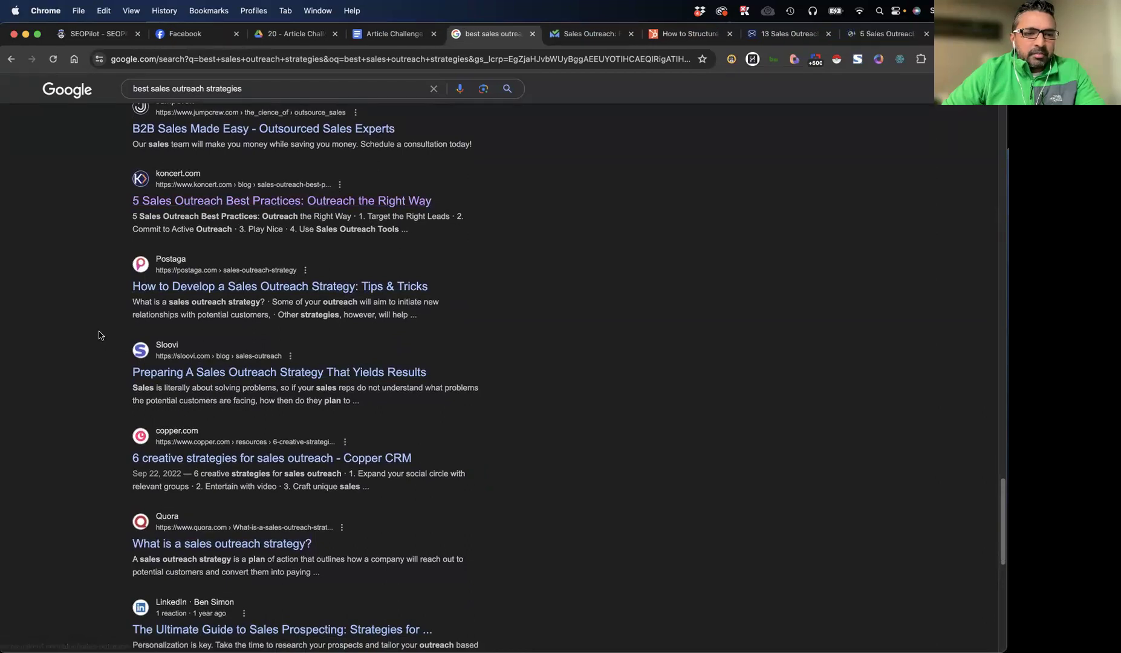
pyautogui.scroll(-6, 111, 345)
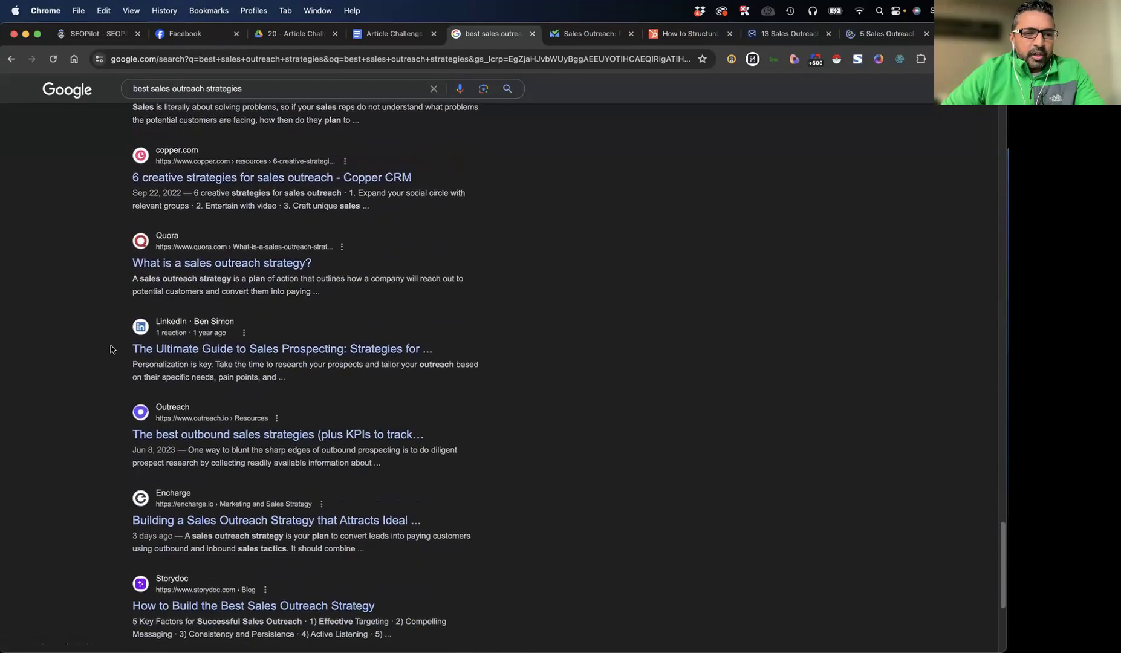
# Examine the SalesBlink article's sections on outreach types, statistics and the steps for building a sales outreach strategy
pyautogui.hotkey('ctrl', 'Tab')
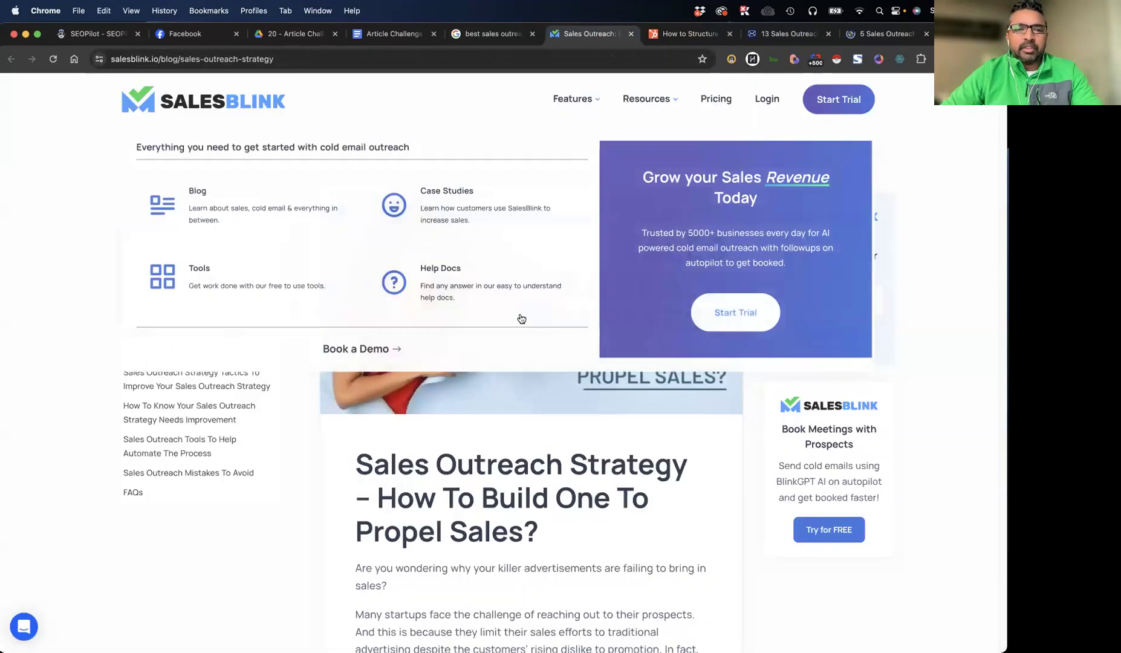
pyautogui.scroll(-5, 941, 277)
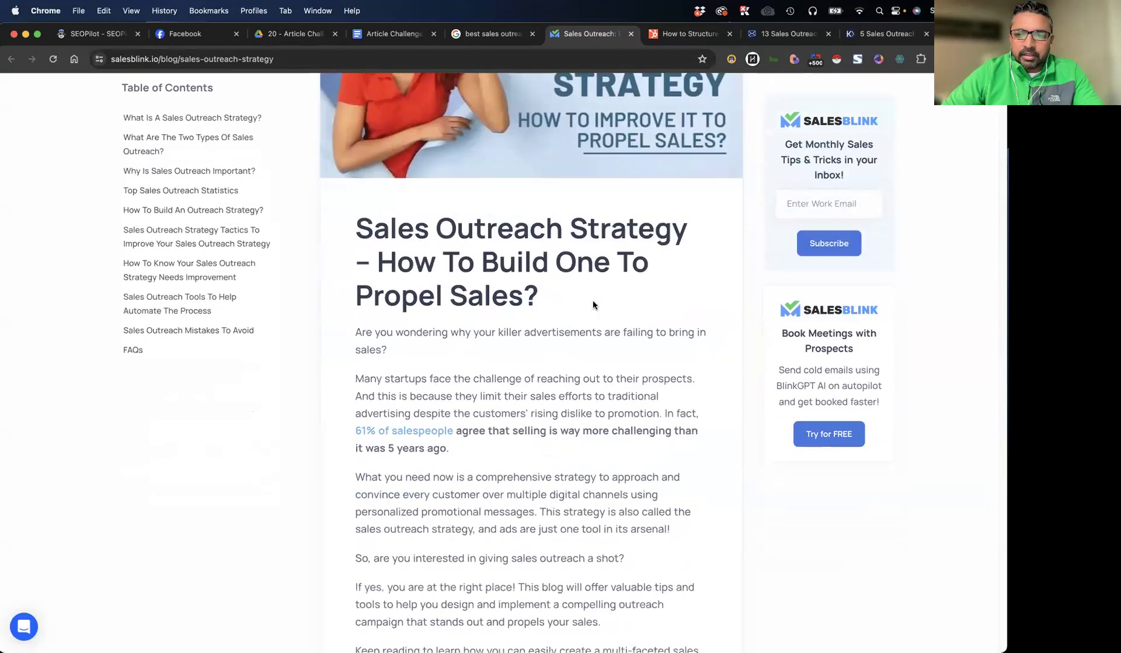
pyautogui.scroll(-15, 593, 305)
pyautogui.scroll(-20, 490, 316)
pyautogui.scroll(5, 492, 319)
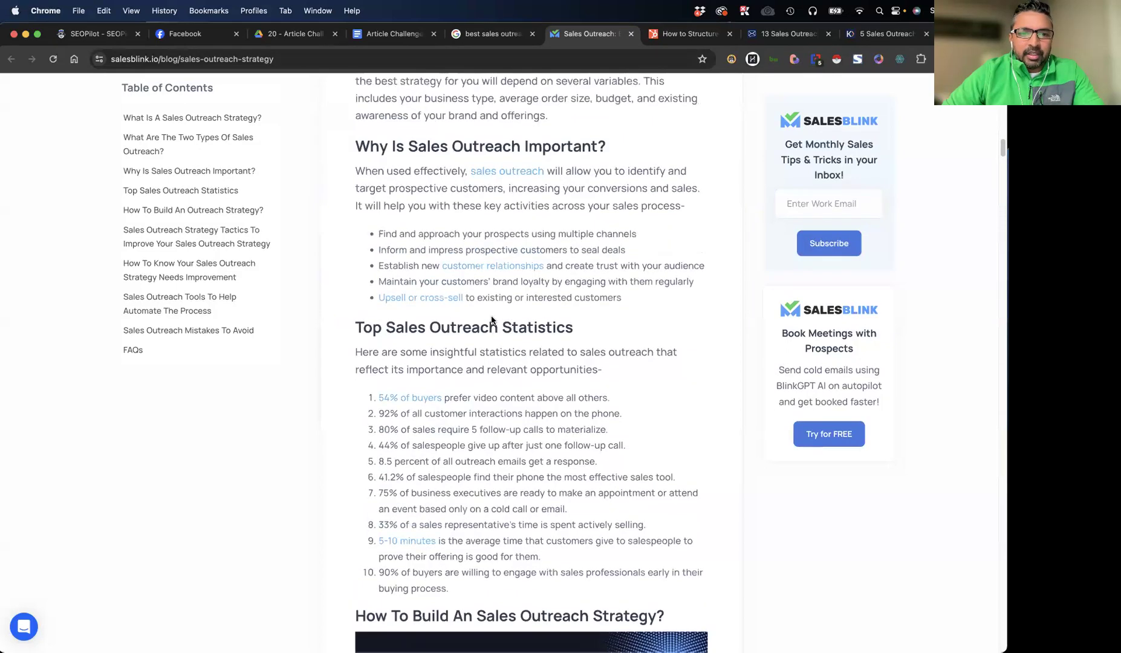
pyautogui.scroll(20, 356, 314)
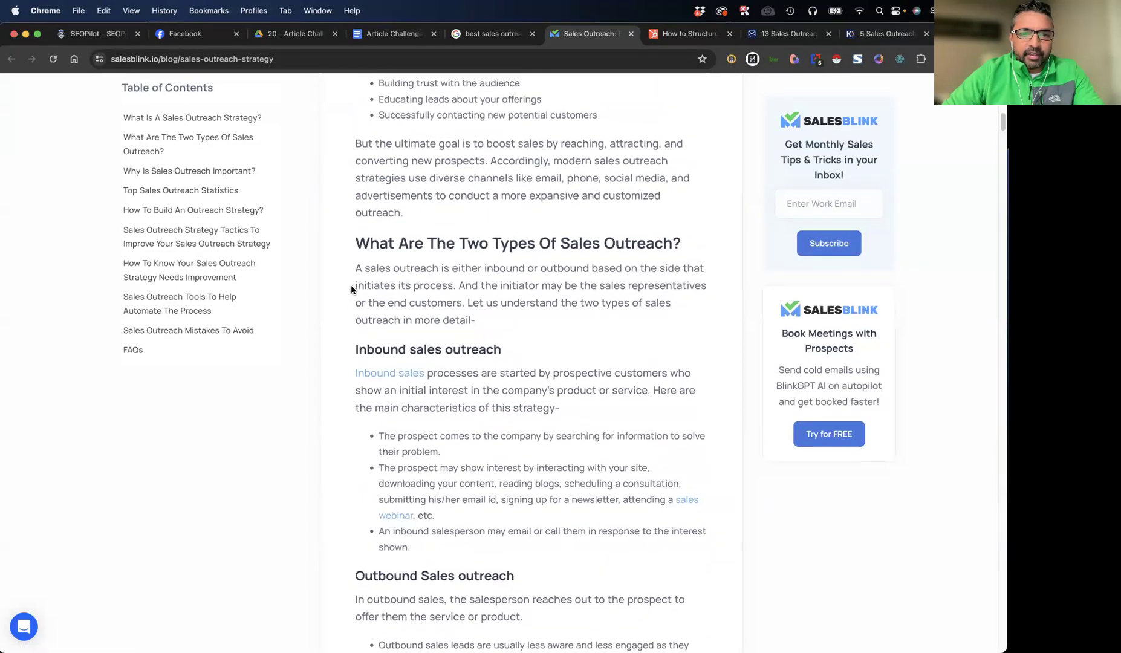
pyautogui.scroll(8, 351, 292)
pyautogui.scroll(-12, 351, 293)
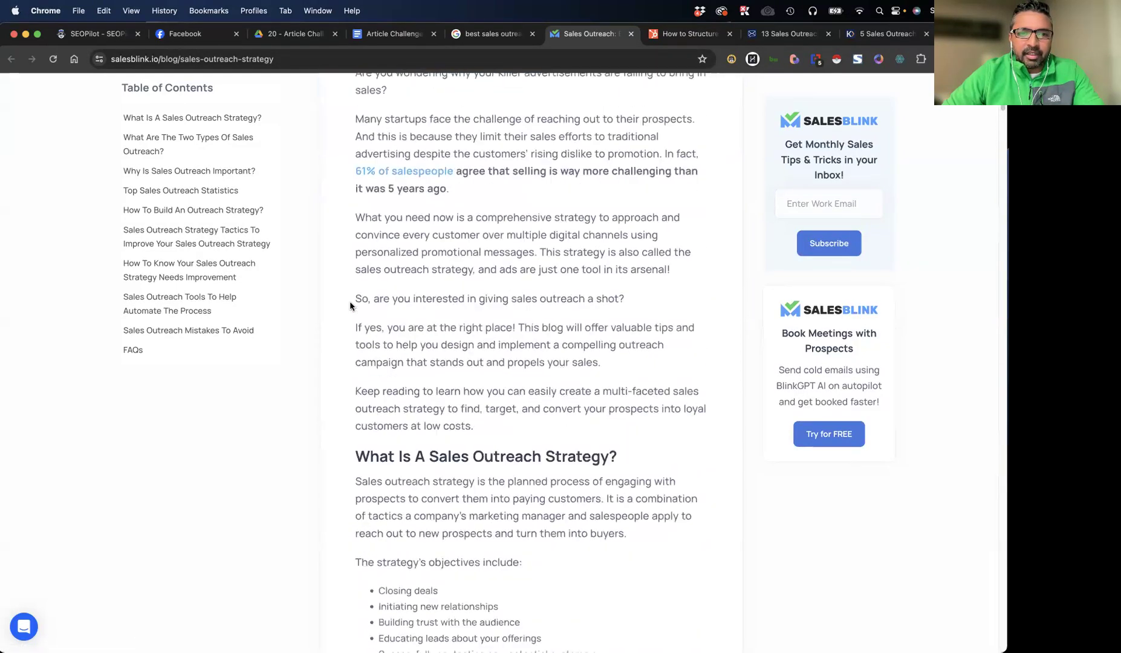
pyautogui.scroll(-10, 350, 308)
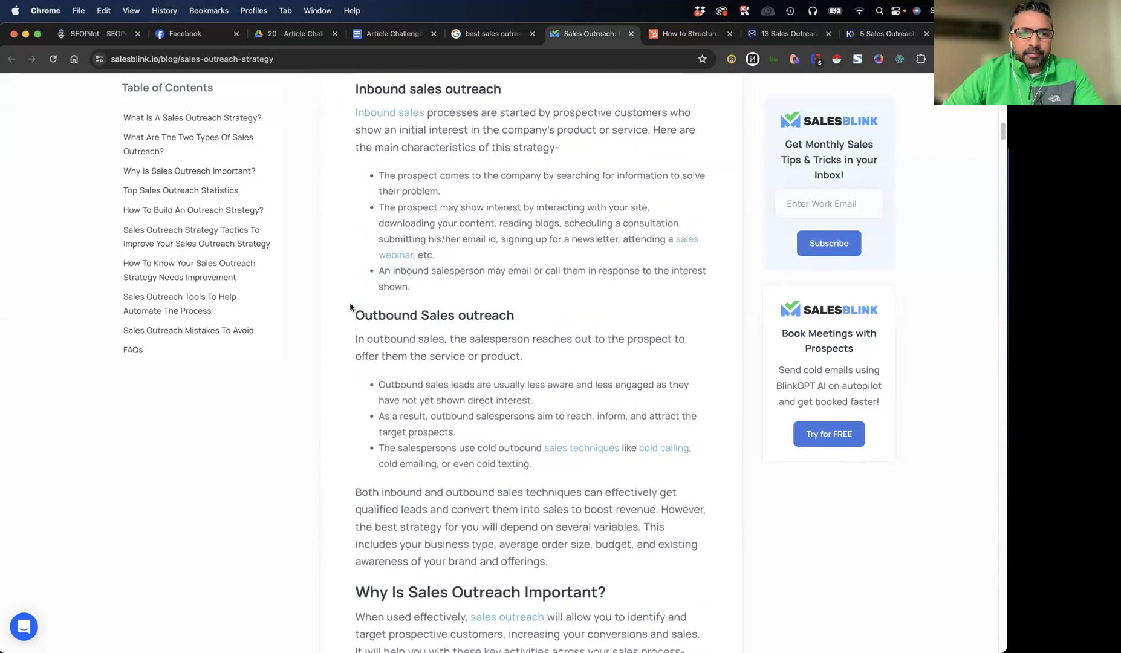
pyautogui.scroll(-11, 350, 307)
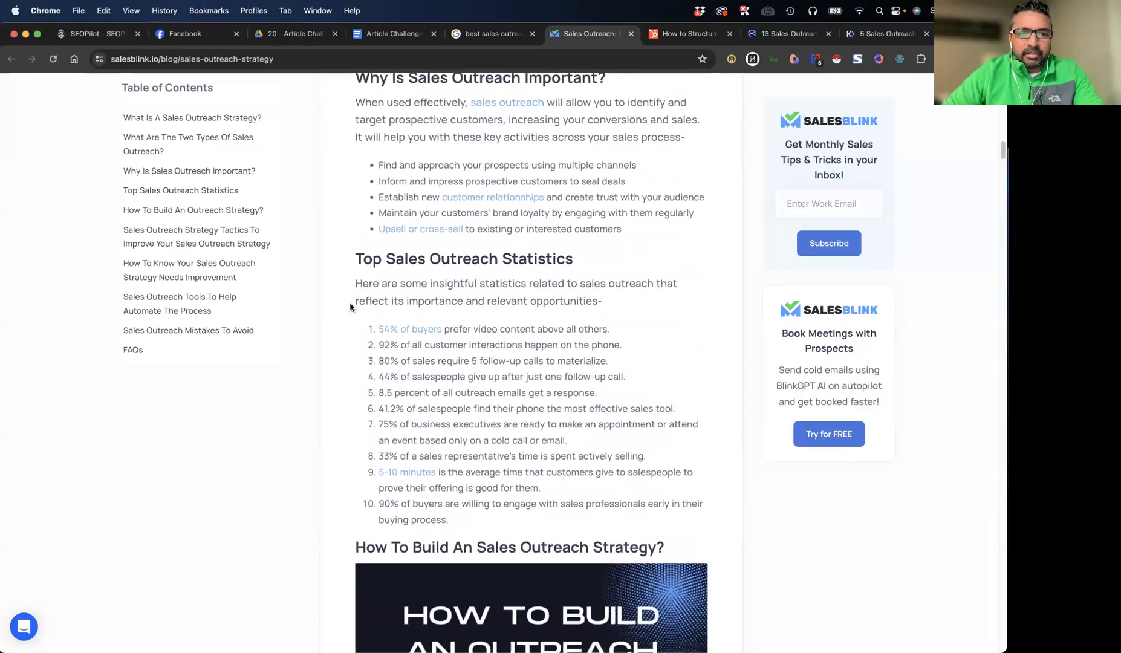
pyautogui.scroll(-20, 351, 307)
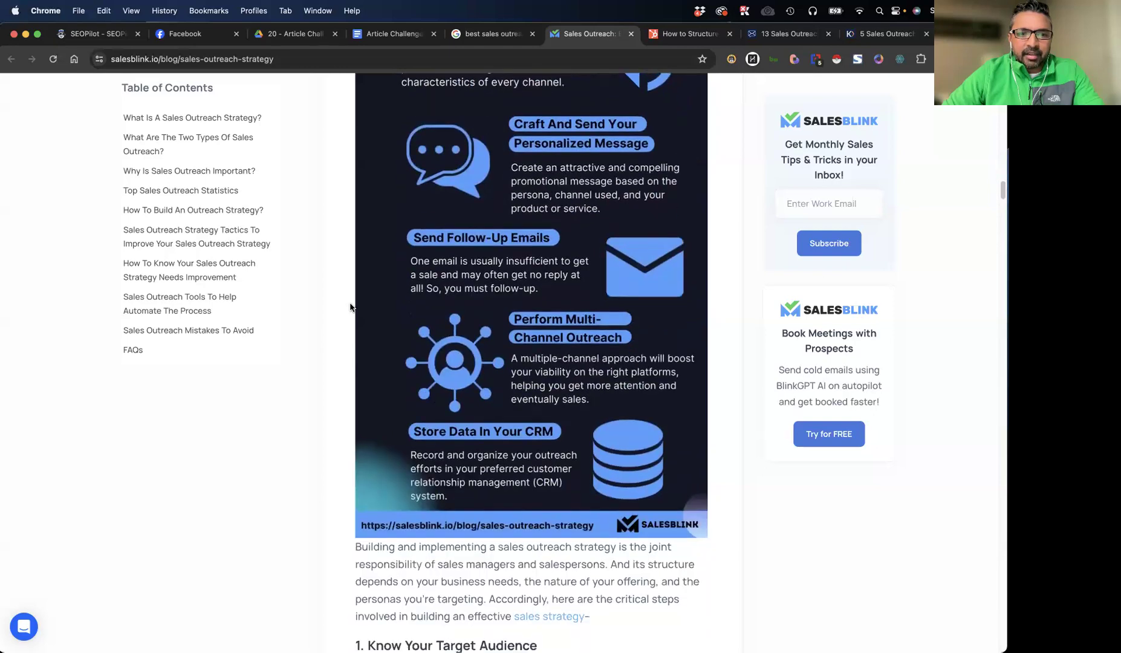
pyautogui.scroll(-20, 350, 307)
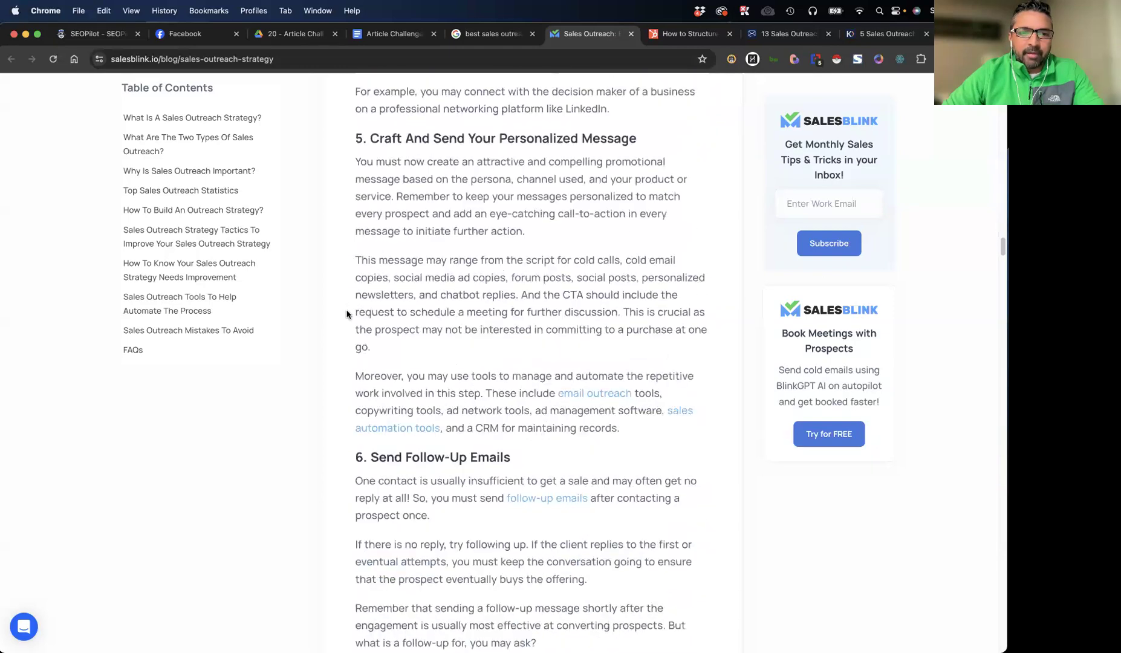
pyautogui.click(697, 119)
pyautogui.scroll(-9, 506, 284)
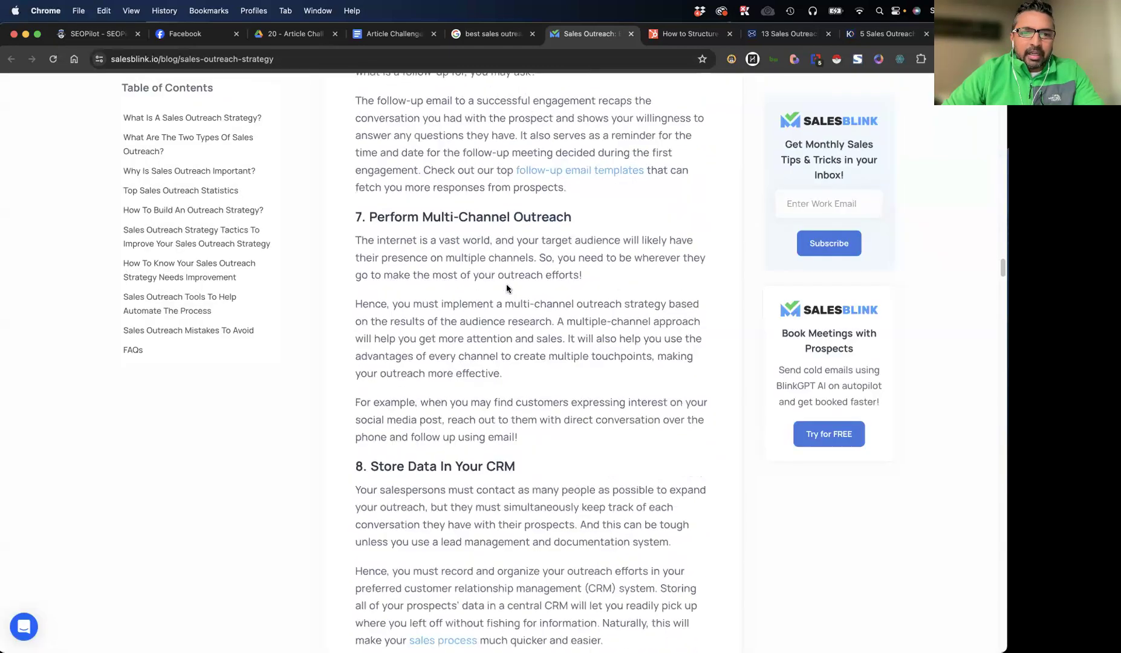
pyautogui.scroll(-1, 507, 292)
pyautogui.scroll(20, 631, 165)
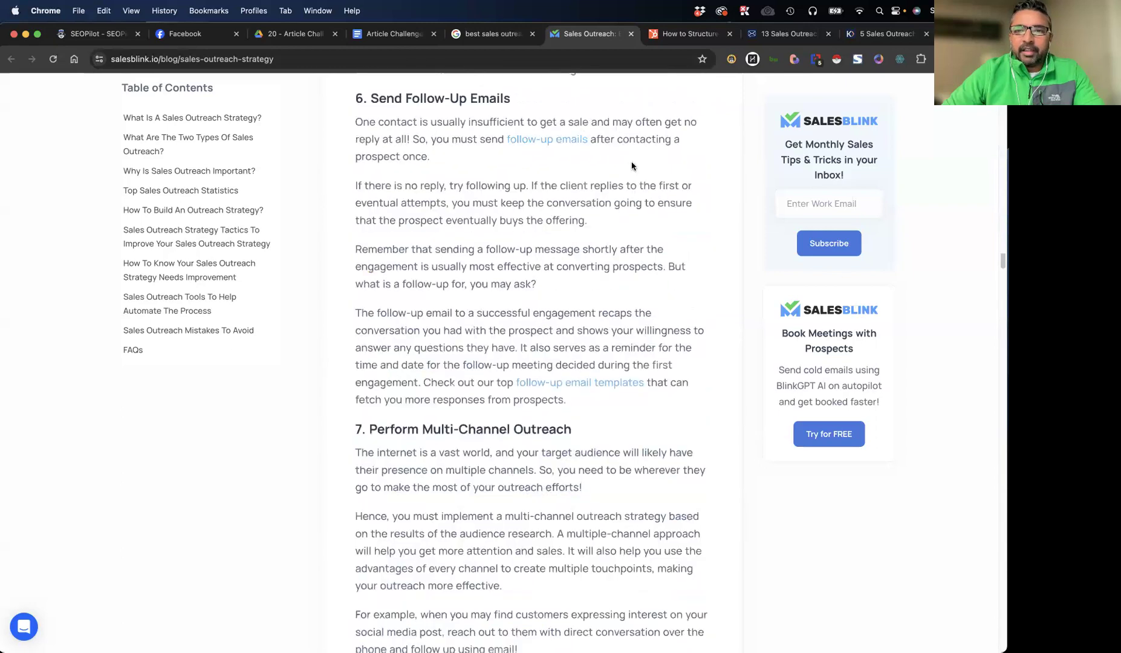
# Review the HubSpot article's outreach statistics and select its Sales Outreach Strategies list, from "Create a persona map" to "Automate whenever possible"
pyautogui.click(681, 35)
pyautogui.scroll(-13, 431, 256)
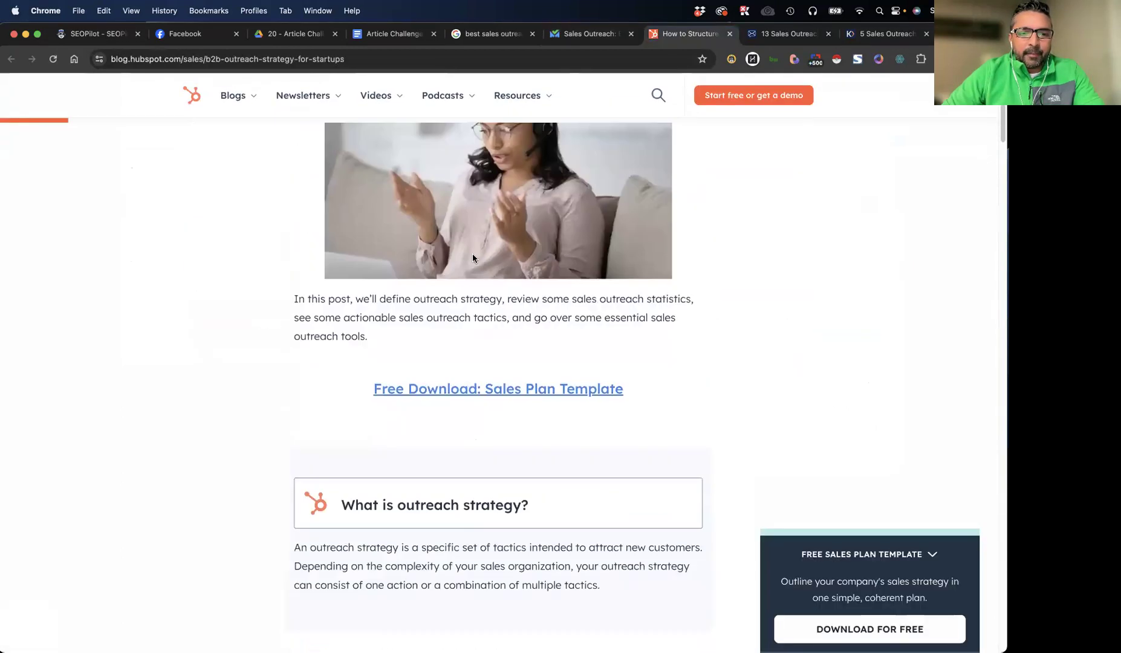
pyautogui.scroll(-15, 544, 361)
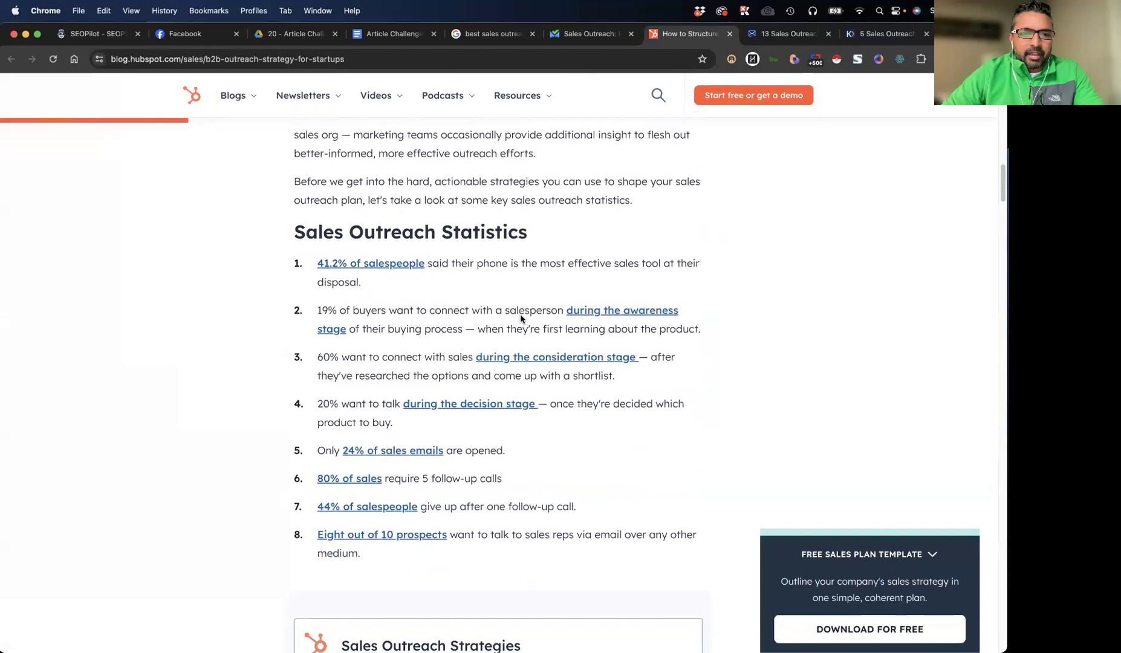
pyautogui.moveTo(314, 287)
pyautogui.mouseDown()
pyautogui.moveTo(508, 475)
pyautogui.moveTo(317, 363)
pyautogui.moveTo(318, 280)
pyautogui.mouseUp()
pyautogui.click(263, 333)
pyautogui.scroll(-1, 266, 336)
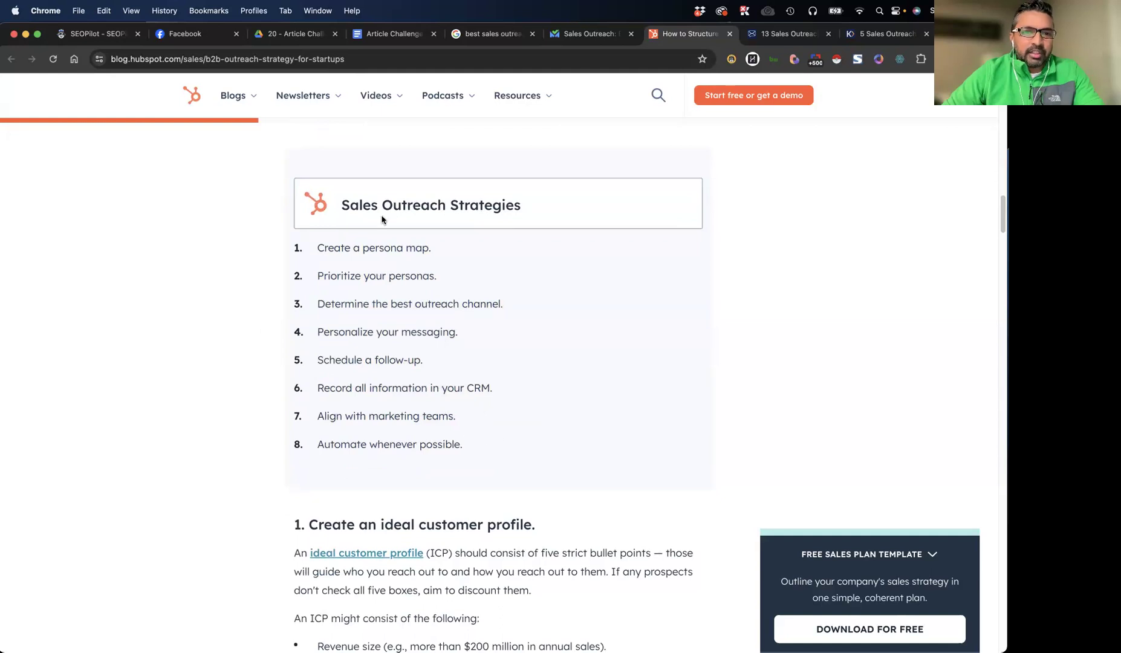
pyautogui.moveTo(488, 455); pyautogui.dragTo(319, 269)
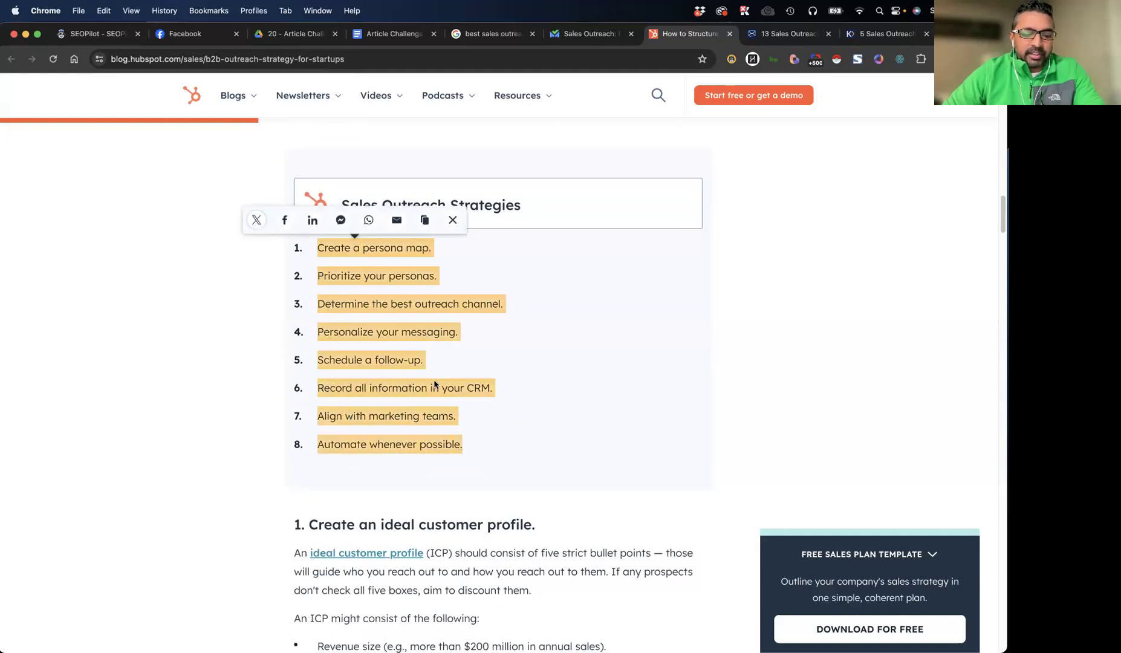
# Switch to the TextMate notes, paste "best sales outreach strategies" below the Article 3 section, and complete the heading as "VIDEO PROOF:"
pyautogui.hotkey('ctrl', 'Up')
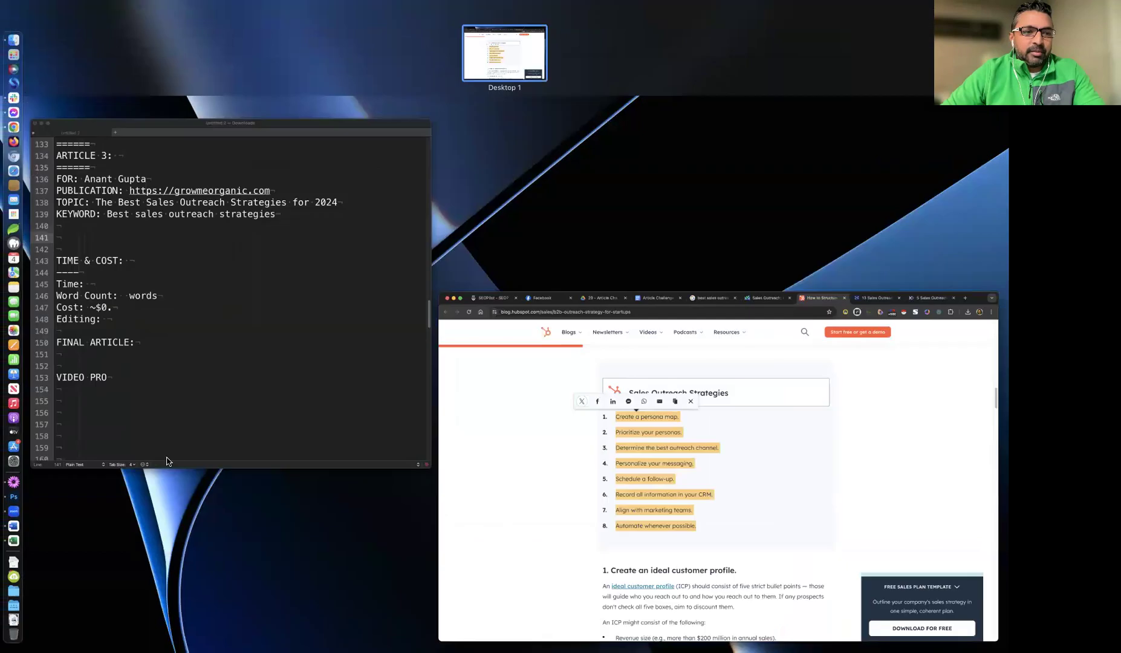
pyautogui.click(180, 395)
pyautogui.click(113, 497)
pyautogui.write('best sales outreach strategies')
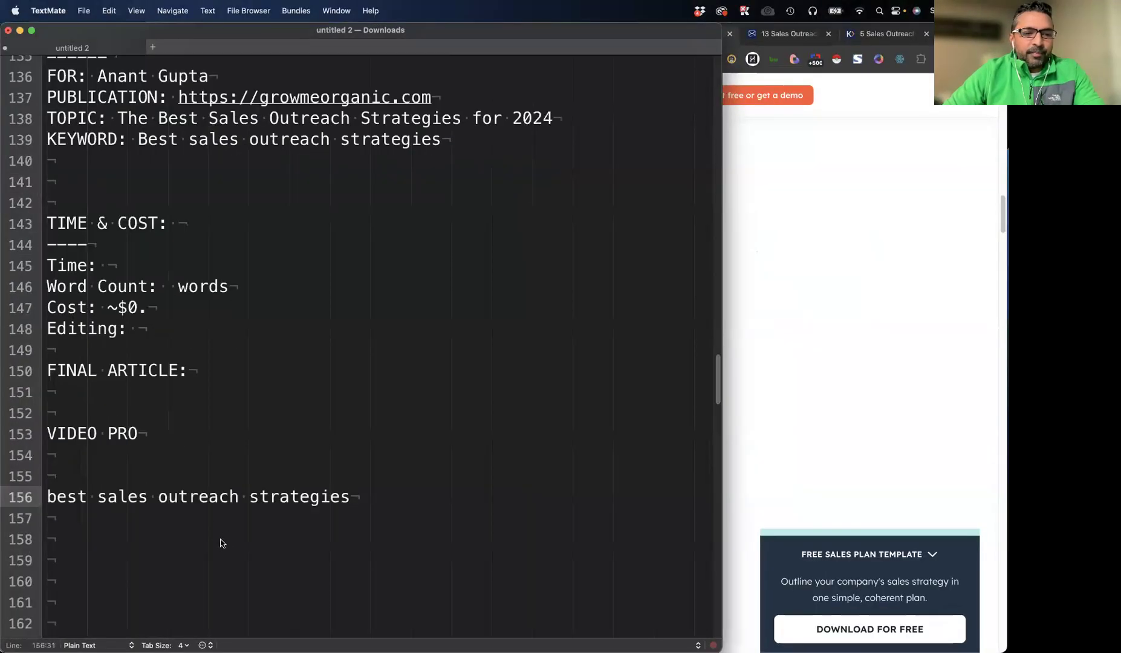
pyautogui.click(171, 431)
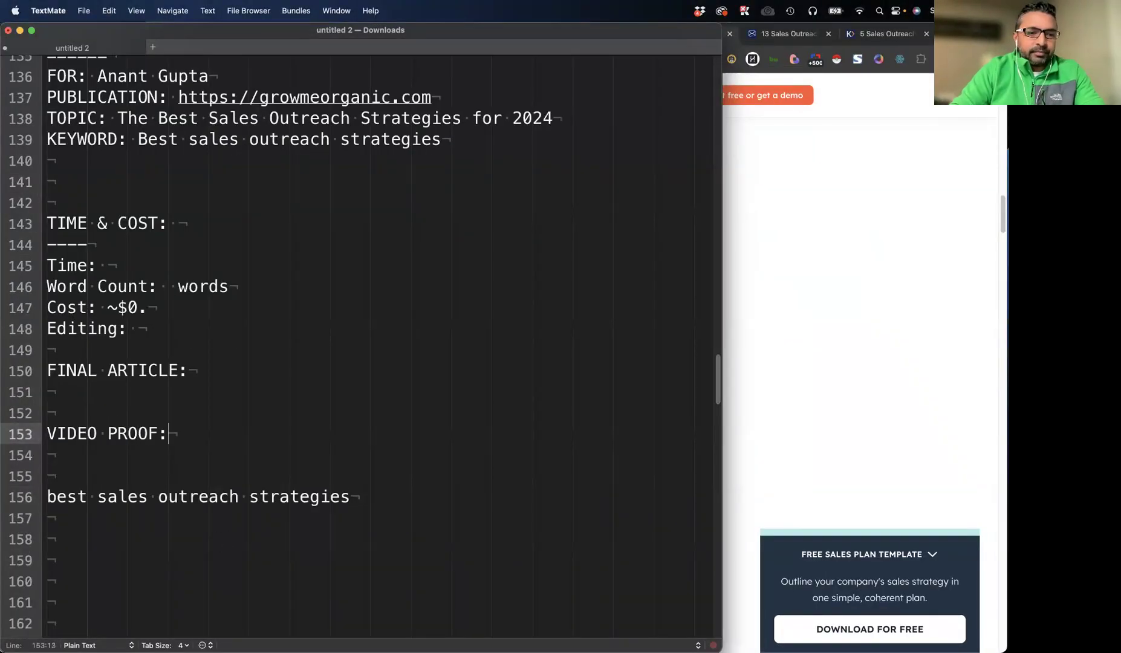
# Check SEOPilot's Create Article form and the pasted keyword in the TextMate notes, and return to the browser
pyautogui.click(1000, 233)
pyautogui.moveTo(469, 444); pyautogui.dragTo(312, 246)
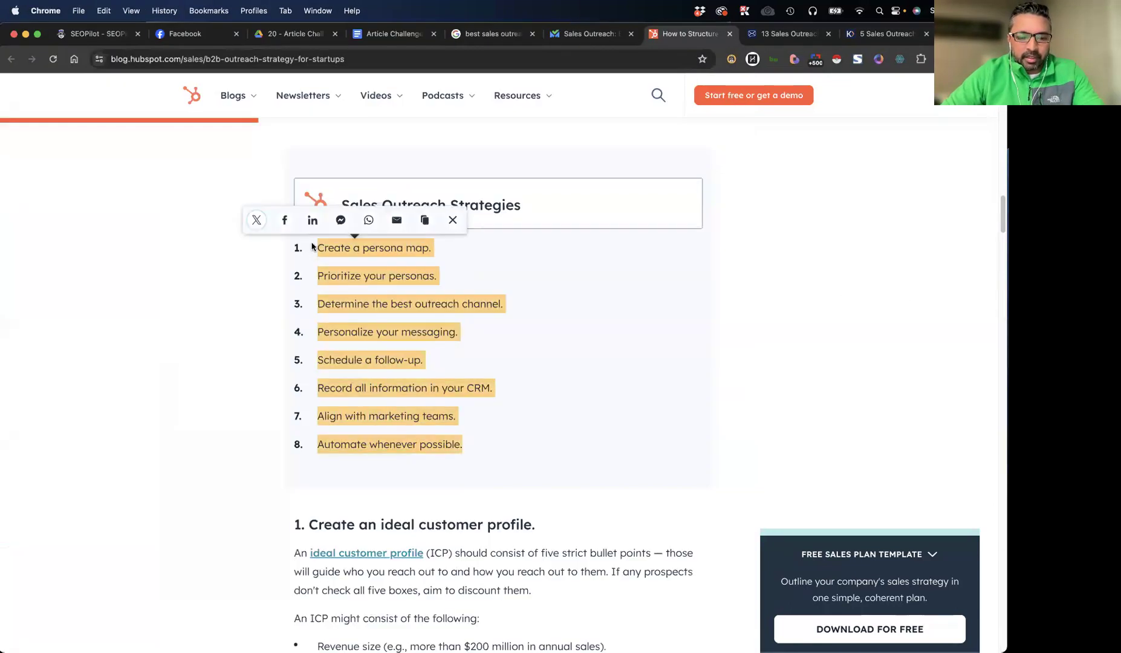
pyautogui.click(100, 34)
pyautogui.hotkey('ctrl', 'Up')
pyautogui.click(189, 310)
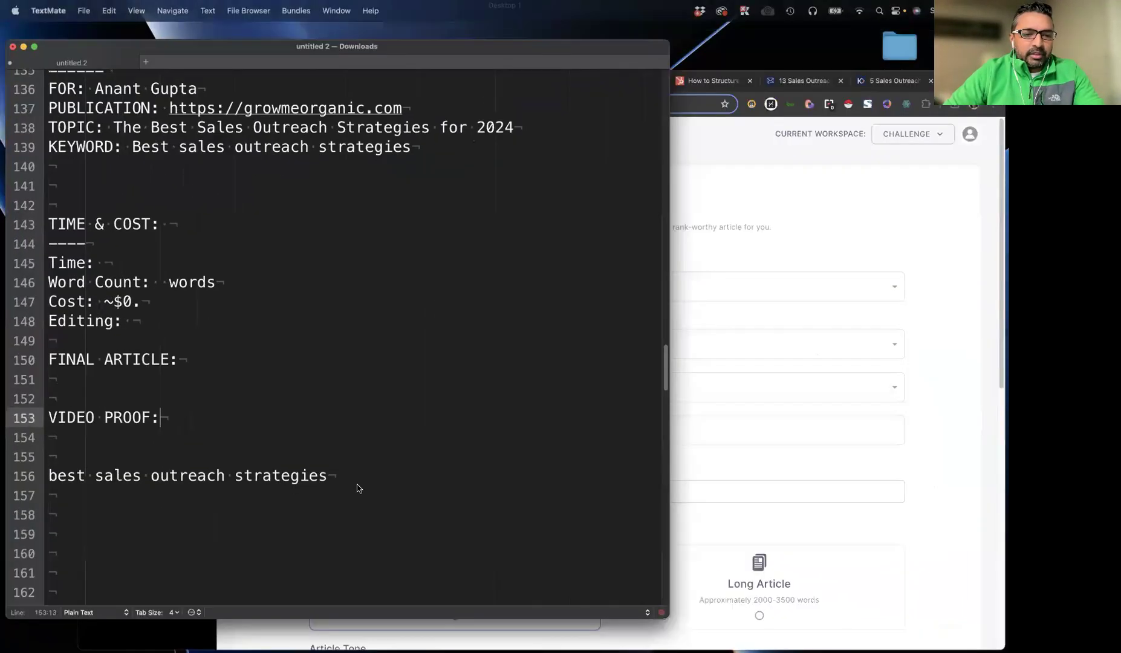
pyautogui.click(356, 493)
pyautogui.click(923, 354)
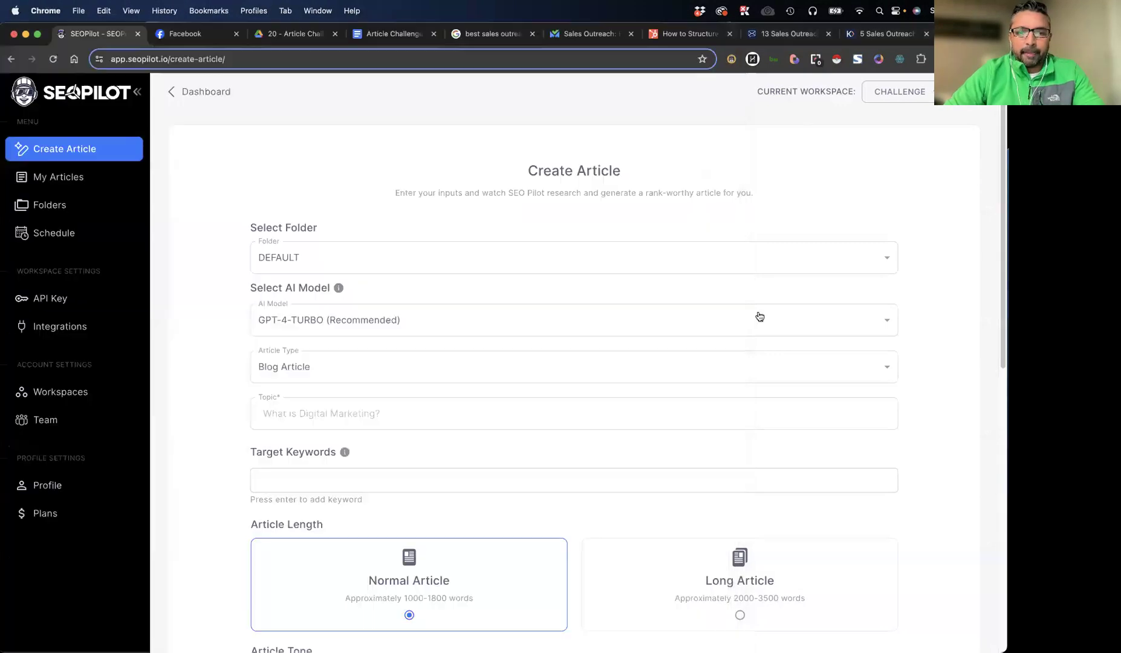
# Examine the HubSpot article from its outreach strategy definition and strategies list through to the email automation resources
pyautogui.click(689, 34)
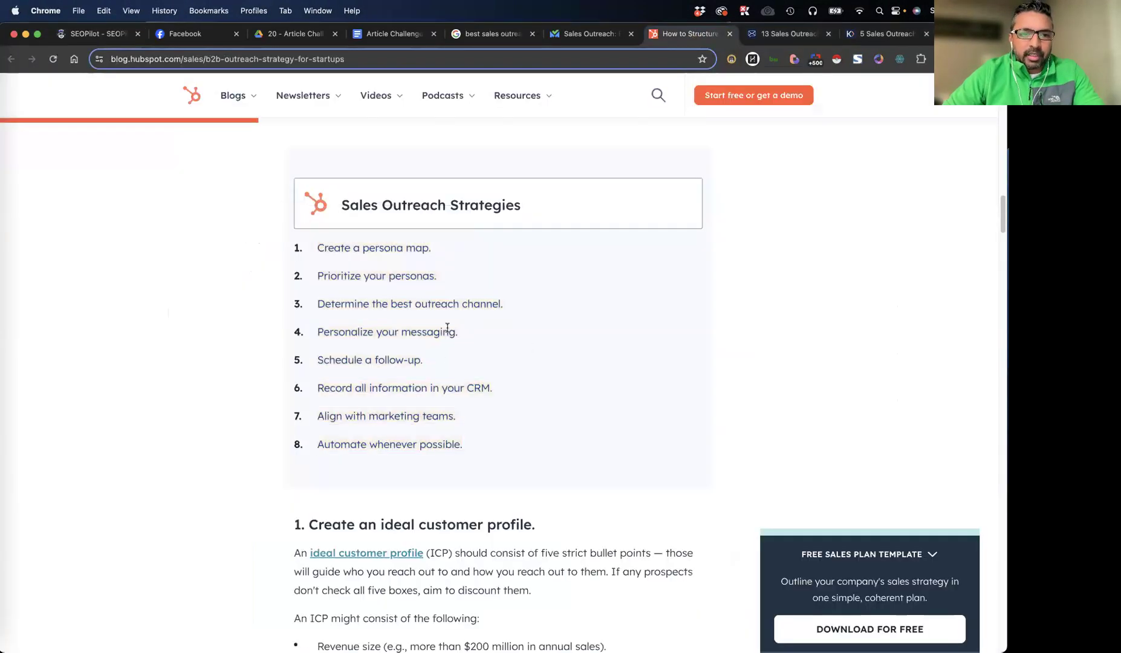
pyautogui.moveTo(487, 455); pyautogui.dragTo(315, 247)
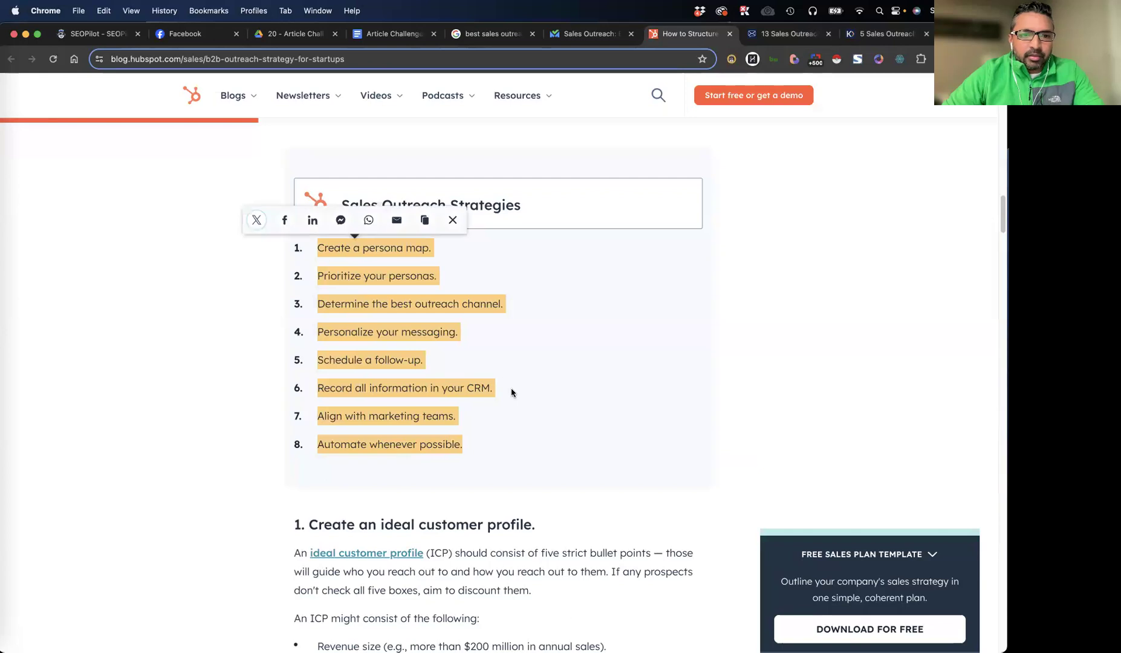
pyautogui.click(487, 409)
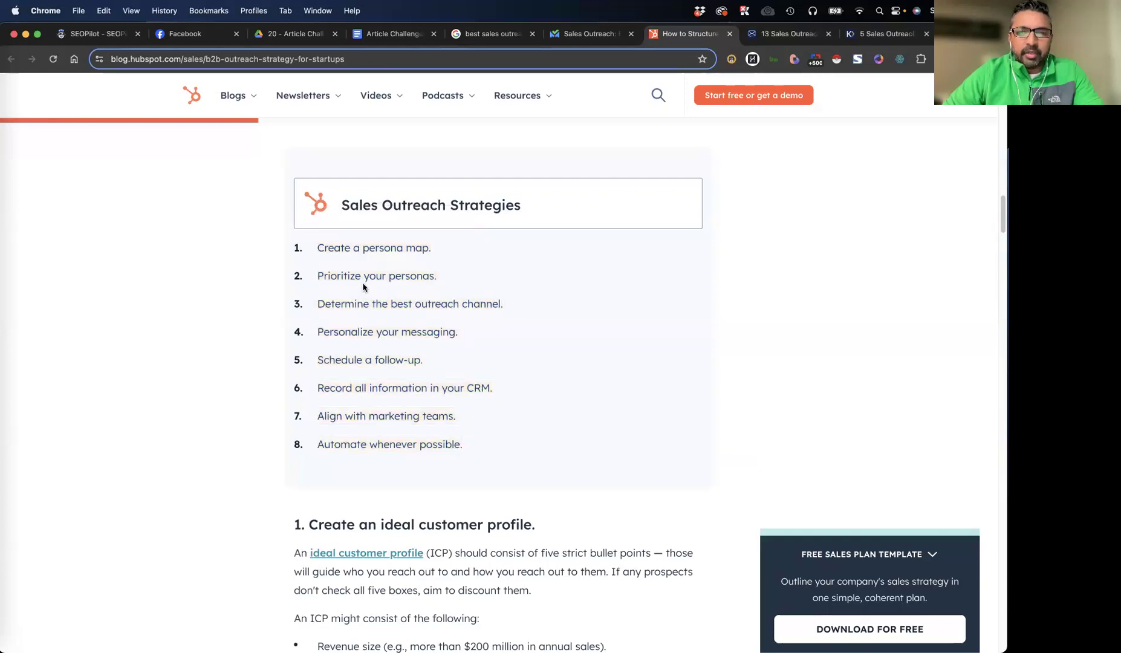
pyautogui.hotkey('ctrl', 'Up')
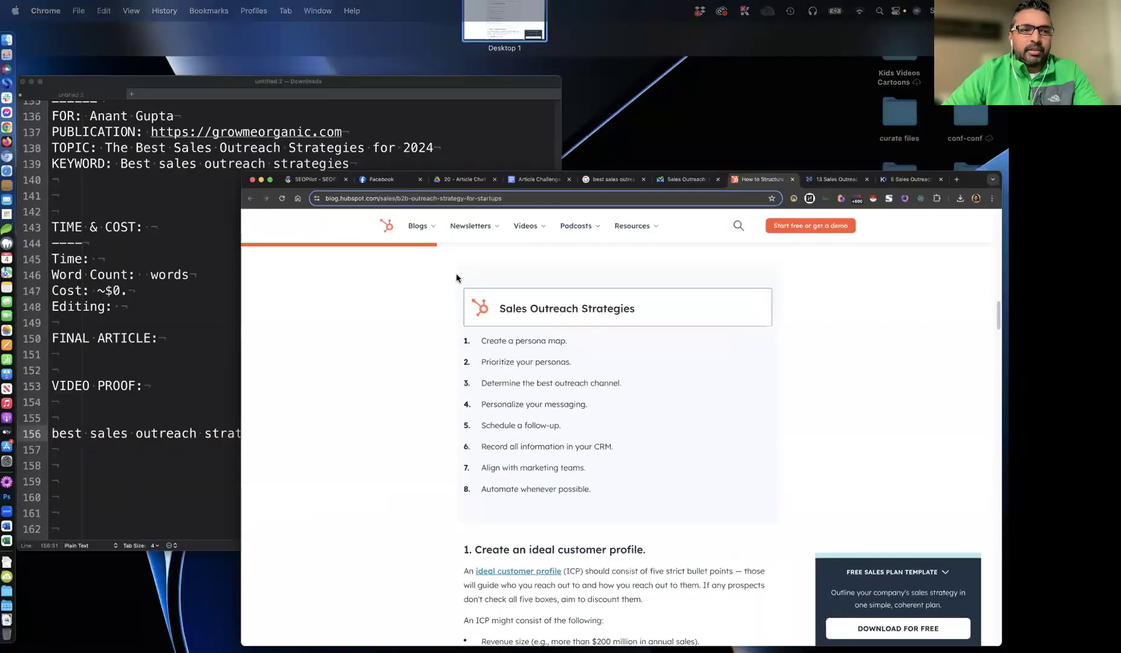
pyautogui.click(330, 211)
pyautogui.moveTo(328, 40); pyautogui.dragTo(1119, 121)
pyautogui.click(685, 323)
pyautogui.scroll(5, 693, 283)
pyautogui.scroll(-20, 679, 299)
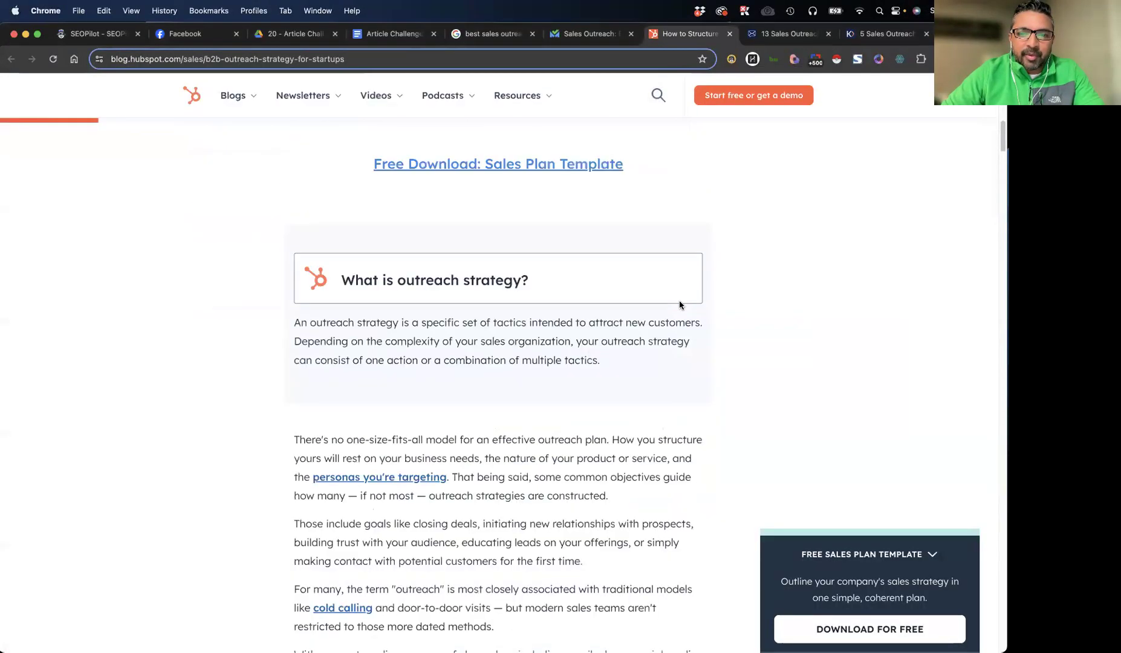
pyautogui.scroll(-15, 593, 313)
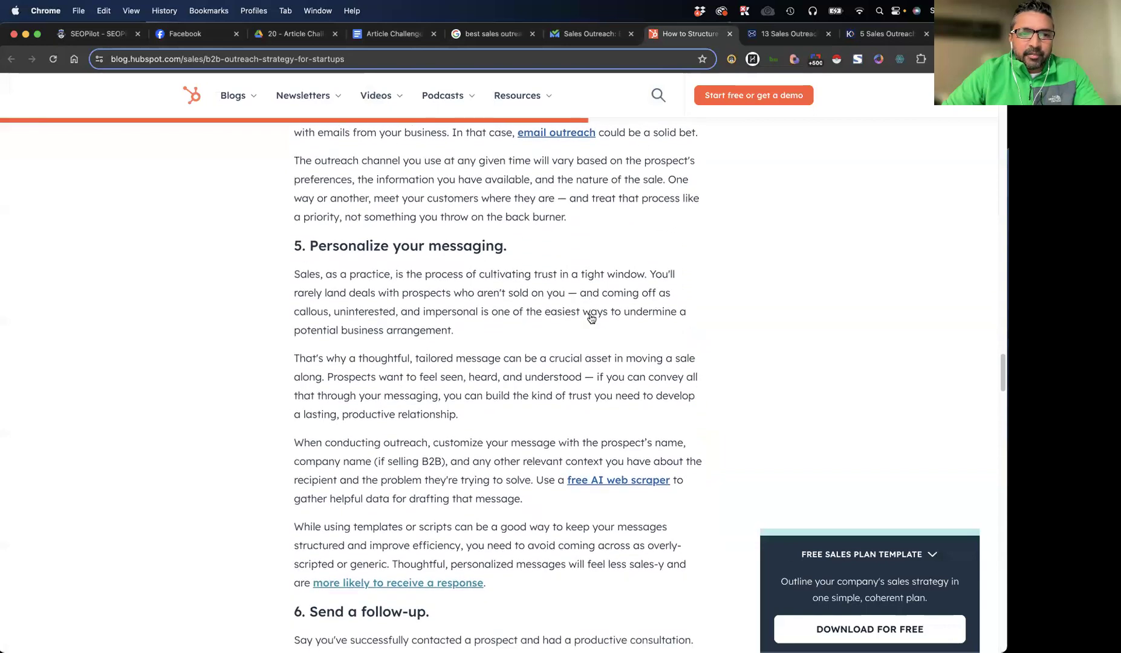
pyautogui.scroll(-10, 589, 320)
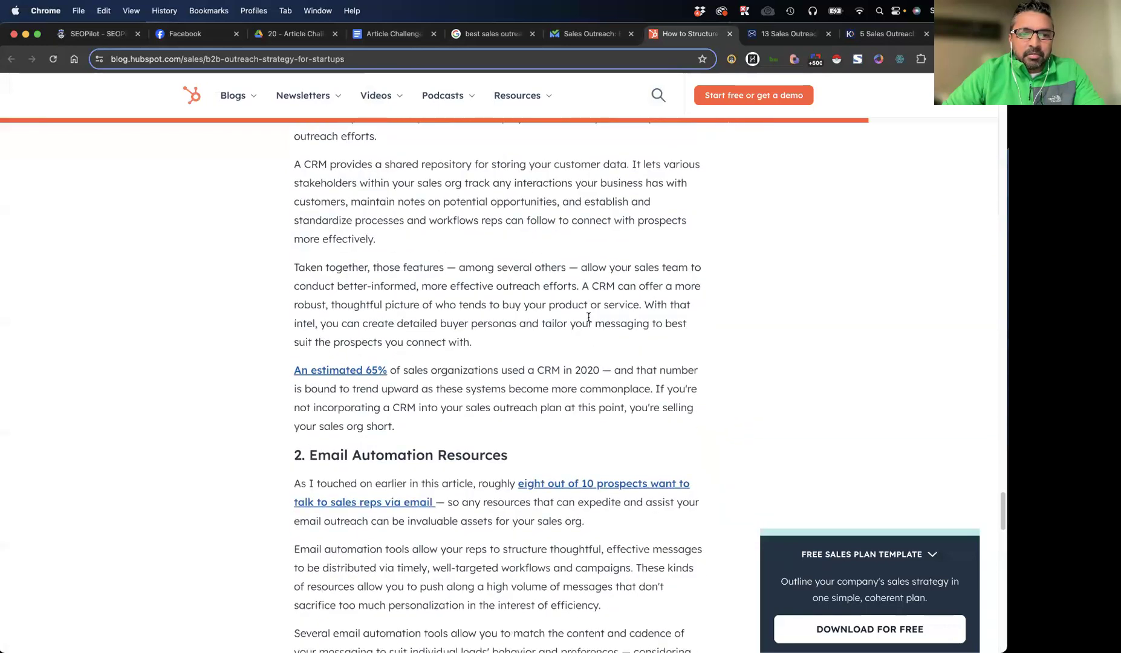
pyautogui.scroll(8, 609, 261)
pyautogui.scroll(15, 610, 261)
# Dismiss the popup on the SalesBread article and examine its tear-downs on personalization, follow-up messages and LinkedIn connection requests
pyautogui.click(786, 33)
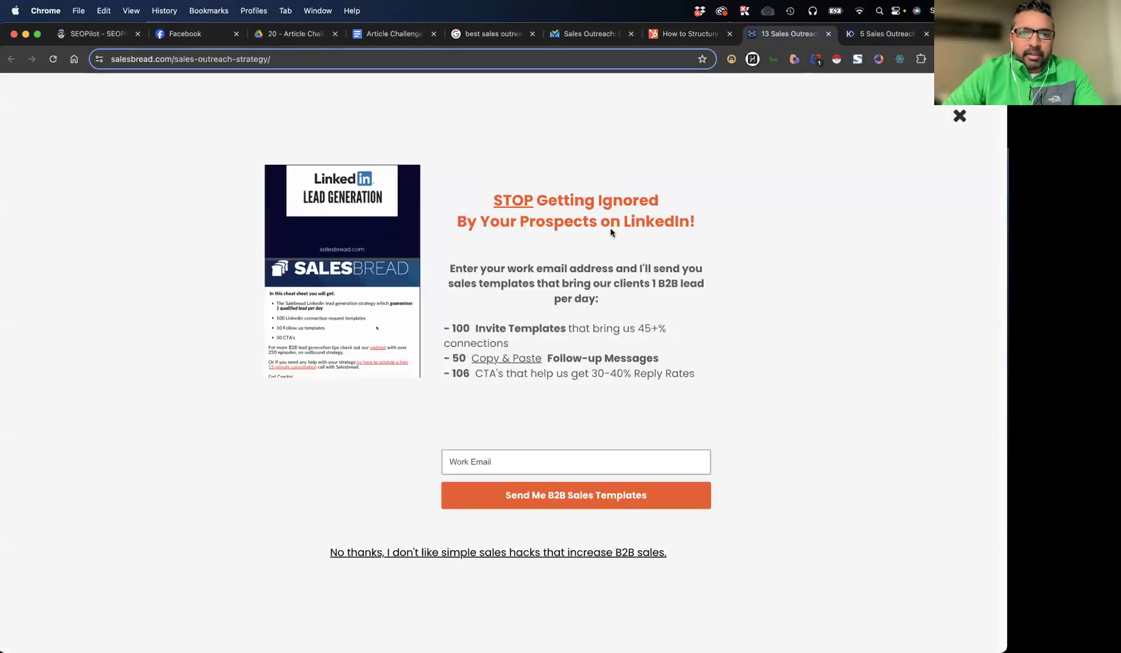
pyautogui.click(956, 115)
pyautogui.moveTo(312, 214); pyautogui.dragTo(668, 245)
pyautogui.click(668, 245)
pyautogui.scroll(-5, 483, 329)
pyautogui.scroll(-15, 483, 334)
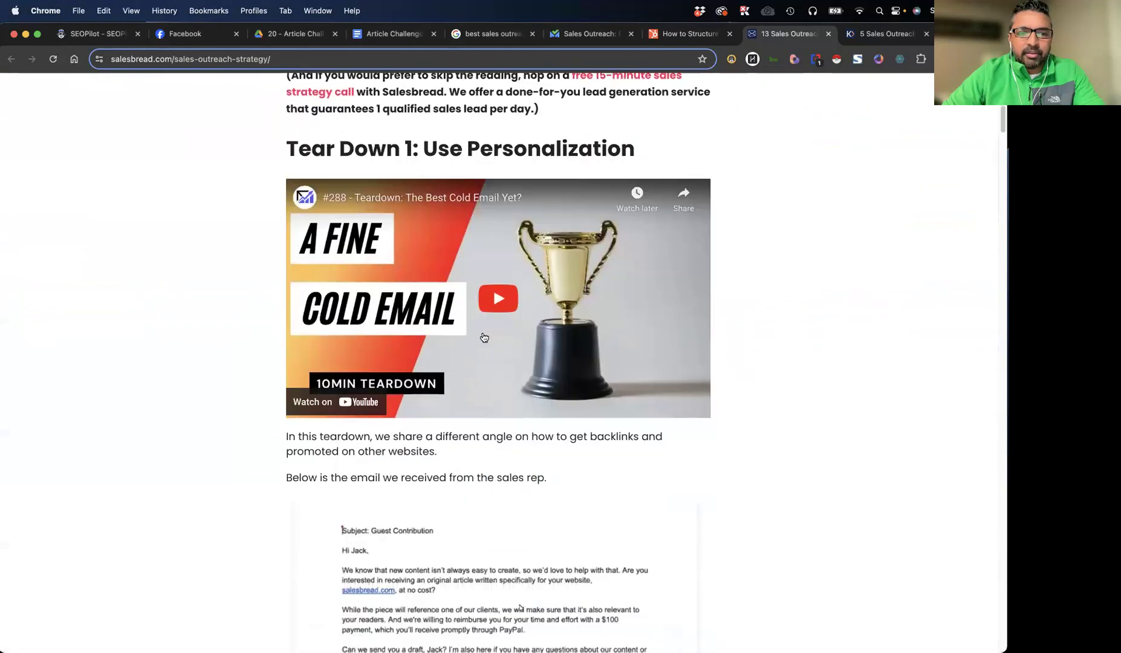
pyautogui.scroll(-20, 483, 338)
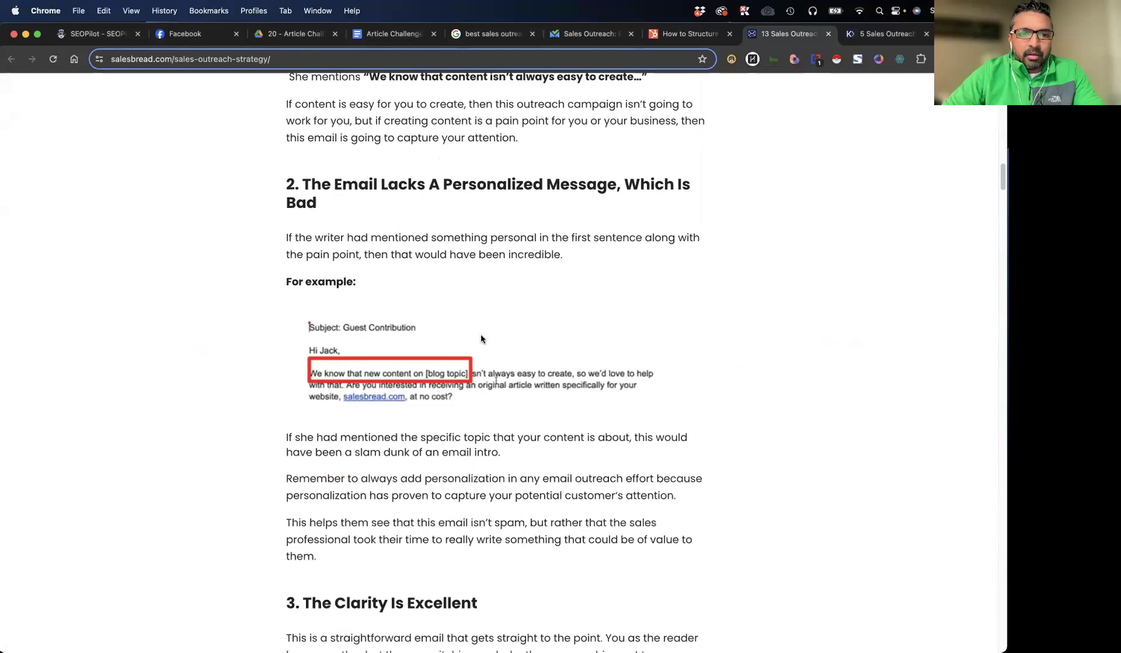
pyautogui.scroll(-20, 488, 354)
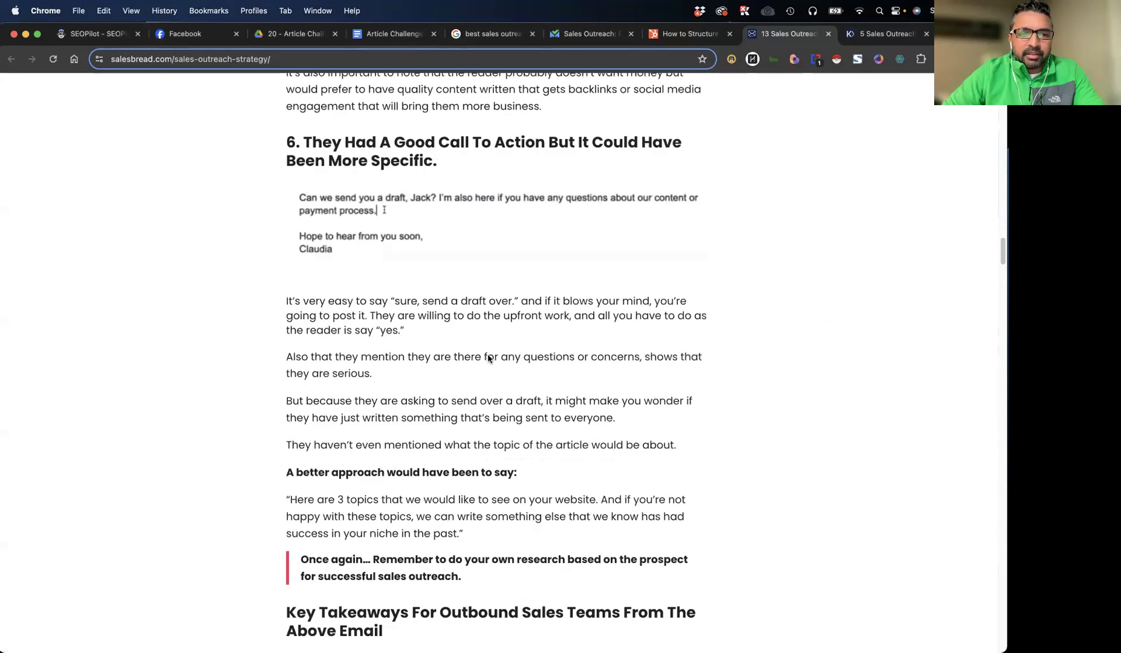
pyautogui.scroll(-20, 488, 361)
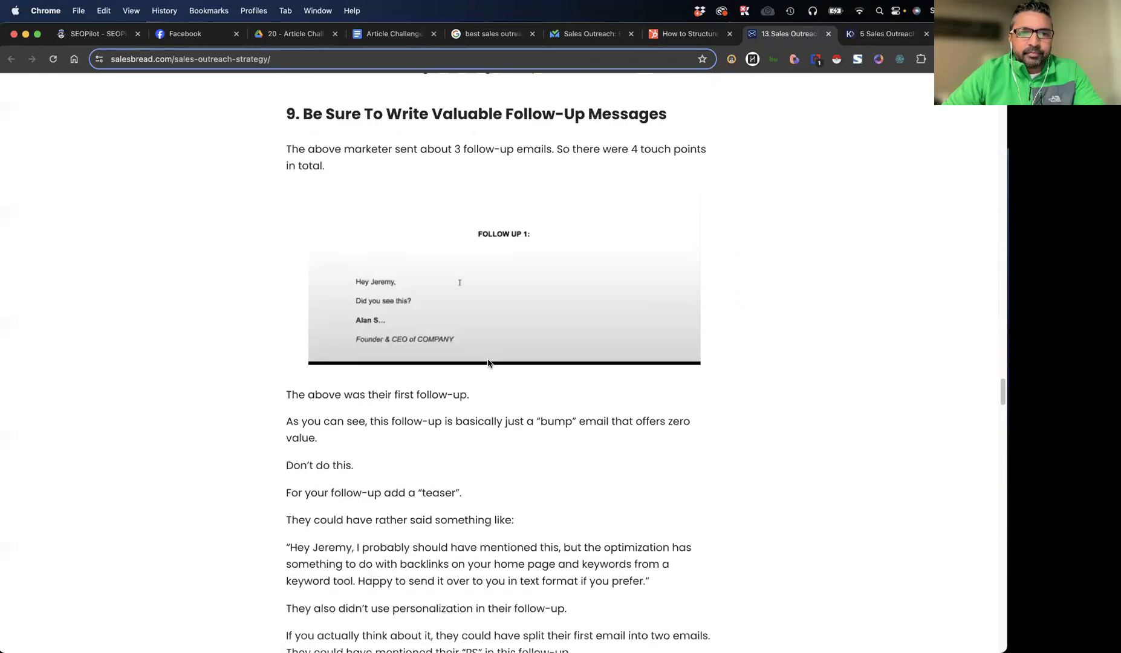
pyautogui.scroll(-20, 488, 362)
pyautogui.scroll(-10, 488, 362)
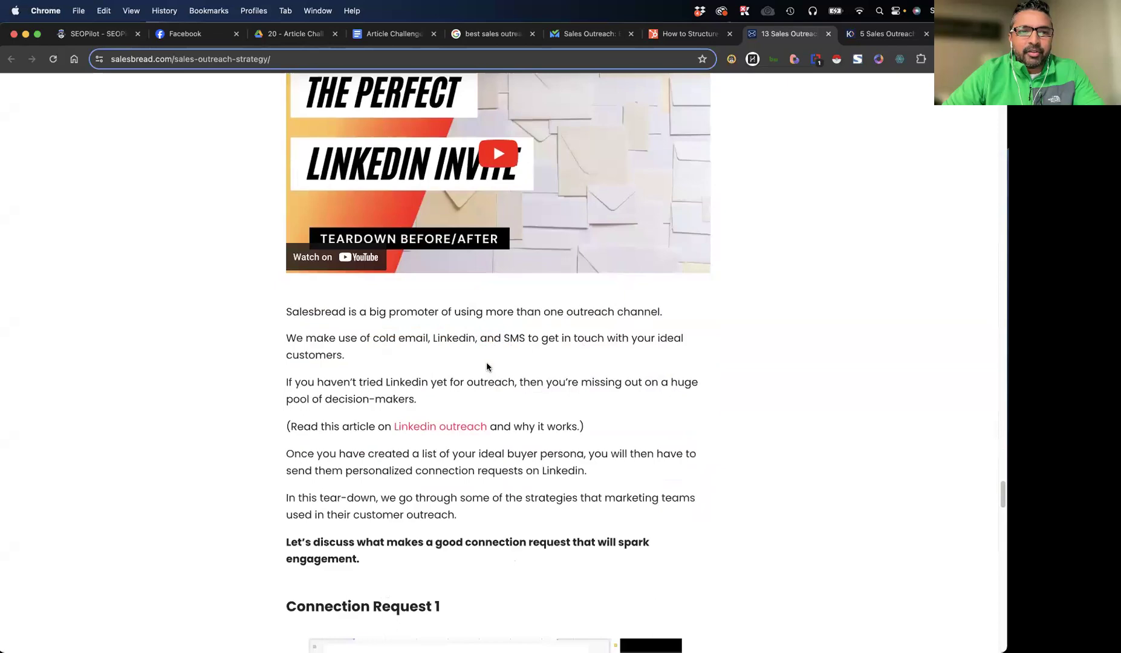
pyautogui.scroll(-12, 486, 361)
pyautogui.scroll(20, 485, 377)
pyautogui.scroll(20, 485, 378)
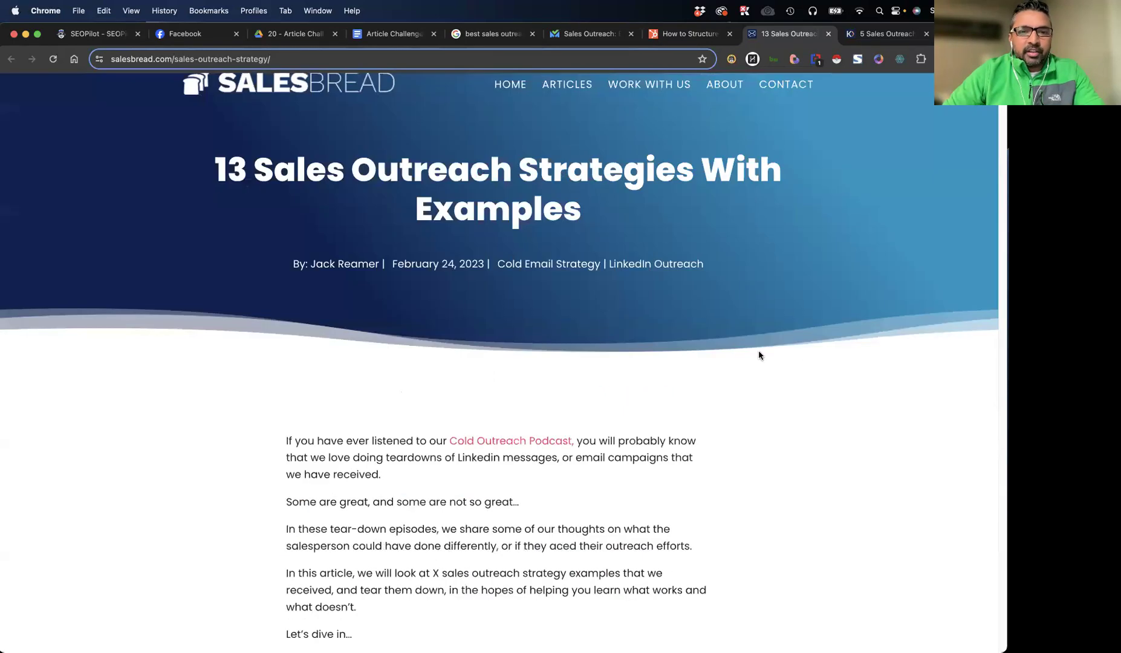
pyautogui.scroll(1, 847, 272)
# Review the Koncert "5 Sales Outreach Best Practices" article
pyautogui.click(887, 34)
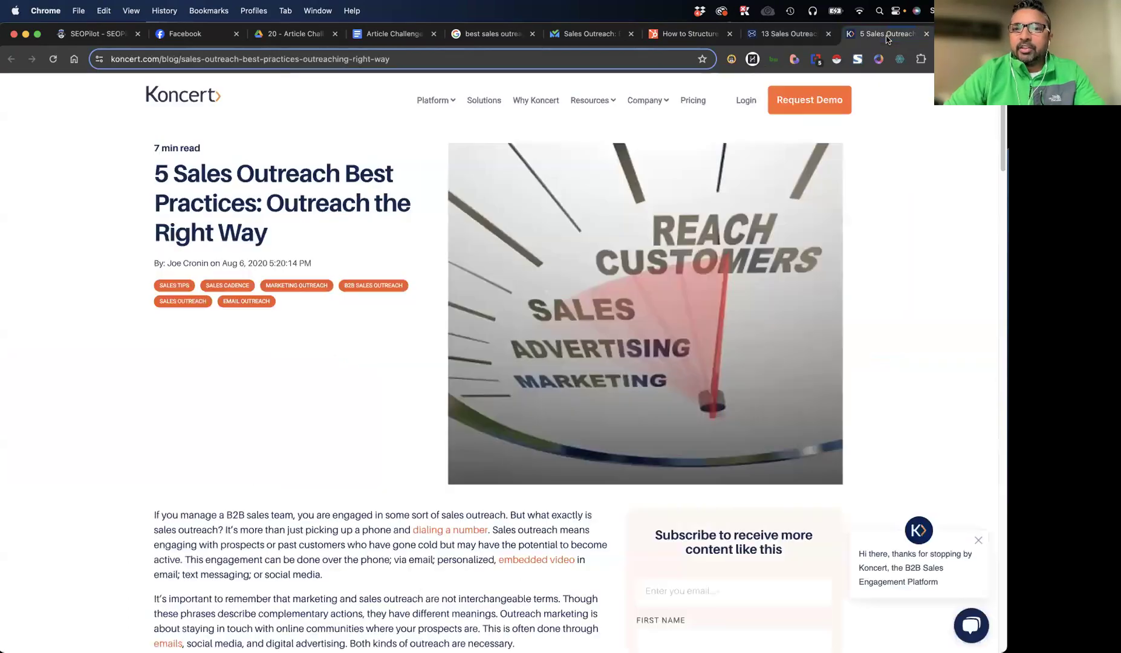
pyautogui.scroll(-15, 330, 327)
pyautogui.scroll(-10, 329, 332)
pyautogui.scroll(20, 329, 332)
# Run SEOPilot's on-page SEO analysis on the SalesBread article and examine its full list of headings
pyautogui.hotkey('ctrl', 'shift', 'Tab')
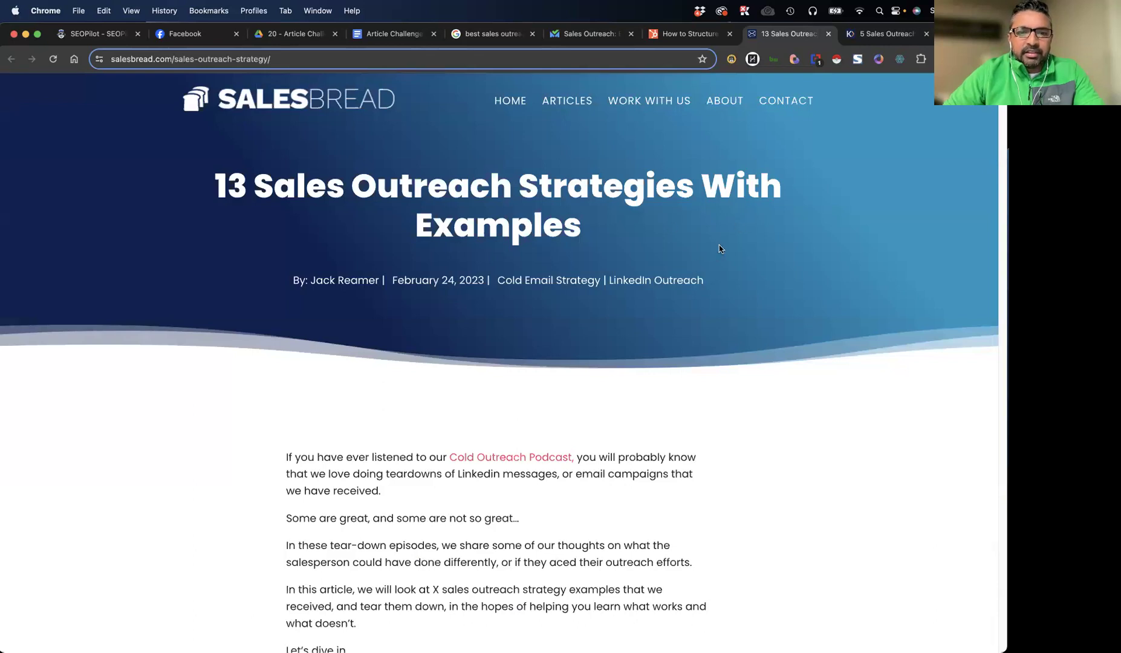
pyautogui.click(752, 59)
pyautogui.scroll(-10, 832, 271)
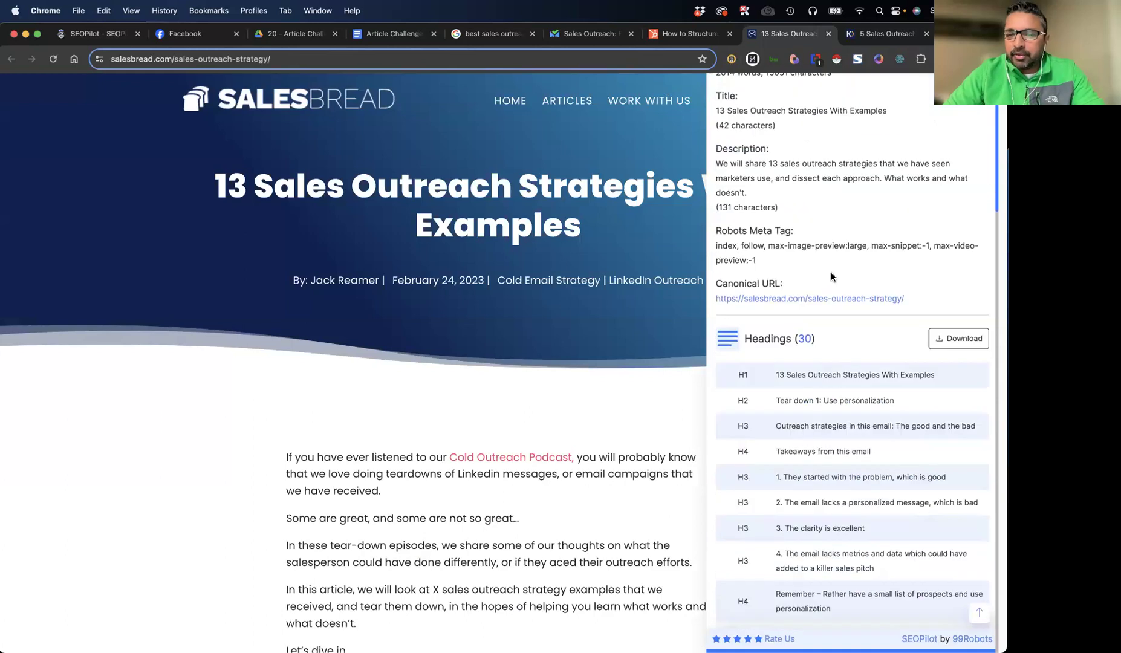
pyautogui.click(765, 452)
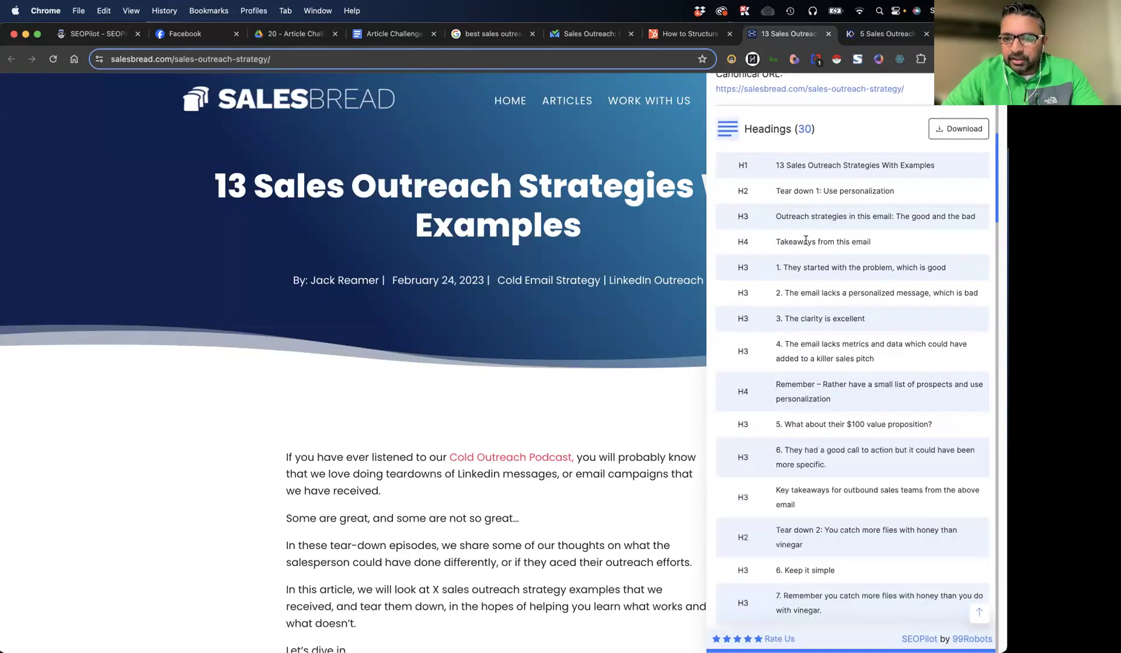
pyautogui.scroll(-6, 823, 352)
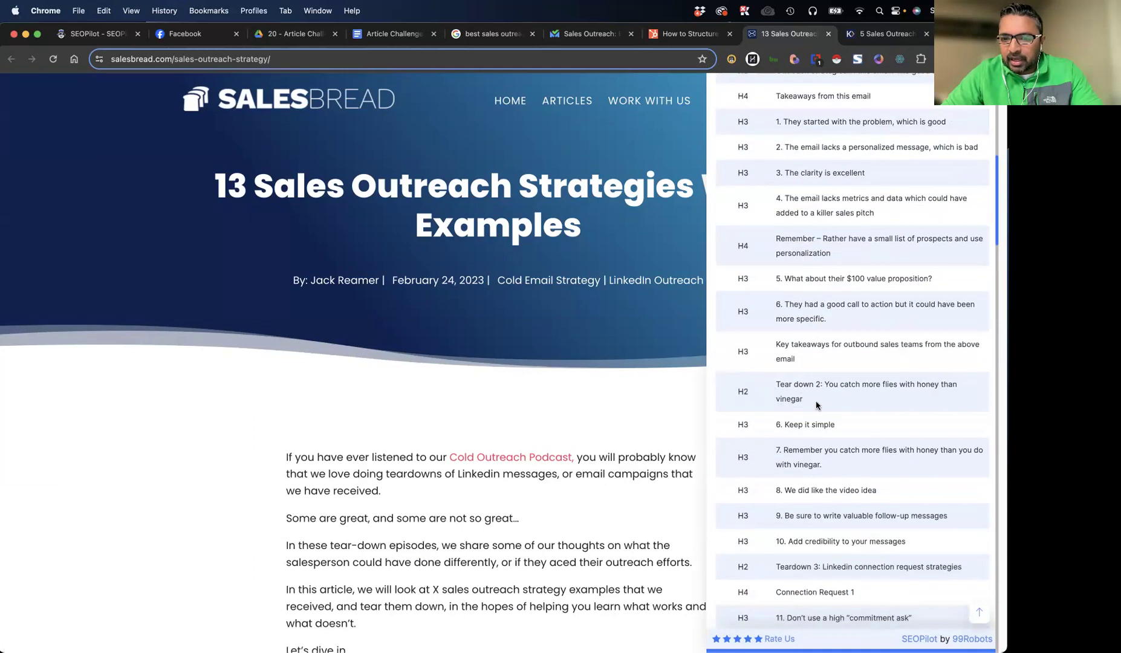
pyautogui.scroll(-3, 837, 374)
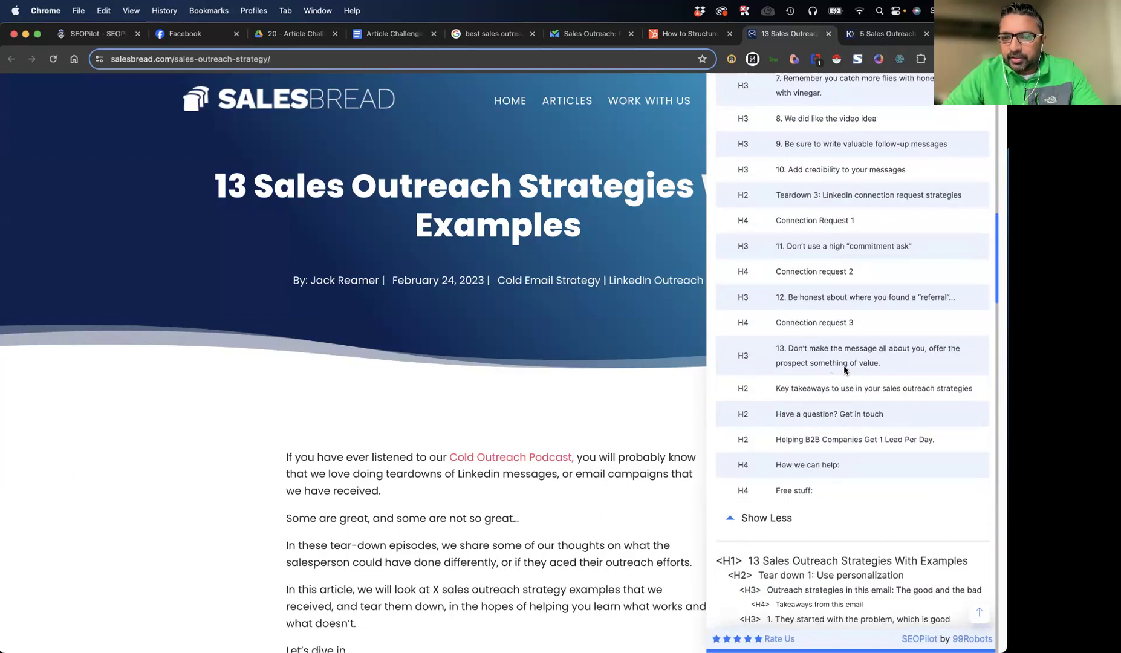
pyautogui.scroll(15, 842, 370)
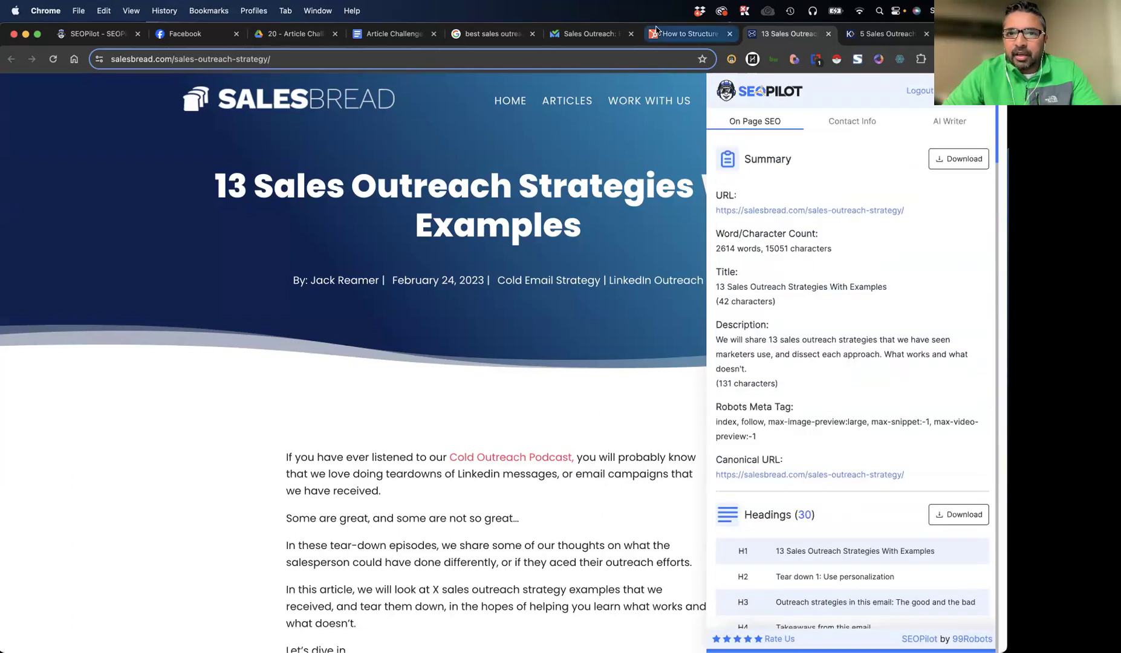
# Expand the full headings list in SEOPilot's on-page analysis of the HubSpot article and locate the article's own headings
pyautogui.click(666, 40)
pyautogui.scroll(-15, 798, 264)
pyautogui.scroll(10, 799, 264)
pyautogui.scroll(-5, 771, 529)
pyautogui.click(767, 552)
pyautogui.scroll(-15, 786, 363)
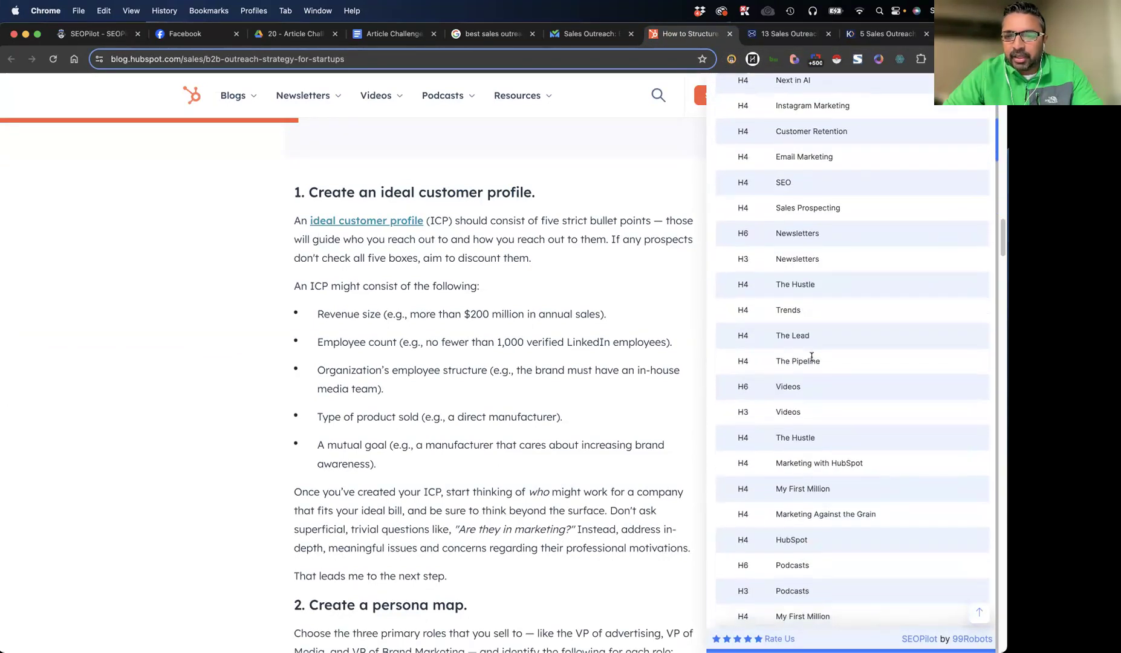
pyautogui.scroll(-15, 812, 358)
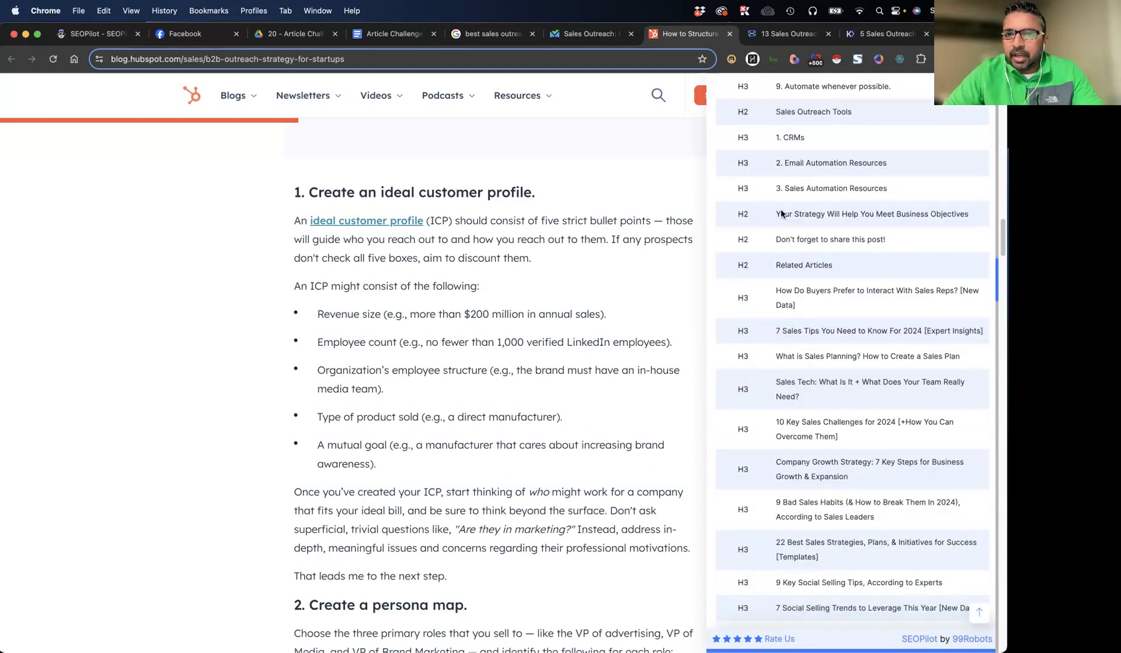
pyautogui.scroll(7, 781, 214)
# Copy the HubSpot headings from "How to Structure a Sales Outreach Strategy That Delivers Results" to "9. Automate whenever possible."
pyautogui.moveTo(732, 133); pyautogui.dragTo(878, 482)
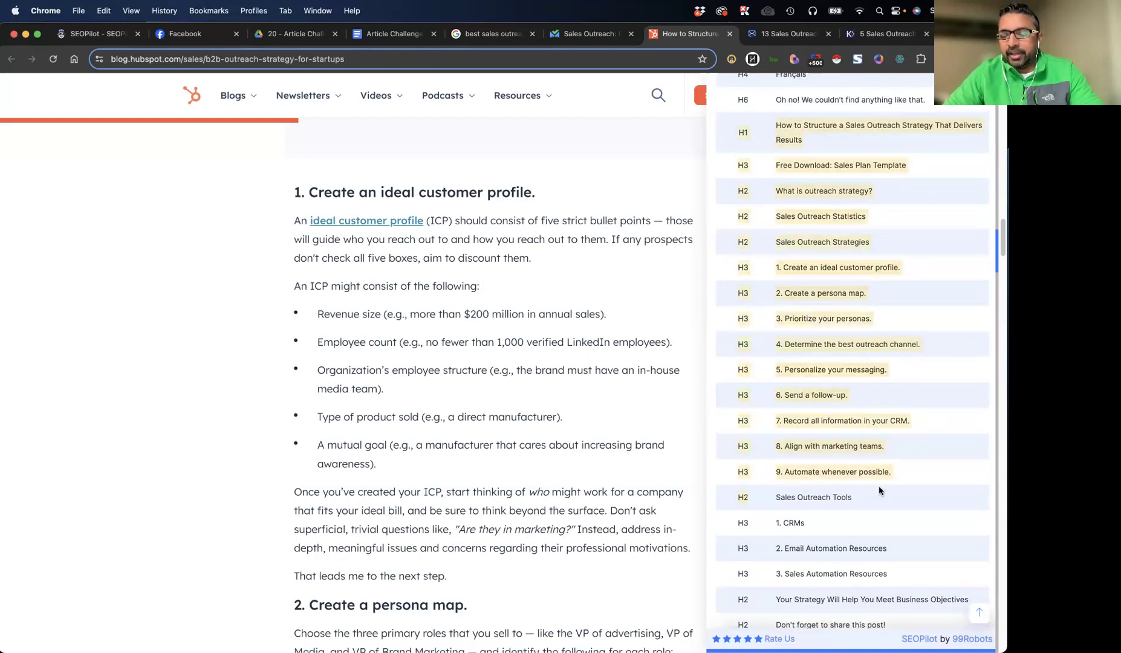
pyautogui.click(725, 124)
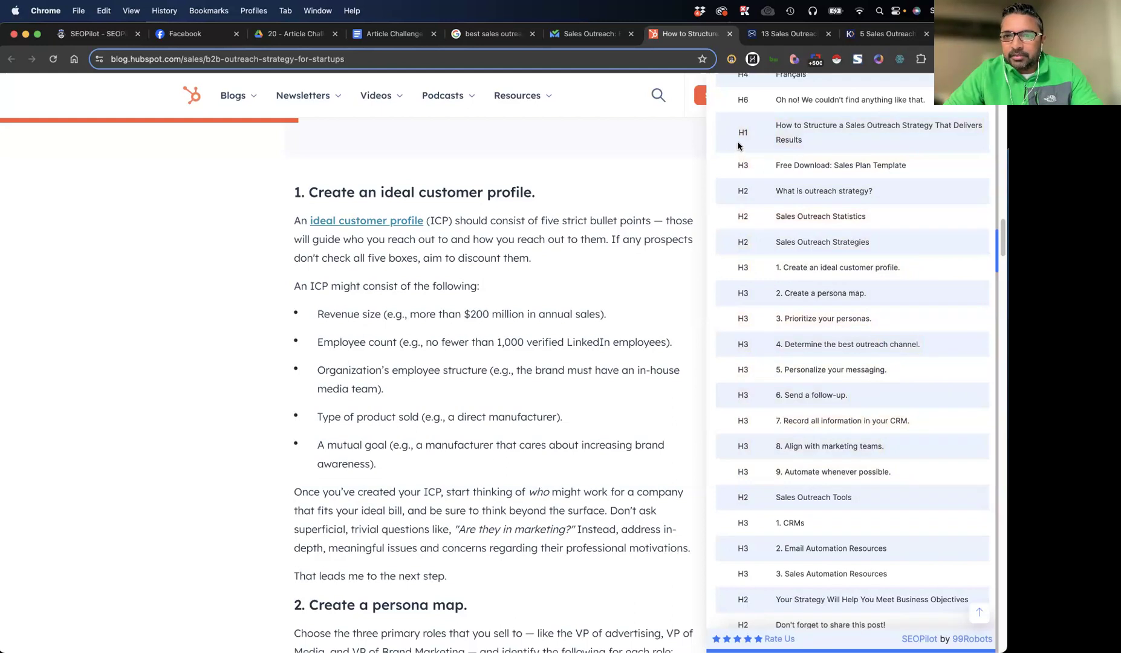
pyautogui.moveTo(844, 167); pyautogui.dragTo(907, 485)
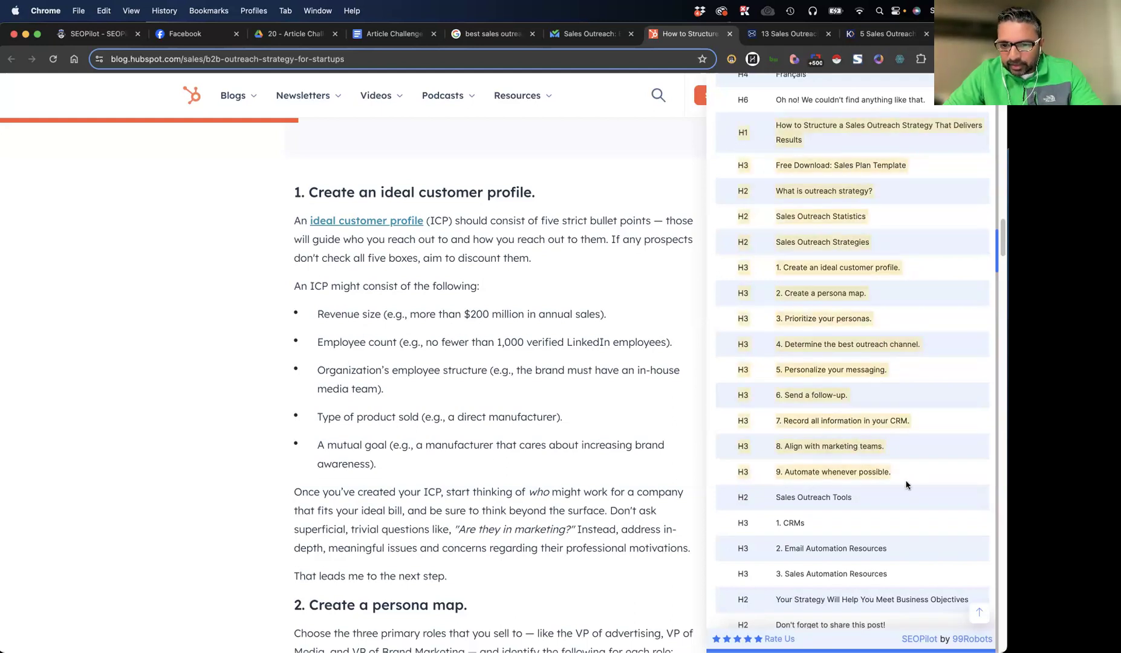
pyautogui.scroll(-3, 905, 484)
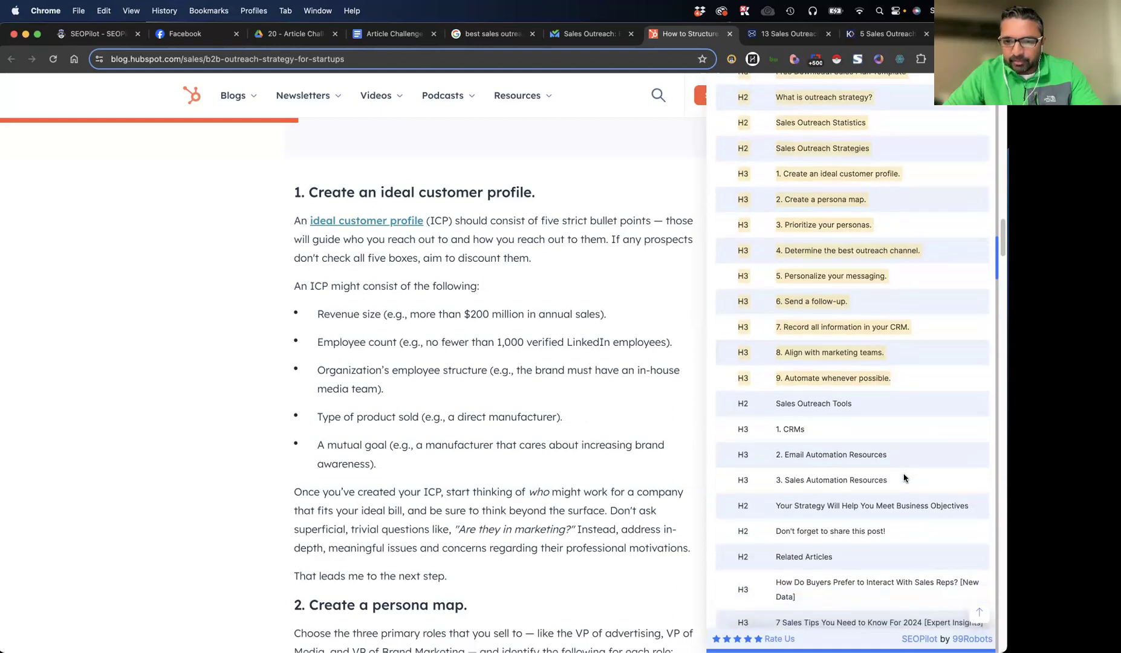
pyautogui.press('super+c')
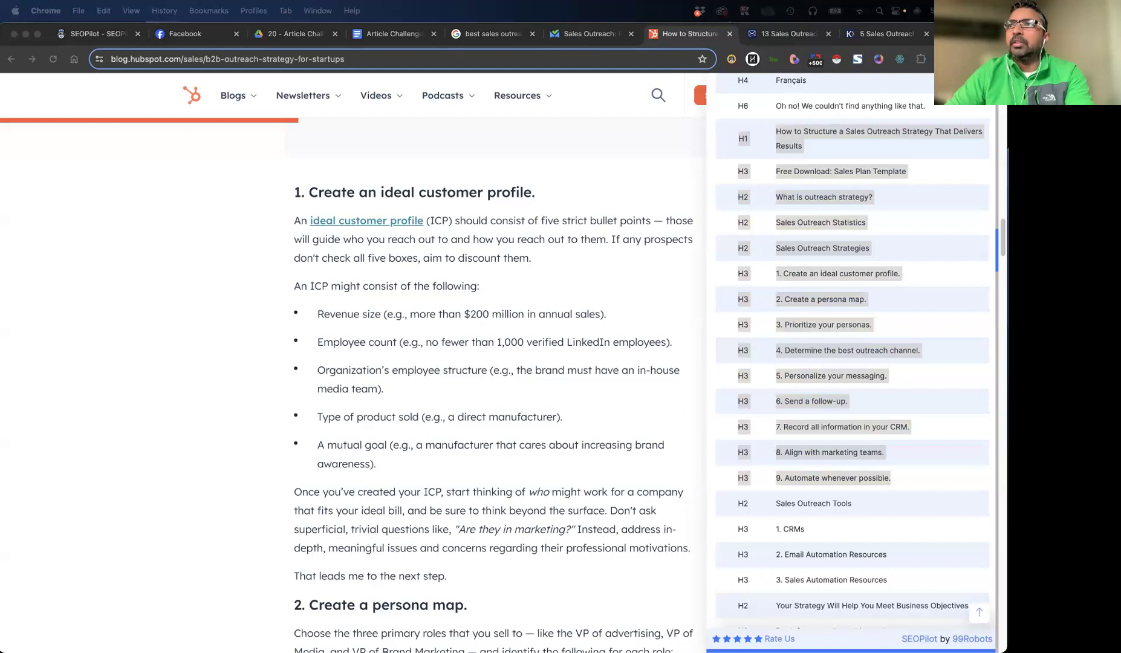
# Switch to the TextMate notes and remove the "H3" prefixes from pasted headings 5 to 9 below VIDEO PROOF
pyautogui.press('super+Tab')
pyautogui.click(342, 446)
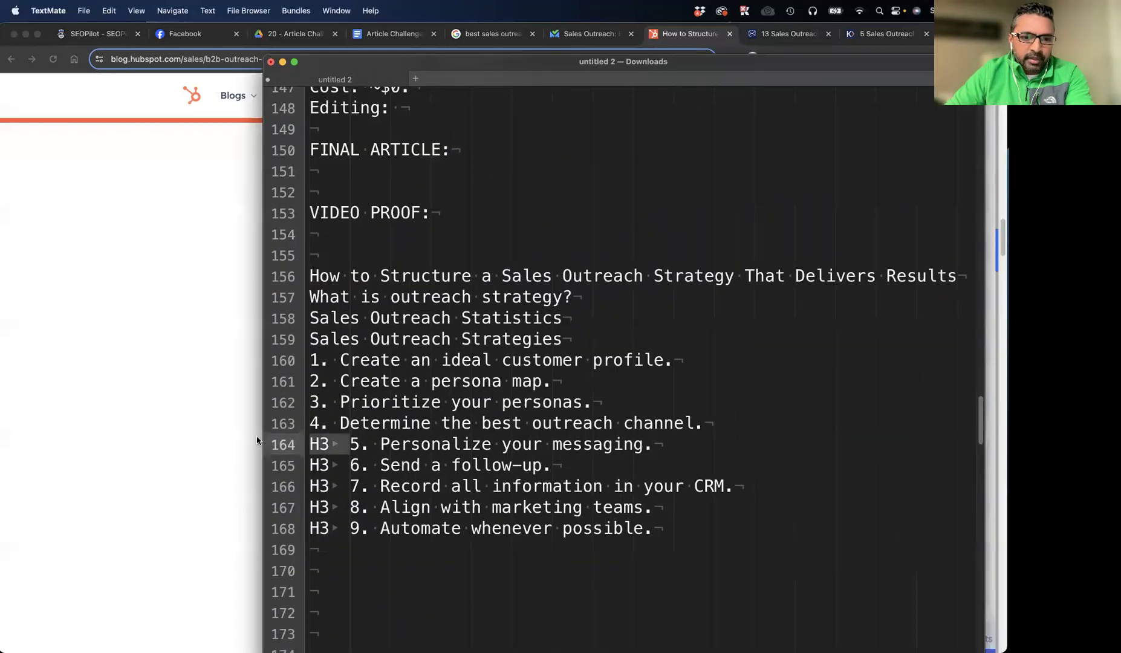
pyautogui.press('BackSpace')
pyautogui.press('BackSpace')
pyautogui.press('BackSpace')
pyautogui.click(348, 468)
pyautogui.press('BackSpace')
pyautogui.press('BackSpace')
pyautogui.press('BackSpace')
pyautogui.click(346, 489)
pyautogui.press('BackSpace')
pyautogui.press('BackSpace')
pyautogui.press('BackSpace')
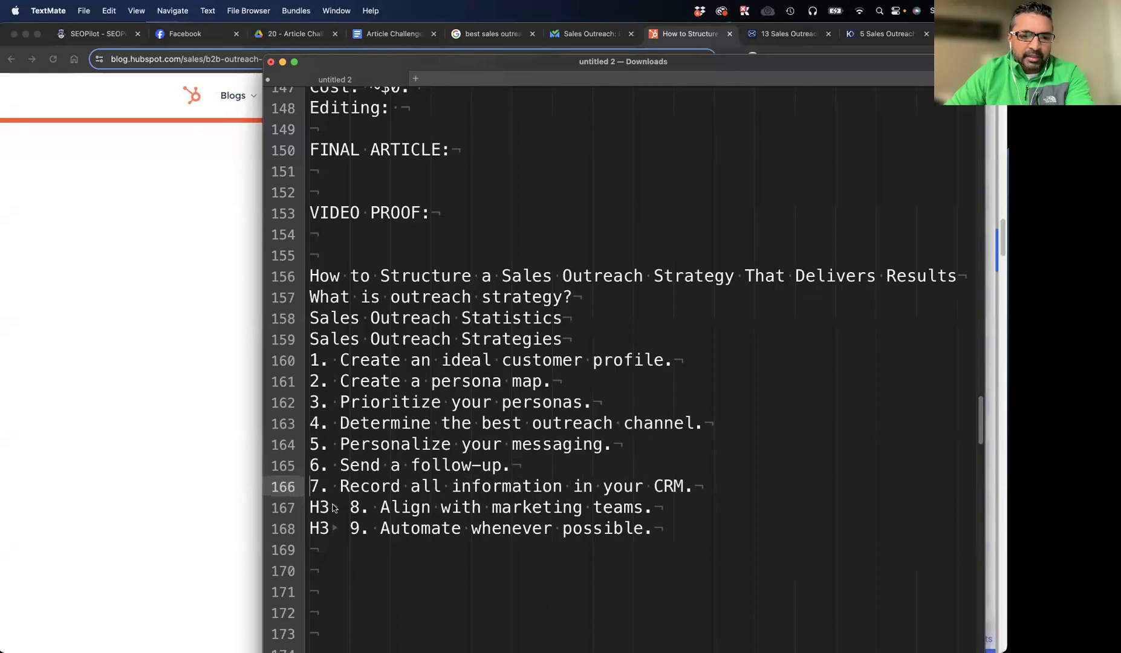
pyautogui.click(338, 510)
pyautogui.press('BackSpace')
pyautogui.press('BackSpace')
pyautogui.press('BackSpace')
pyautogui.click(343, 530)
pyautogui.press('BackSpace')
pyautogui.press('BackSpace')
pyautogui.press('BackSpace')
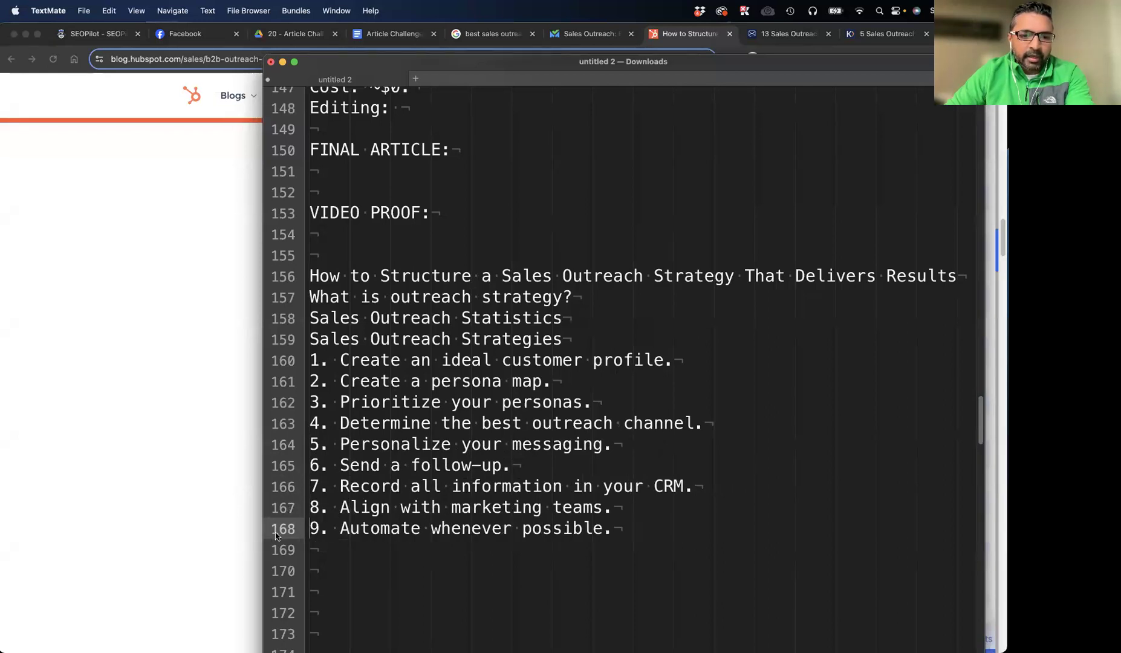
pyautogui.moveTo(644, 530); pyautogui.dragTo(253, 280)
pyautogui.click(325, 283)
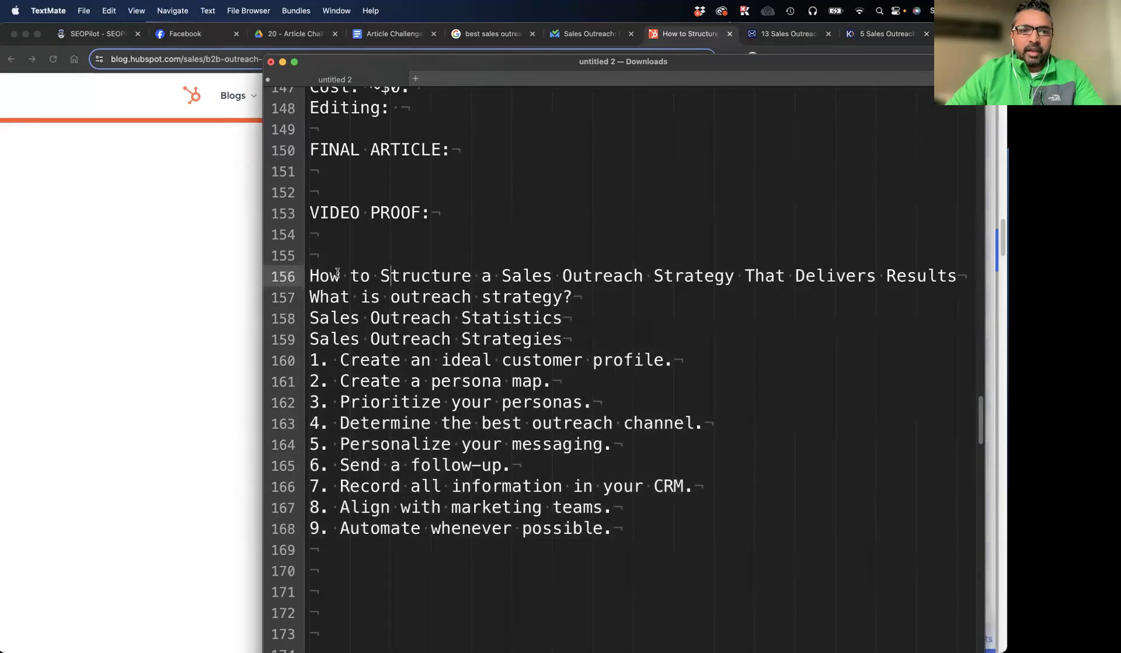
# Insert a blank line below the title heading in the notes and return to the HubSpot article in Chrome
pyautogui.click(312, 296)
pyautogui.press('Return')
pyautogui.click(127, 219)
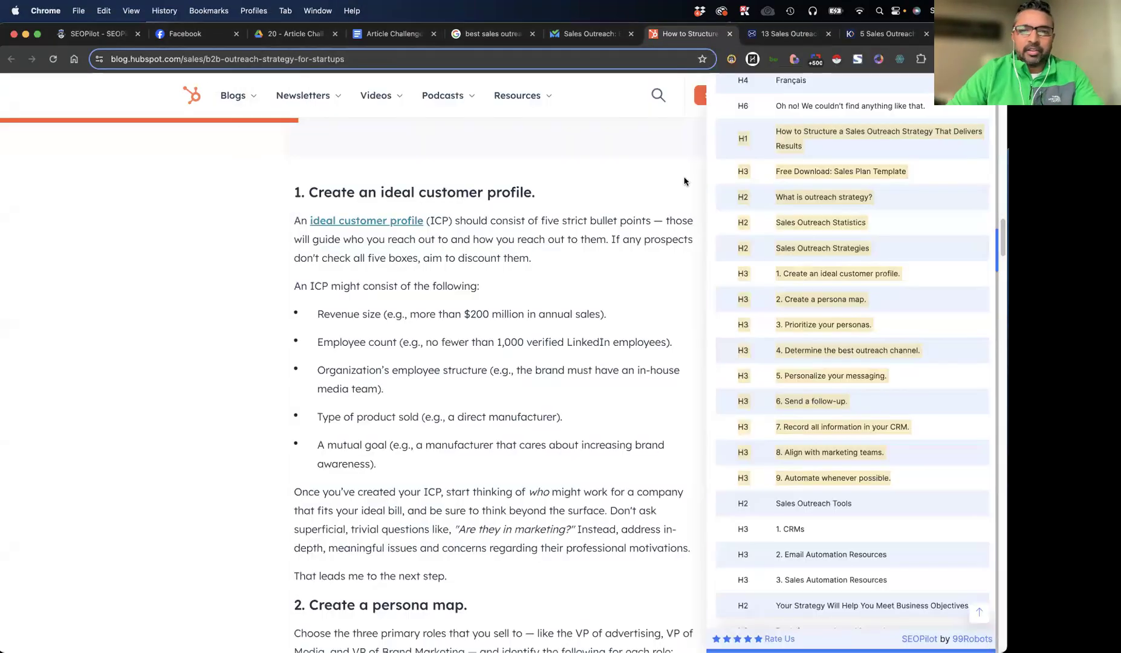
pyautogui.scroll(15, 720, 216)
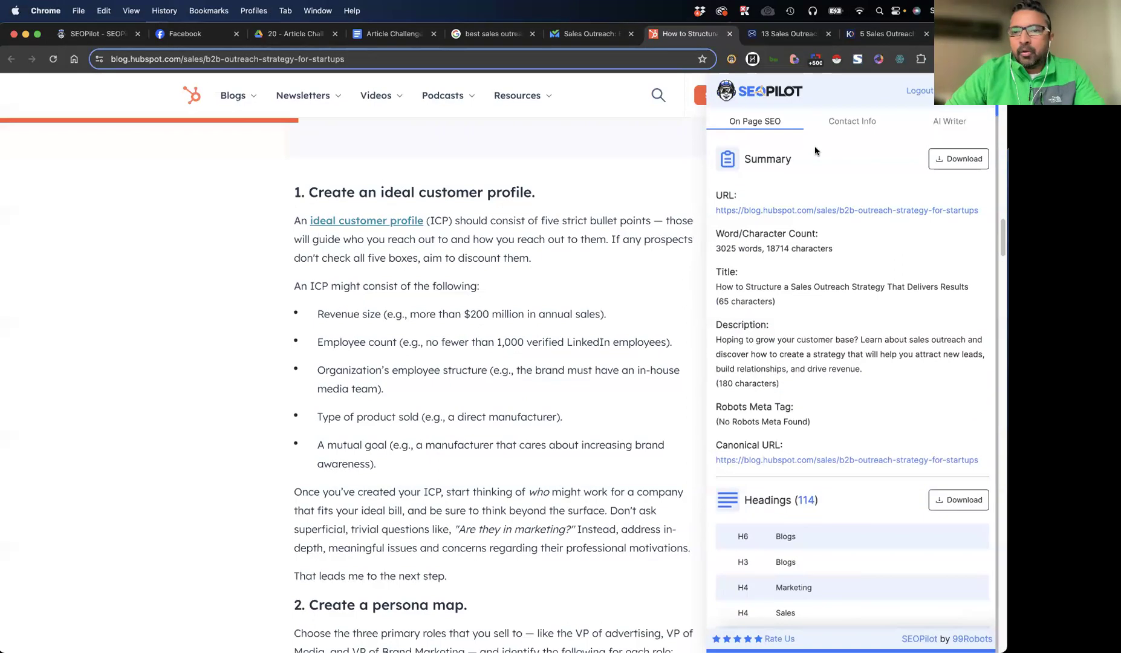
pyautogui.click(284, 56)
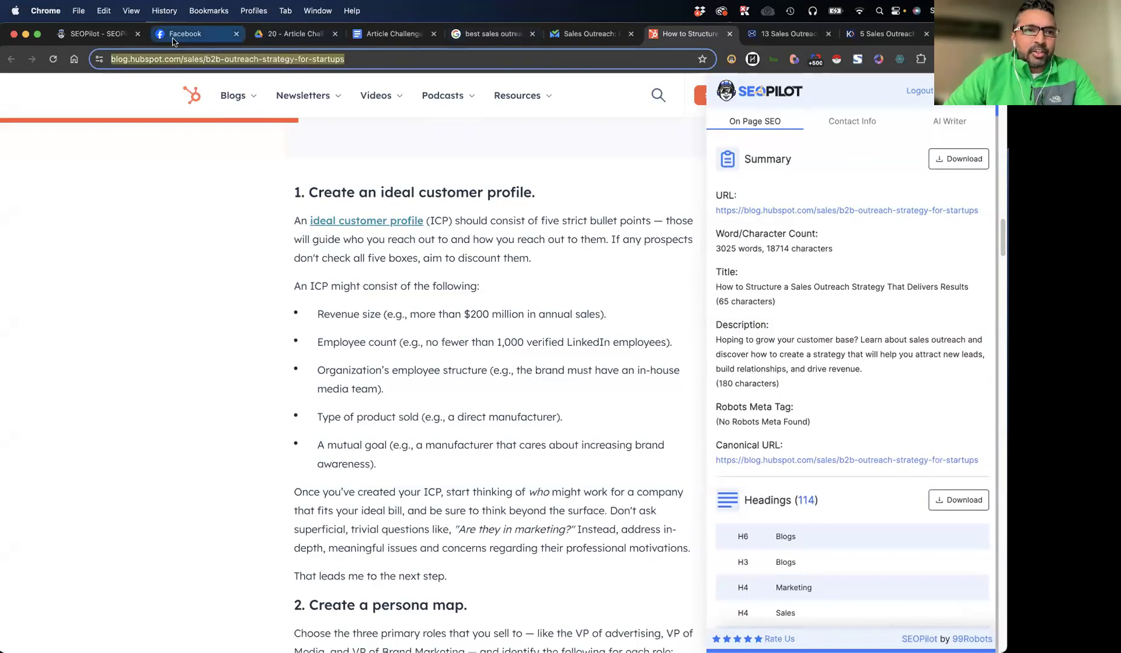
# Go to SEOPilot's Create Article form and set the topic to "The Best Sales Outreach Strategies in 2024"
pyautogui.click(115, 35)
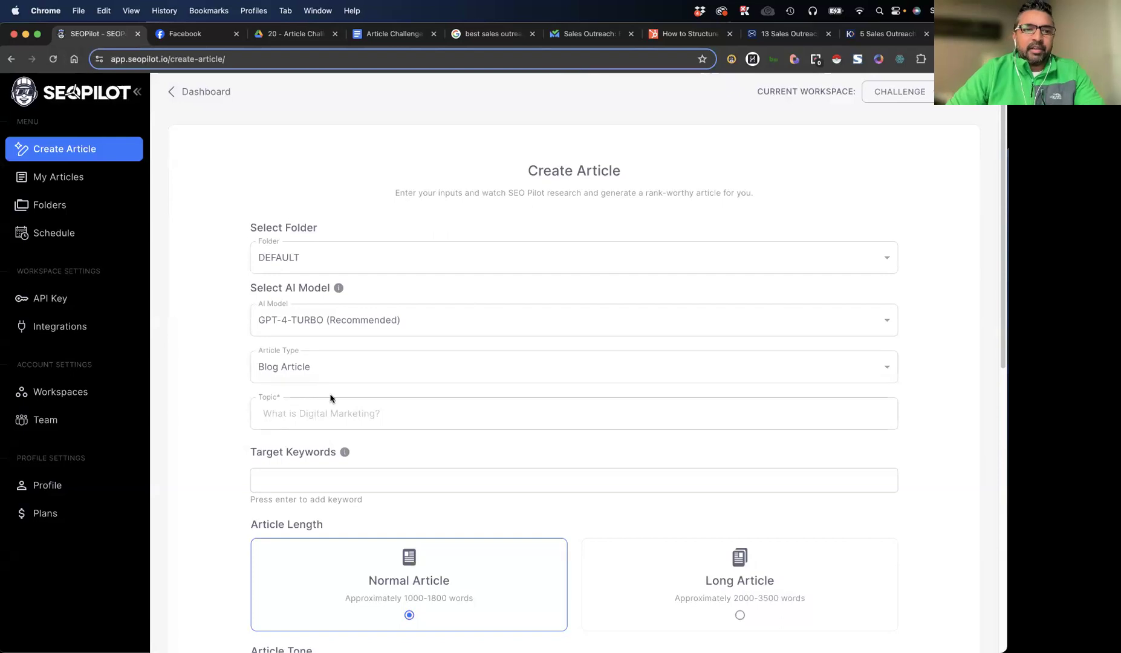
pyautogui.click(302, 416)
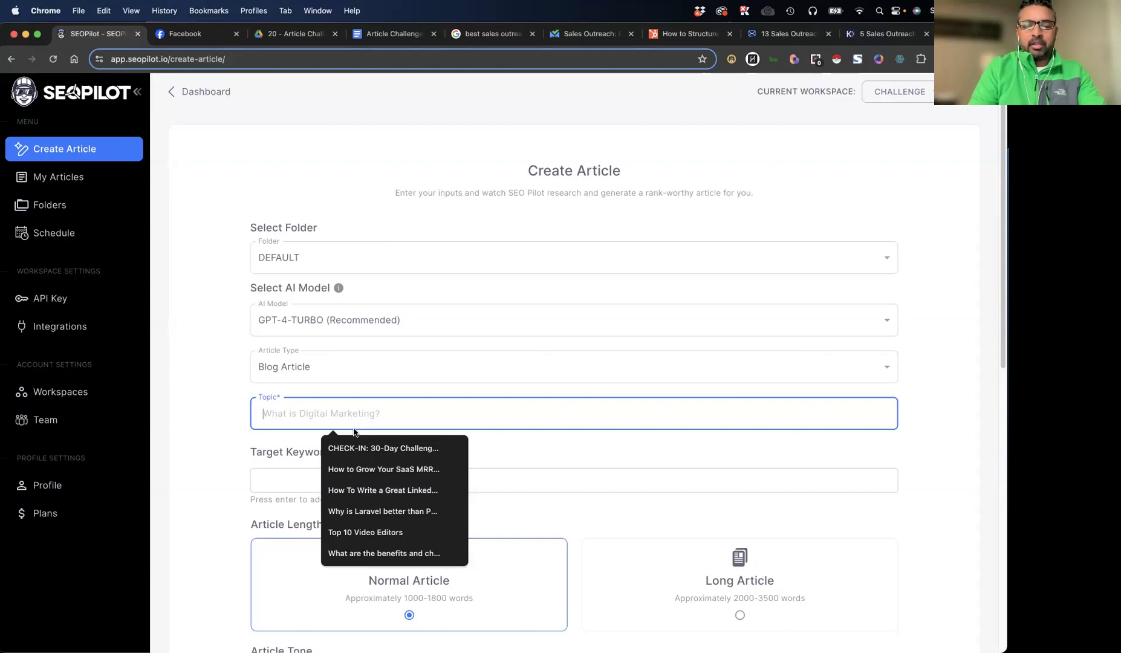
pyautogui.write('The ')
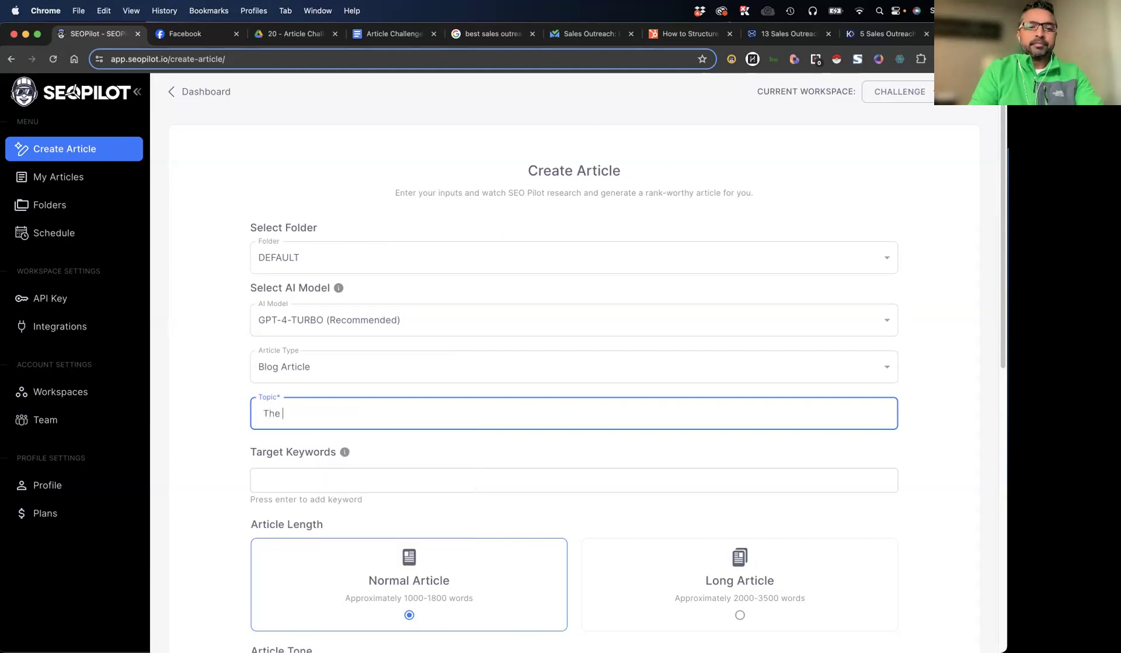
pyautogui.write('Best Slales Ou')
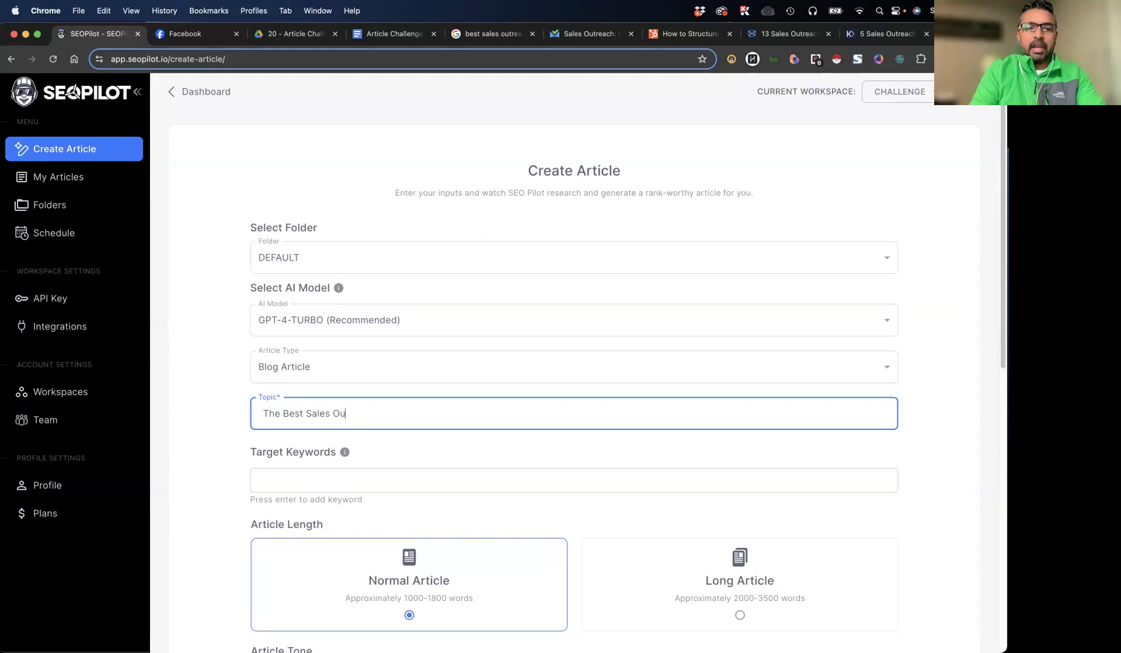
pyautogui.write('treach Strategies in 2024')
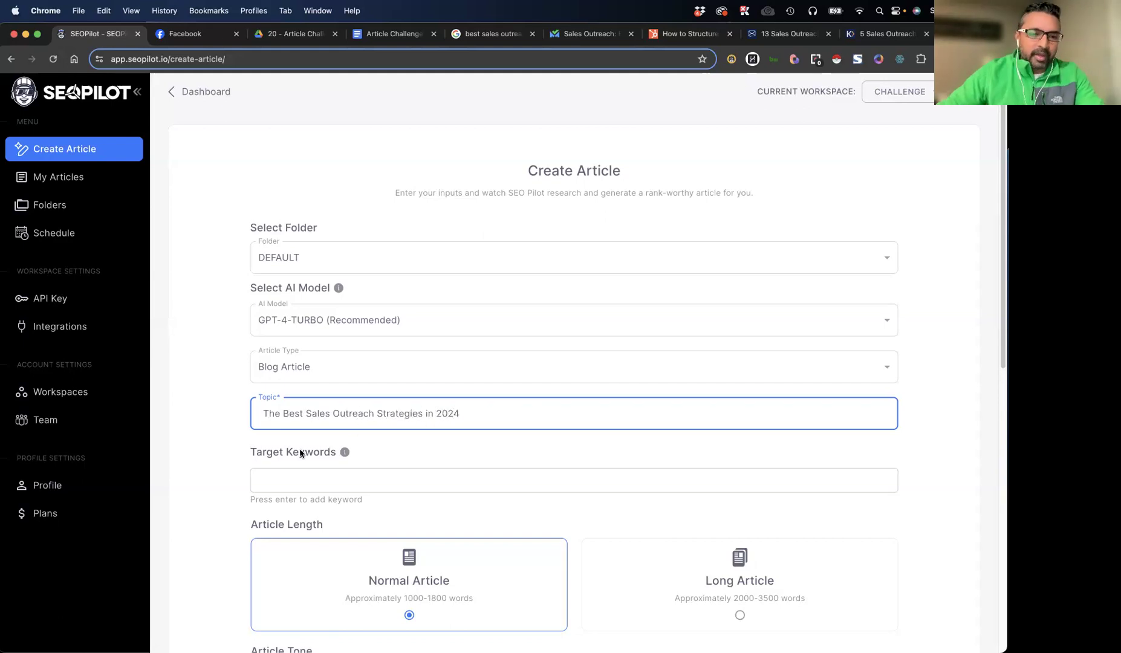
pyautogui.click(240, 453)
# Enter "sales outreach strategies" as the article's target keyword
pyautogui.scroll(-3, 313, 320)
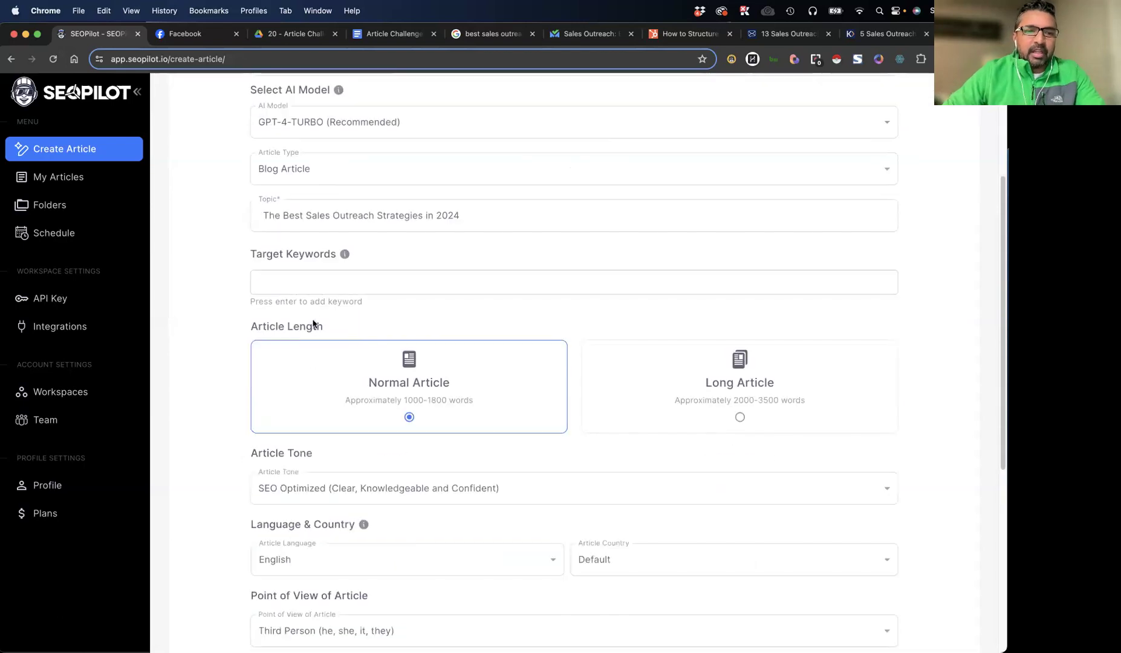
pyautogui.click(317, 290)
pyautogui.write('sales ou')
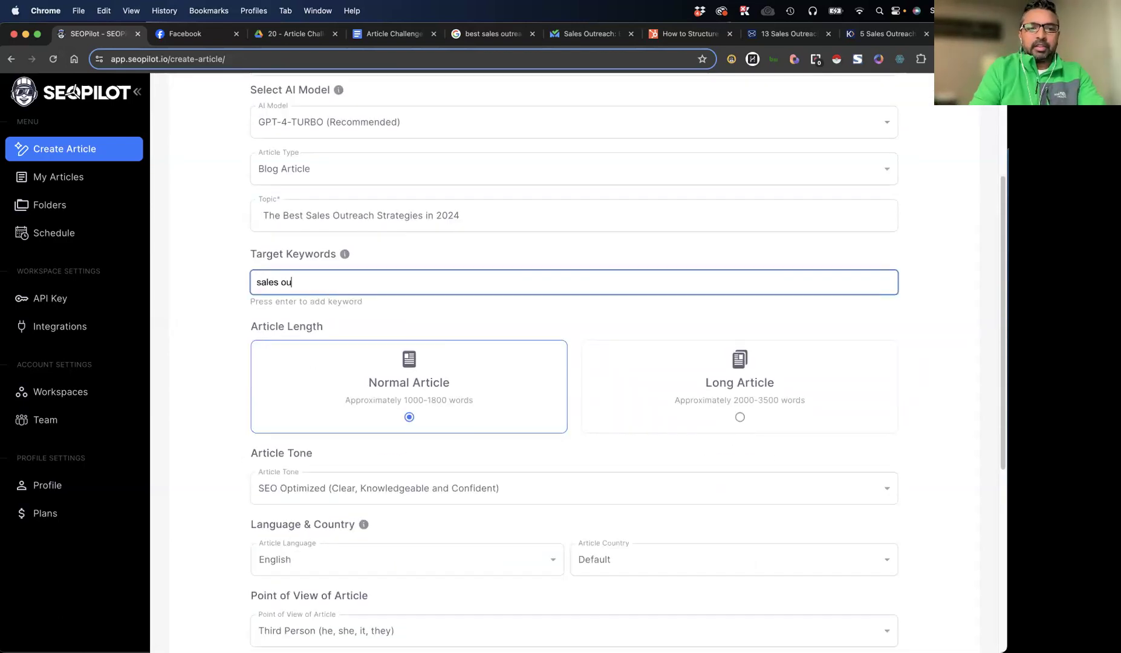
pyautogui.write('treach strategies')
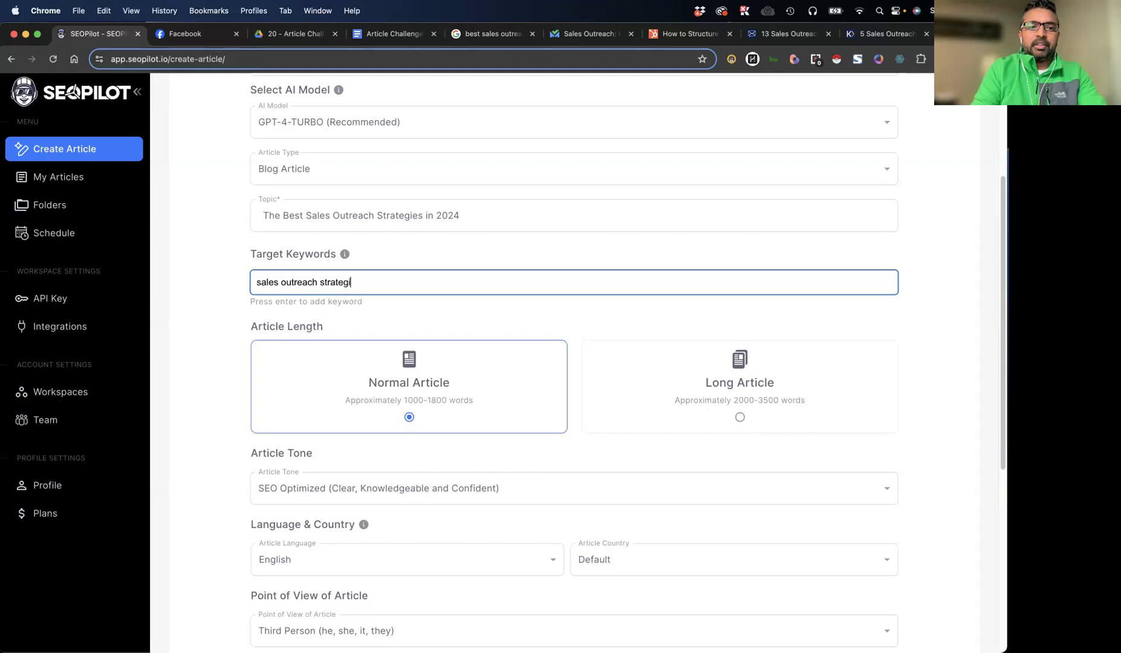
pyautogui.click(219, 297)
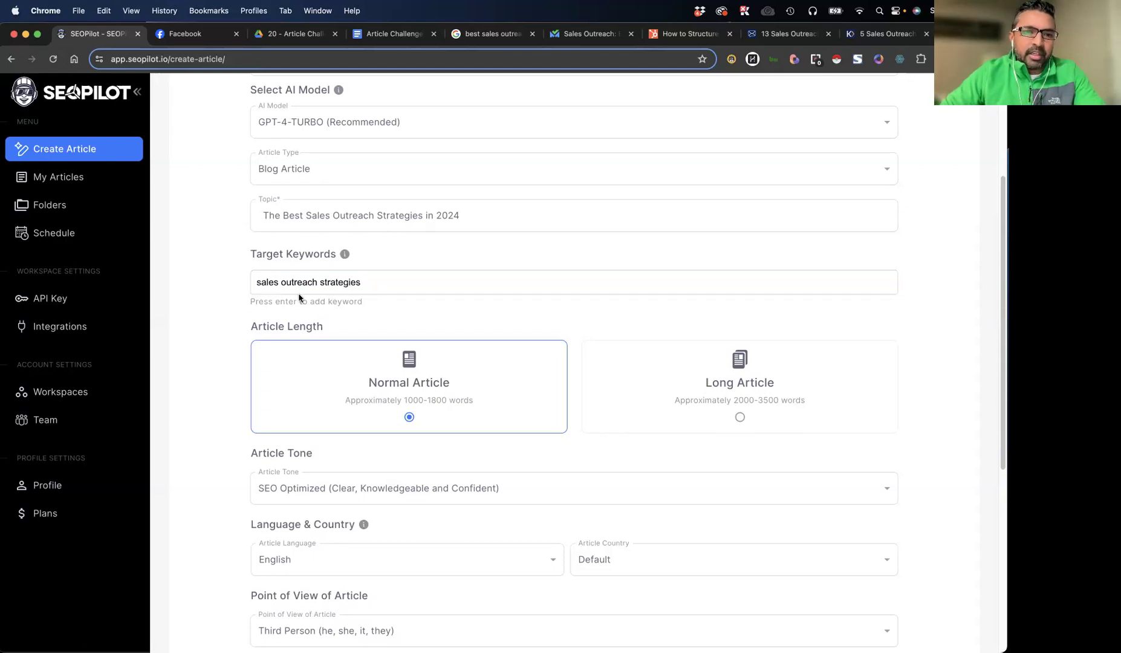
# Set the article length to Long Article and the point of view to Second Person (you, your, yours)
pyautogui.scroll(-3, 585, 425)
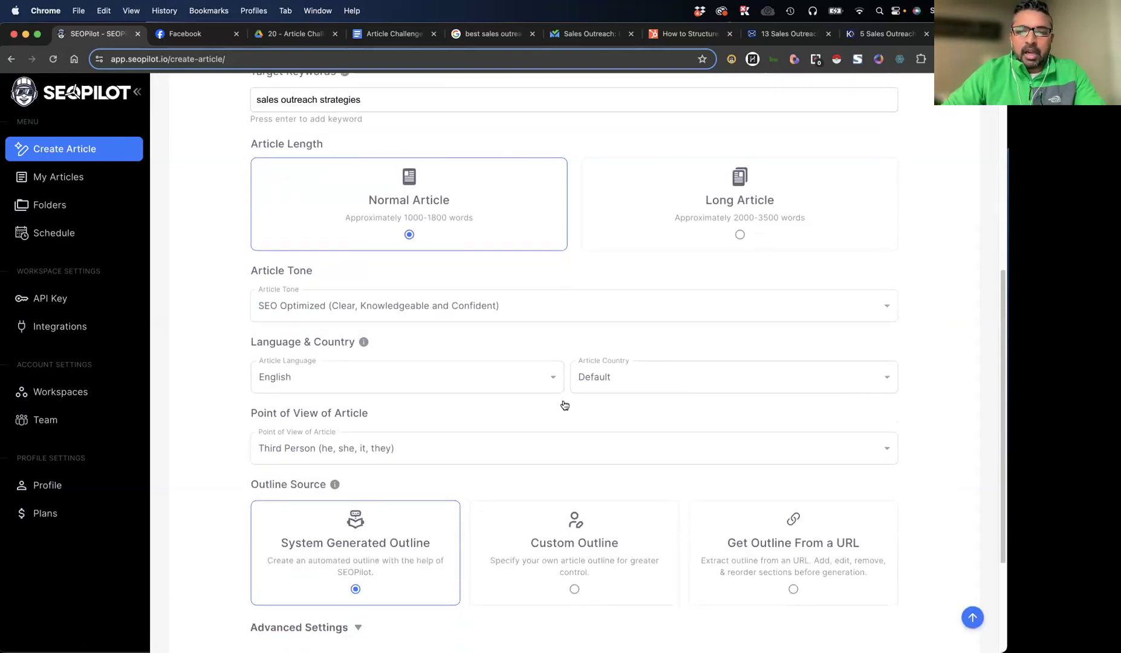
pyautogui.click(731, 248)
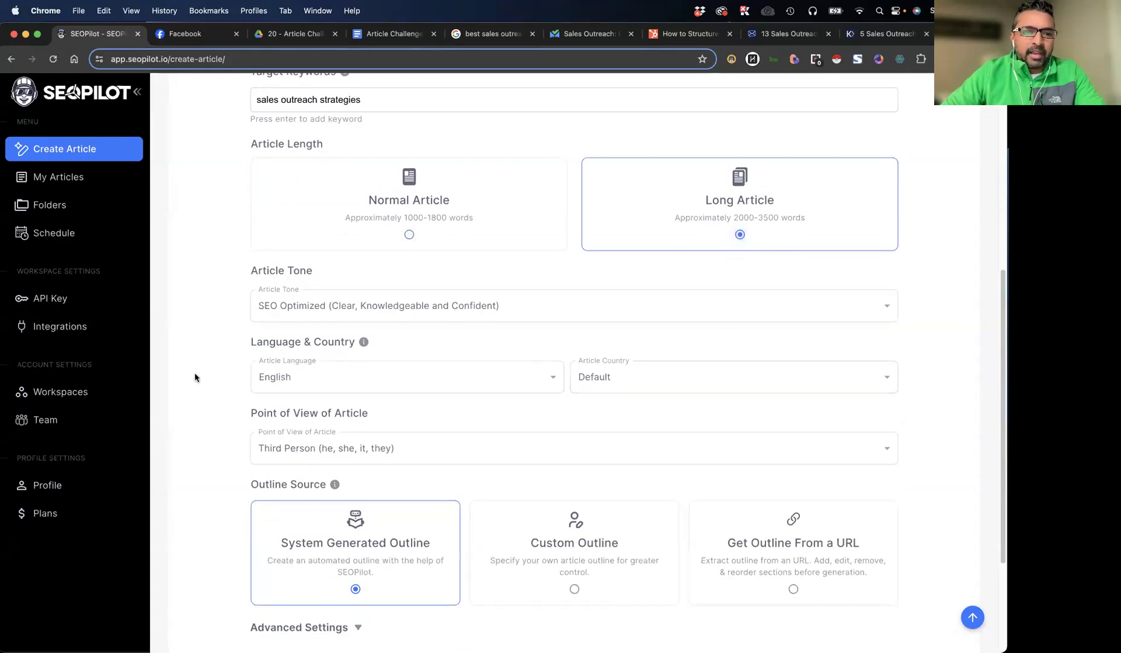
pyautogui.scroll(-1, 254, 318)
pyautogui.scroll(-2, 252, 350)
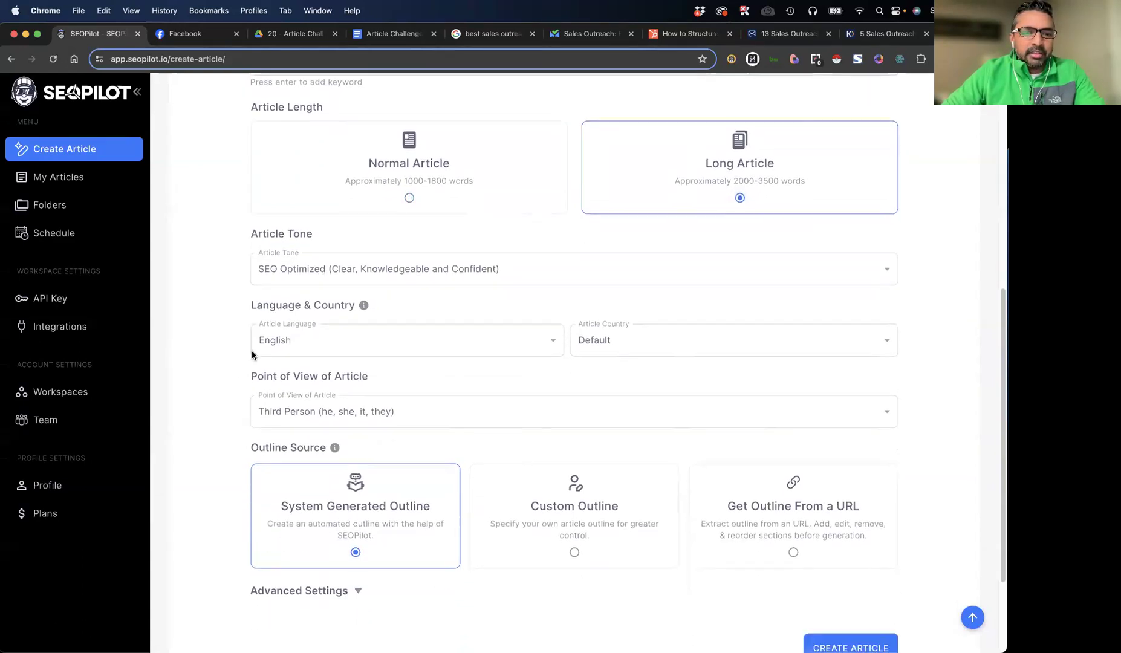
pyautogui.click(346, 391)
pyautogui.click(308, 431)
# Review the outline source options and choose Custom Outline for the article
pyautogui.scroll(-3, 241, 399)
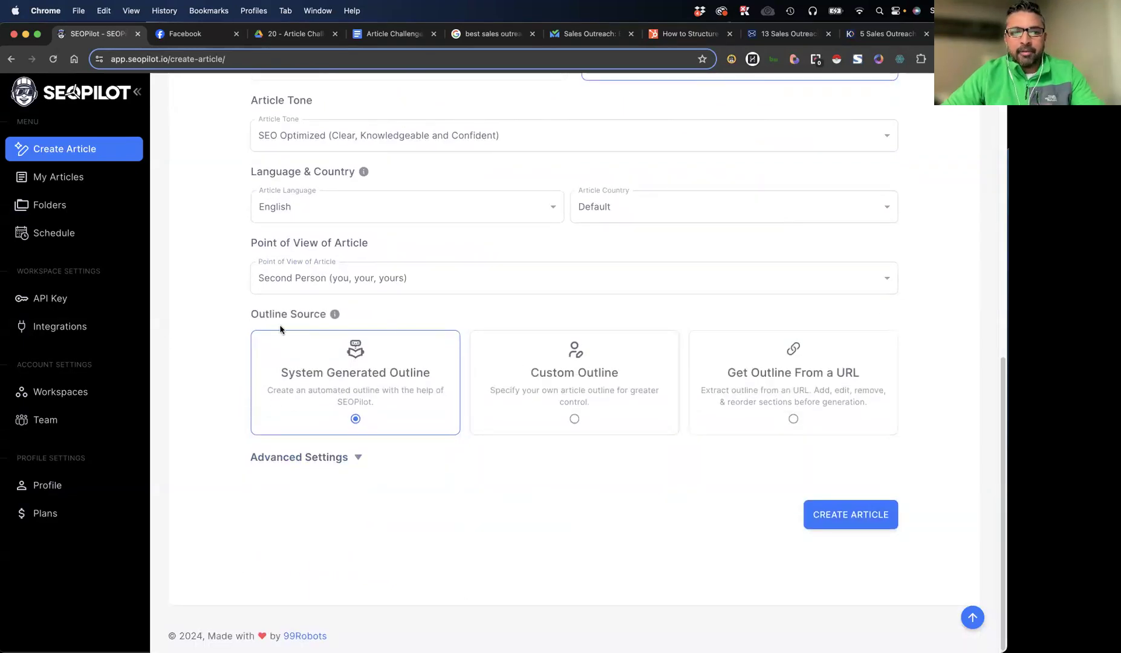
pyautogui.moveTo(247, 315); pyautogui.dragTo(400, 322)
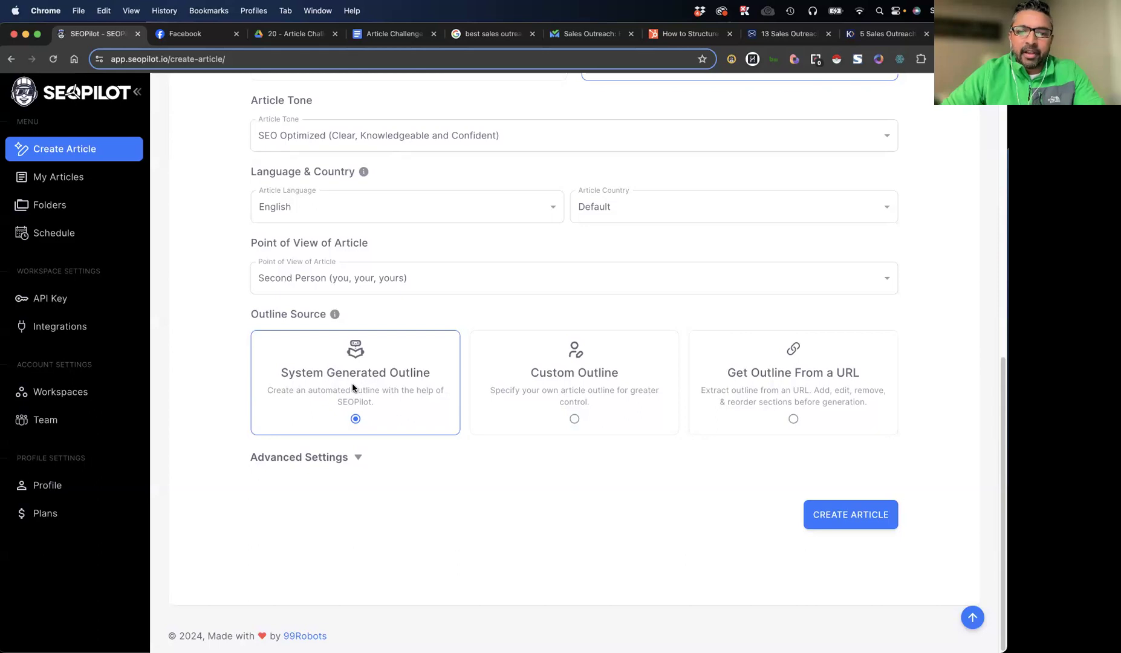
pyautogui.click(844, 390)
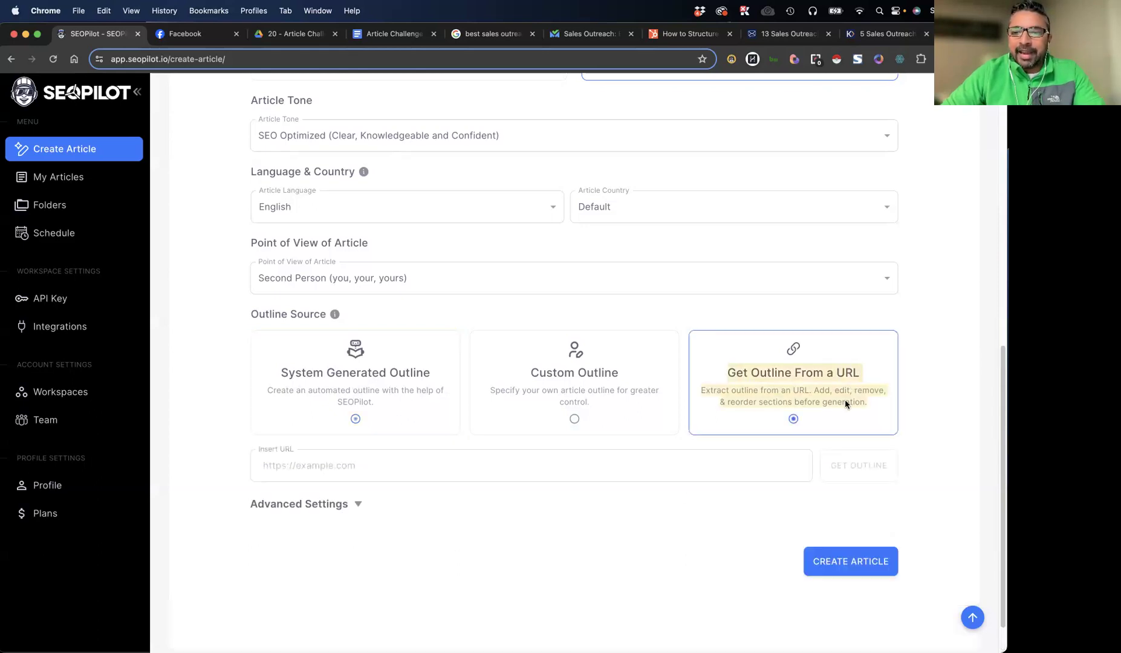
pyautogui.click(558, 410)
pyautogui.scroll(-3, 512, 433)
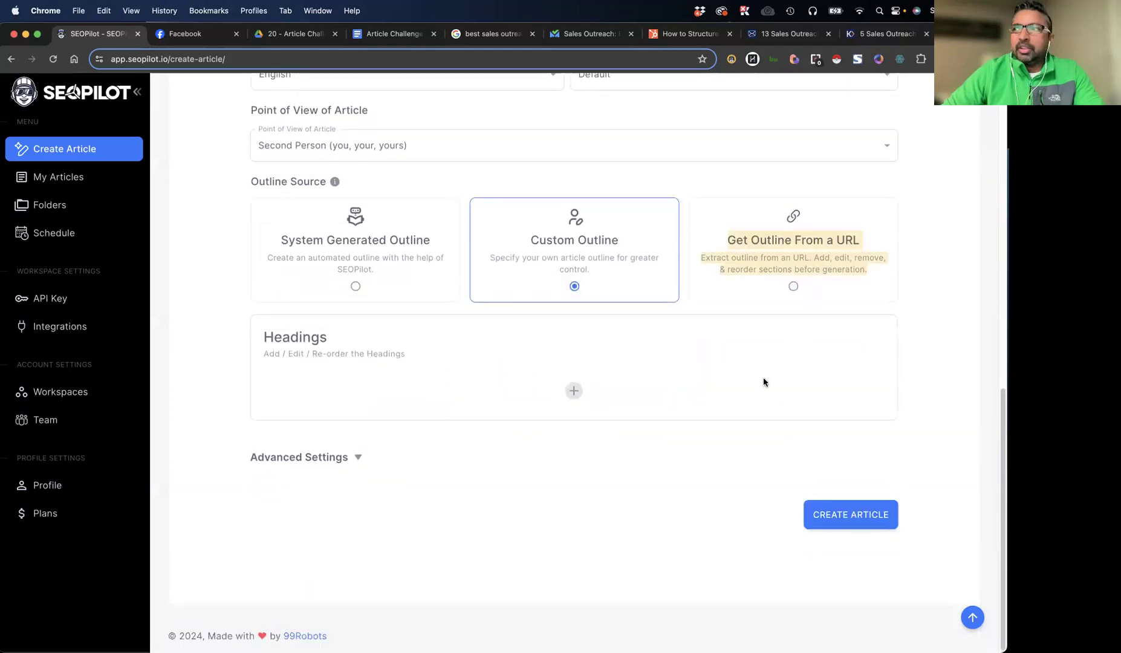
# Bring up the TextMate notes and move their window clear of the SEOPilot form
pyautogui.hotkey('ctrl', 'Up')
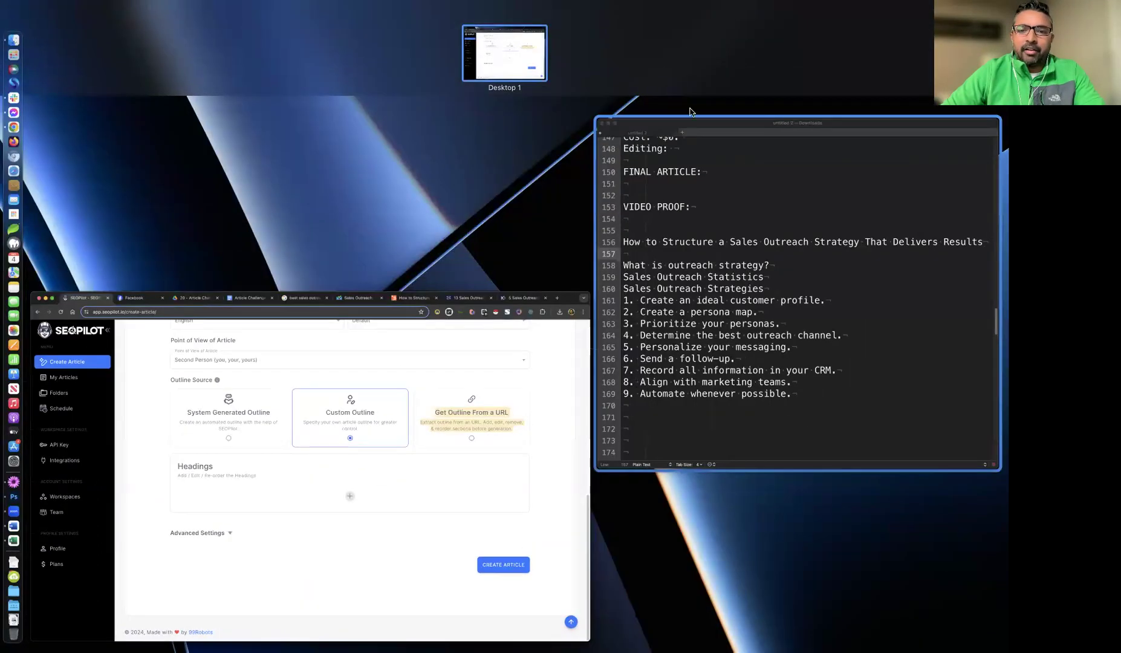
pyautogui.click(849, 155)
pyautogui.moveTo(560, 64); pyautogui.dragTo(539, 2)
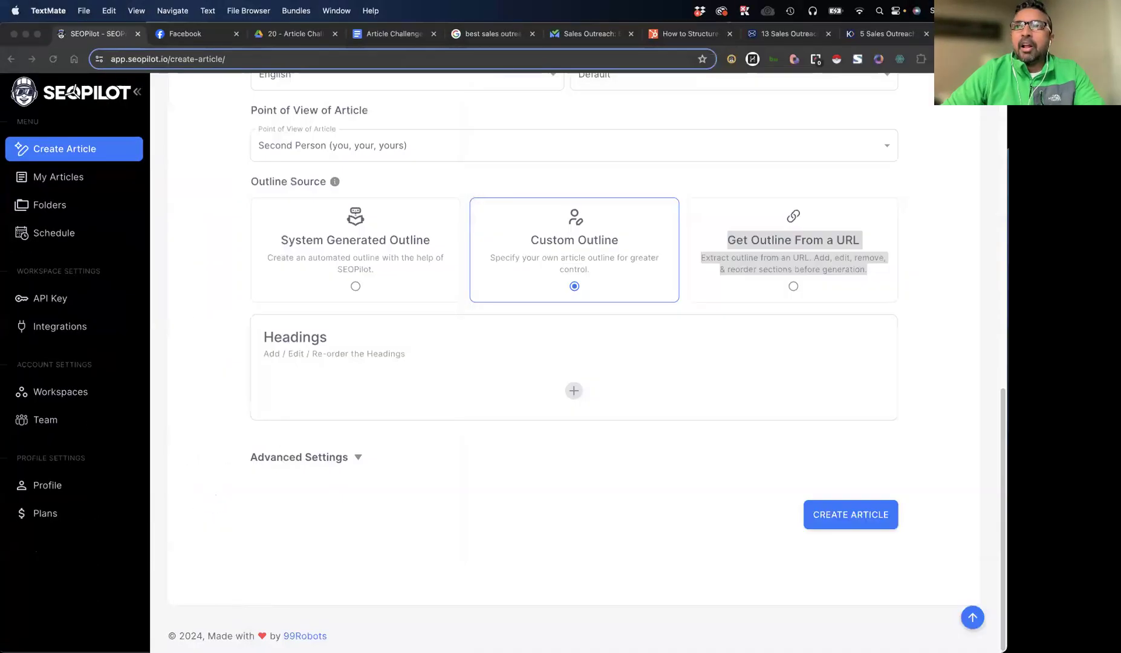
# Add the H2 headings "What is outreach strategy?", "Sales Outreach Statistics" and "Sales Outreach Strategies" from the notes to the custom outline
pyautogui.click(574, 392)
pyautogui.click(576, 393)
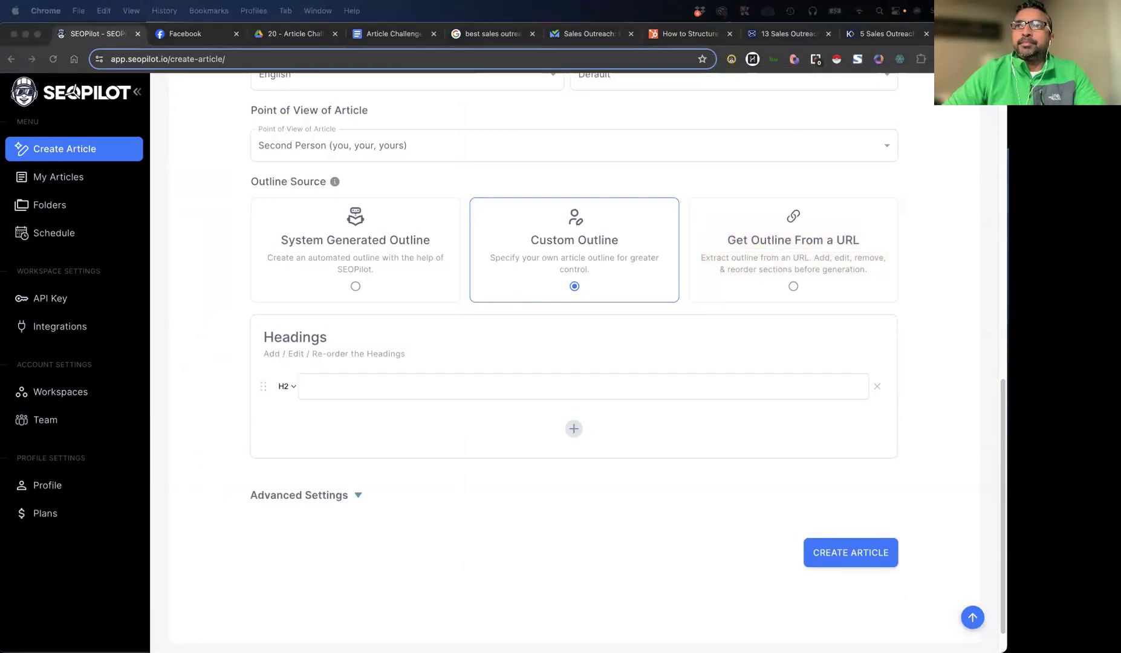
pyautogui.click(383, 386)
pyautogui.write('What is outreach strategy?')
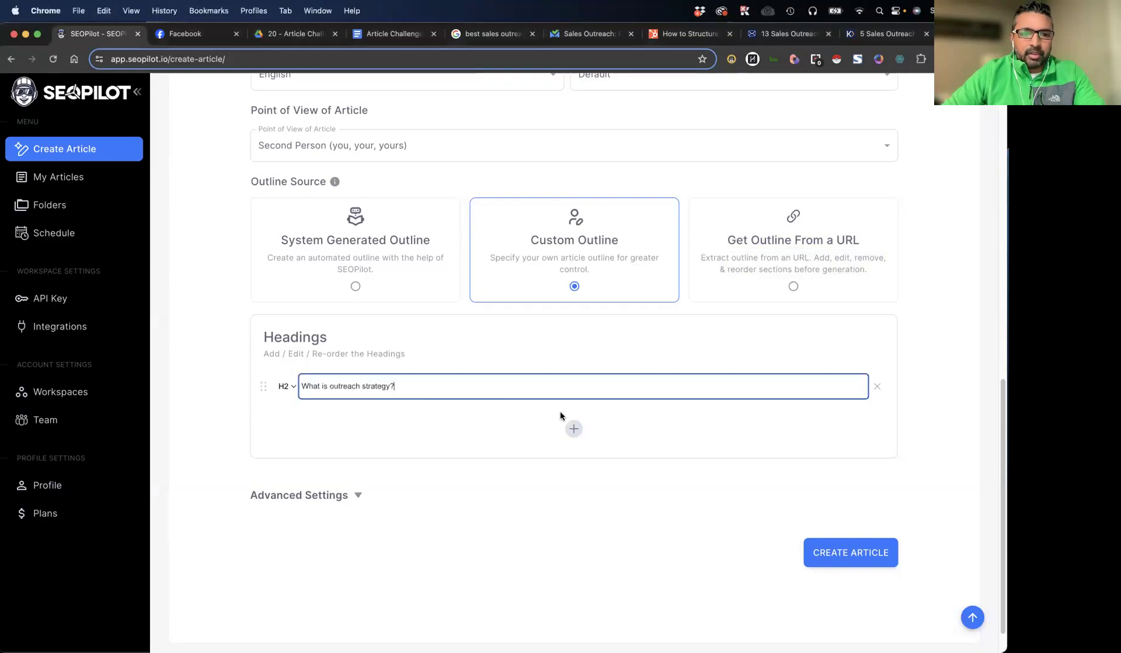
pyautogui.click(574, 430)
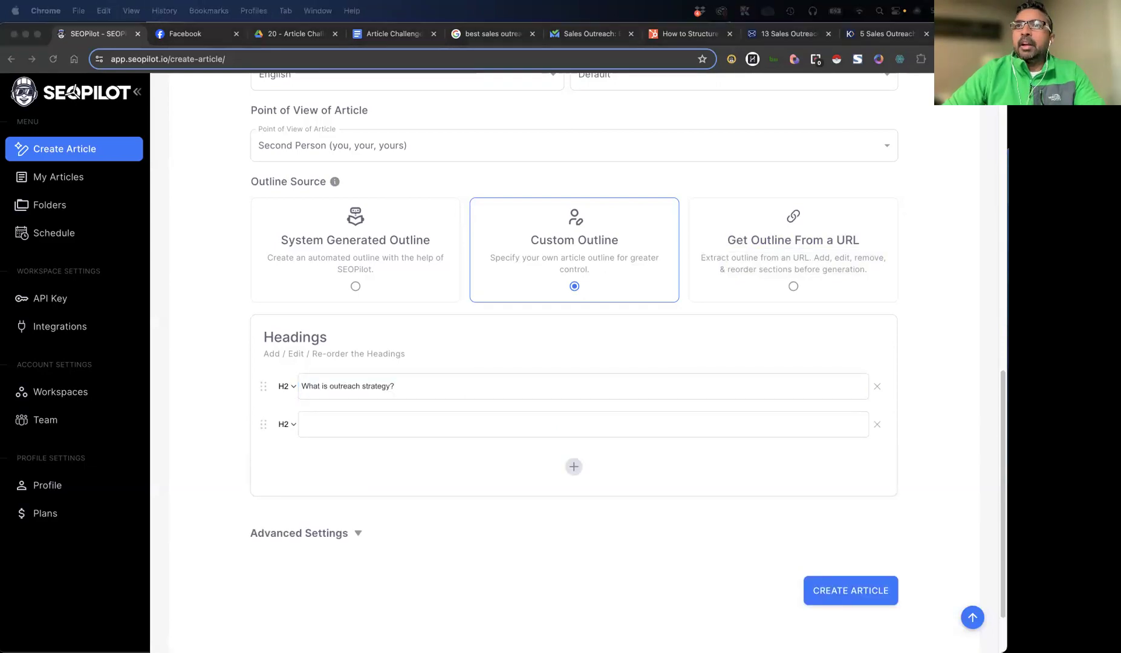
pyautogui.click(385, 427)
pyautogui.write('Sales Outreach Statistics')
pyautogui.click(578, 469)
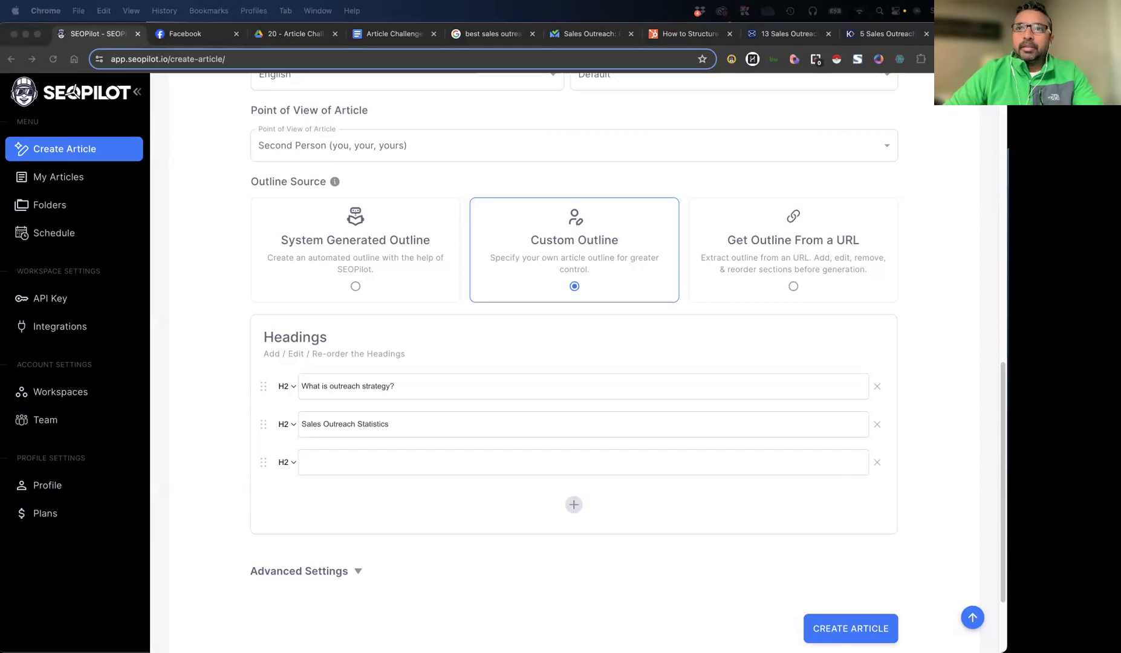
pyautogui.click(320, 463)
pyautogui.write('Sales Outreach Strategies')
# Add the H2 headings "1. Create an ideal customer profile.", "2. Create a persona map." and "3. Prioritize your personas." below Sales Outreach Strategies
pyautogui.click(574, 505)
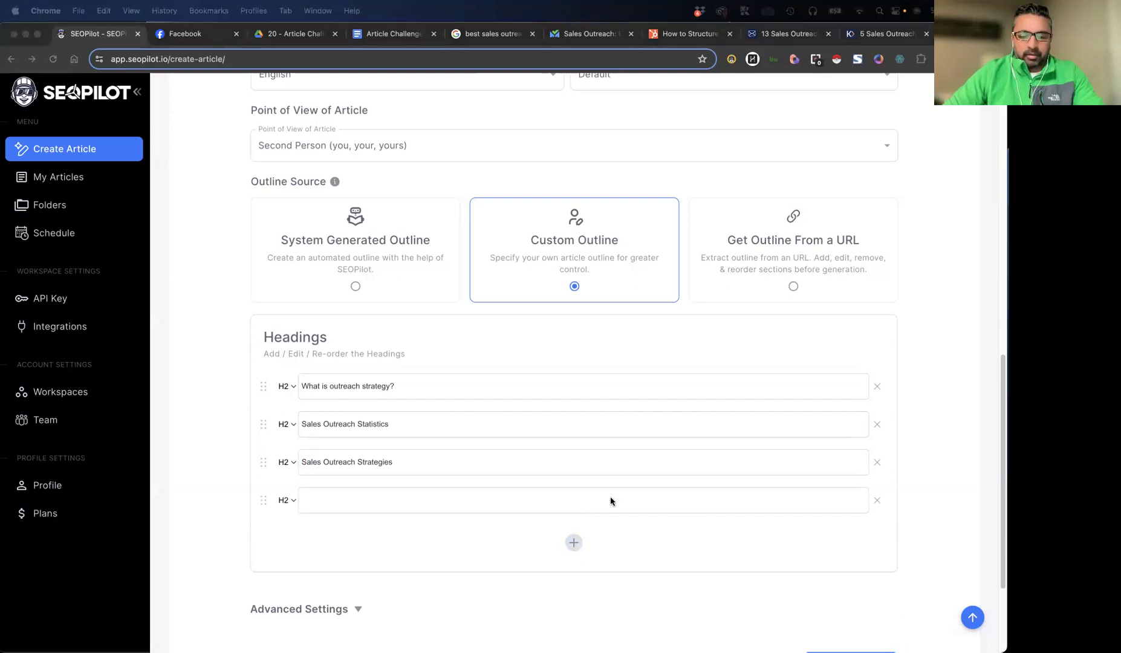
pyautogui.click(380, 510)
pyautogui.write('1. Create an ideal customer profile.')
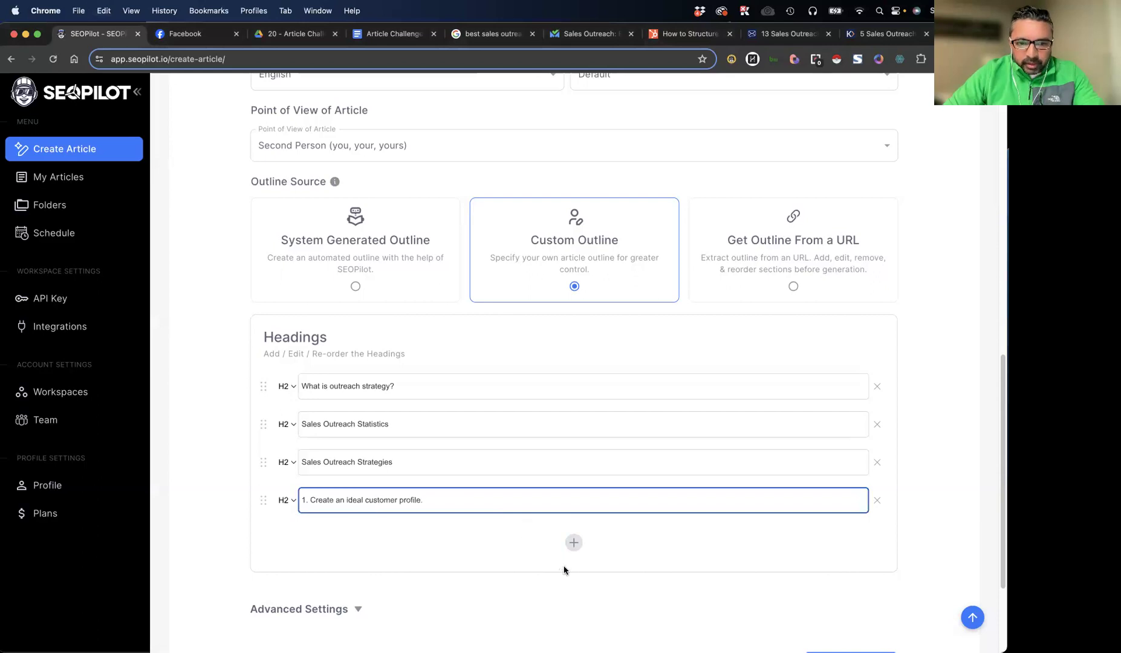
pyautogui.click(574, 543)
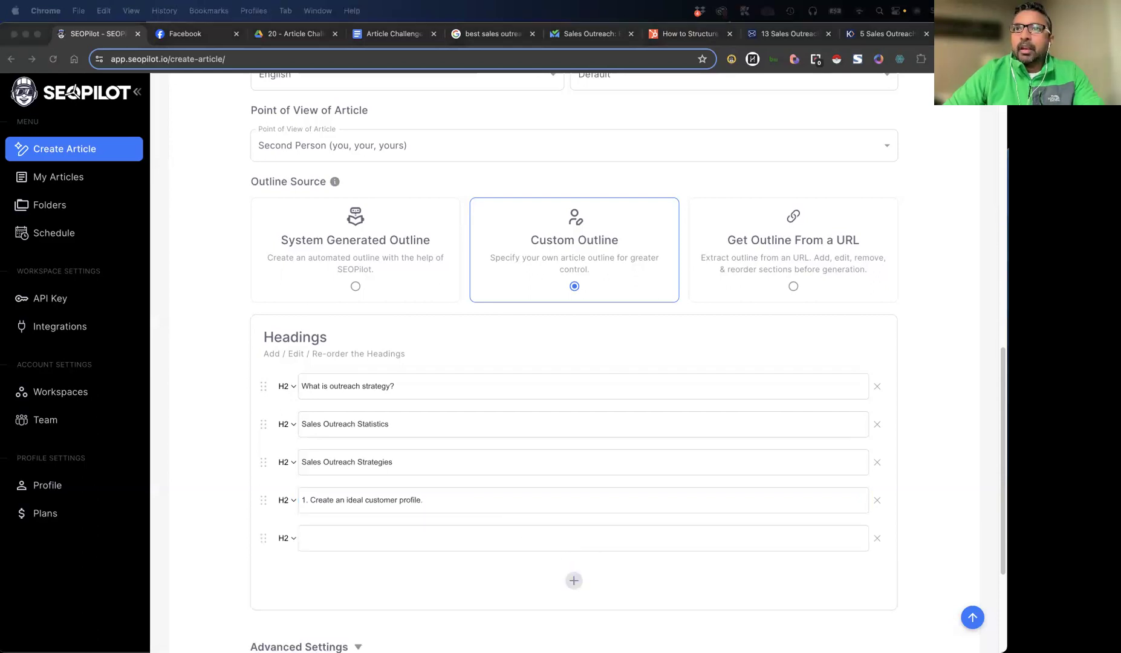
pyautogui.click(370, 538)
pyautogui.write('2. Create a persona map.')
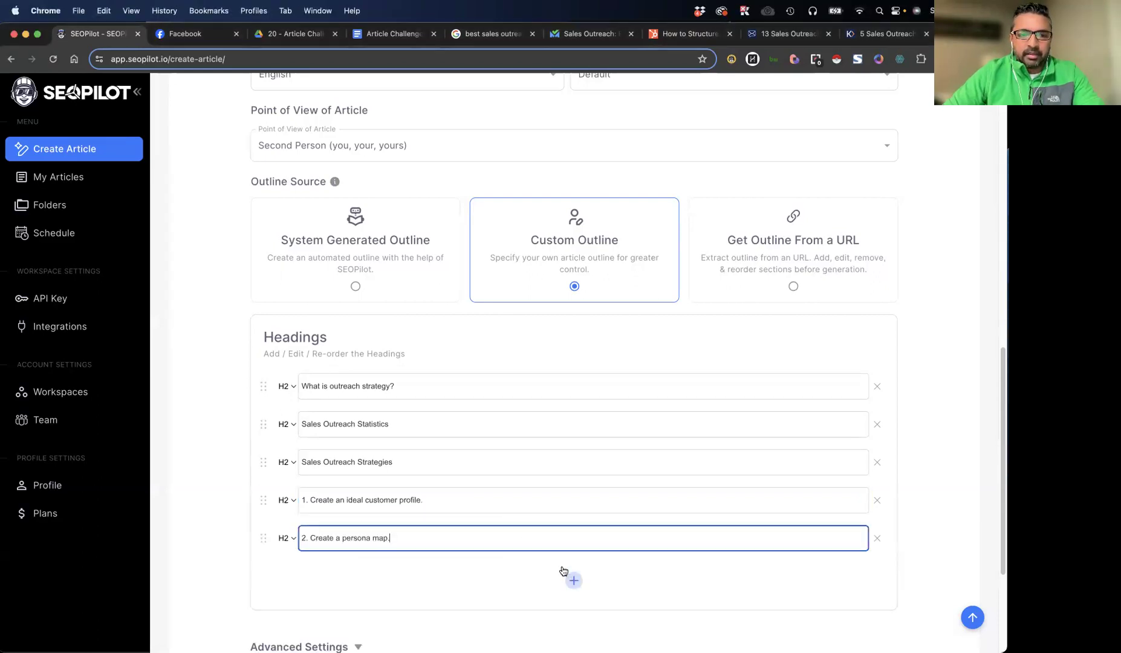
pyautogui.click(573, 579)
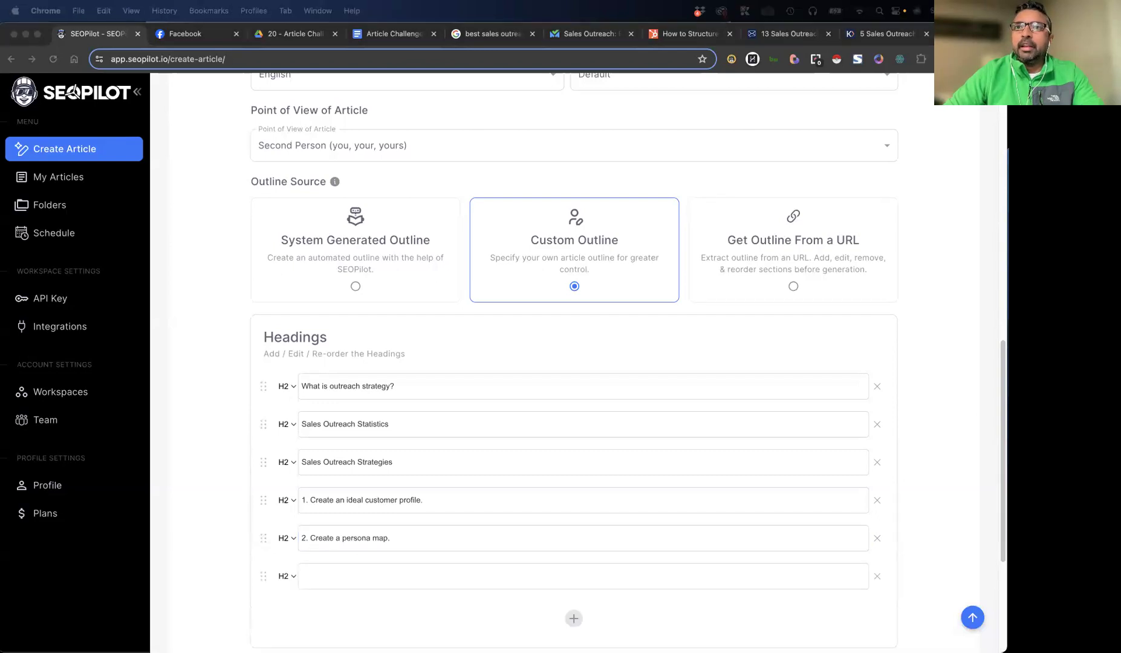
pyautogui.click(401, 578)
pyautogui.write('3. Prioritize your personas.')
# Add the H2 headings "4. Determine the best outreach channel.", "5. Personalize your messaging." and "6. Send a follow-up.", plus an empty H2 row
pyautogui.click(573, 617)
pyautogui.scroll(-3, 550, 472)
pyautogui.scroll(-2, 550, 472)
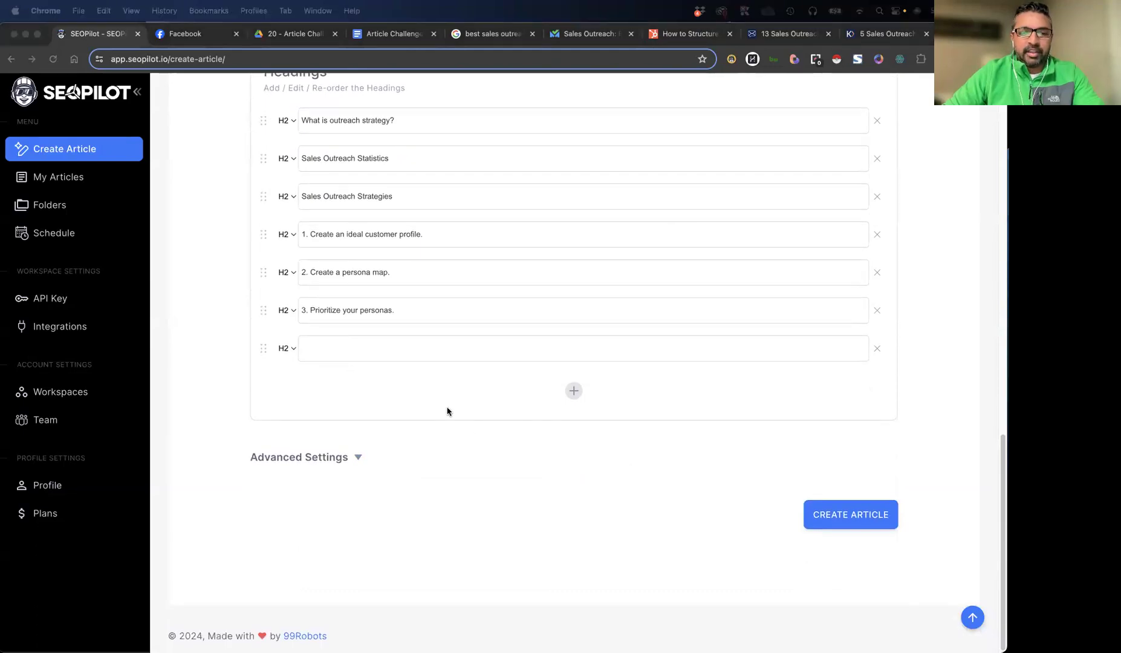
pyautogui.click(387, 353)
pyautogui.write('4. Determine the best outreach channel.')
pyautogui.click(575, 390)
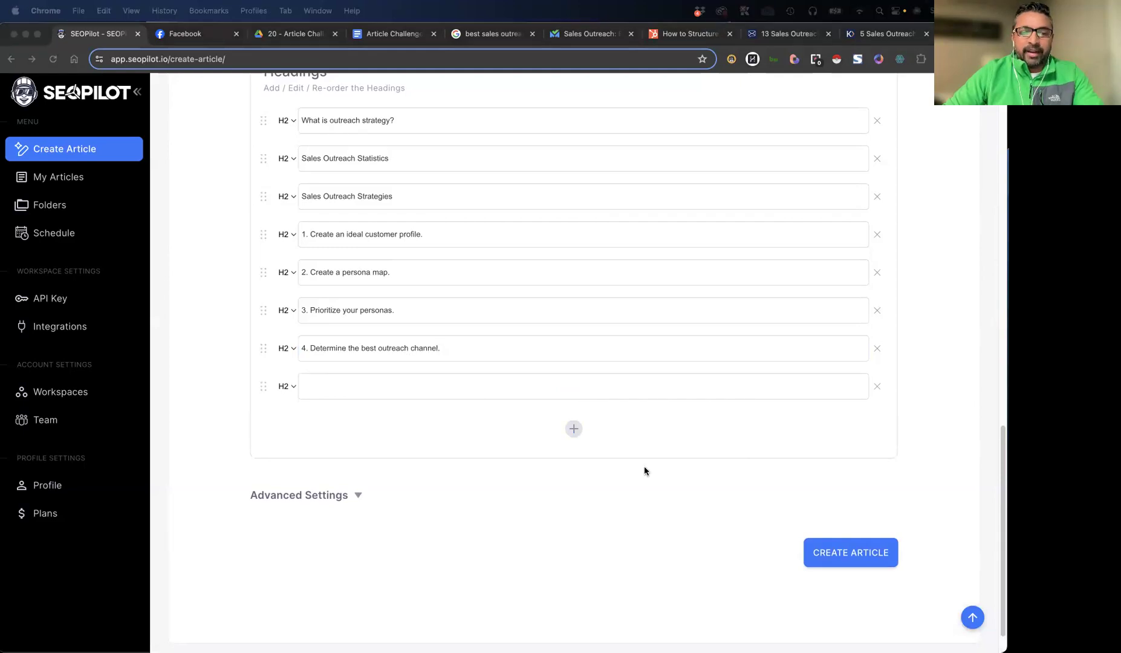
pyautogui.click(423, 386)
pyautogui.write('5. Personalize your messaging.')
pyautogui.click(573, 429)
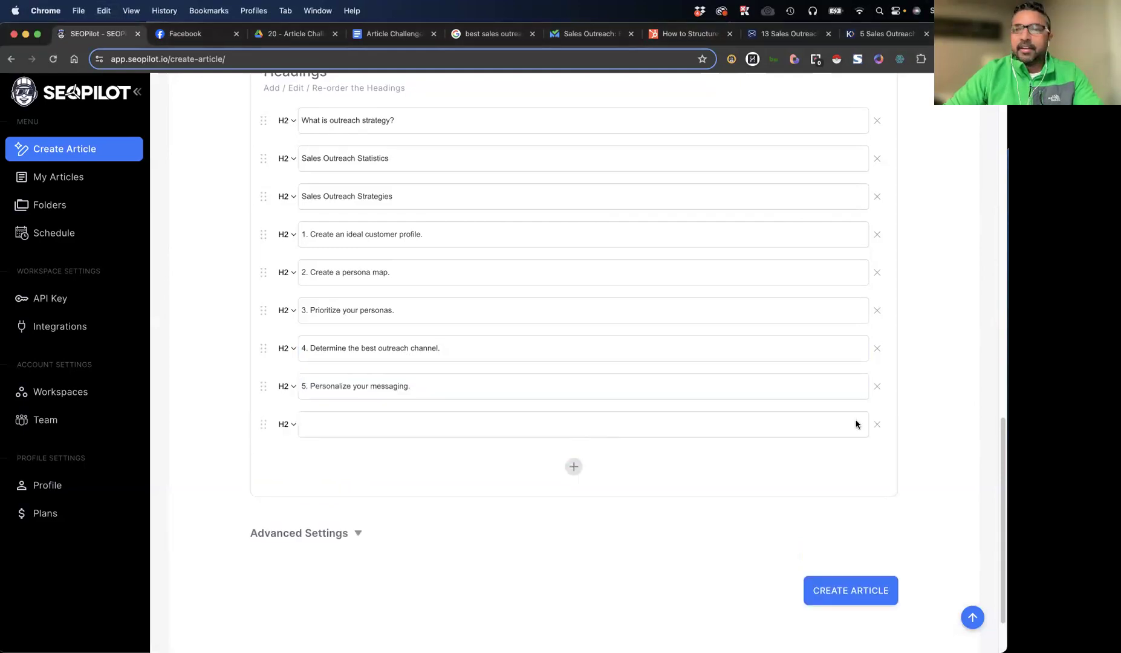
pyautogui.click(411, 425)
pyautogui.write('6. Send a follow-up.')
pyautogui.click(574, 467)
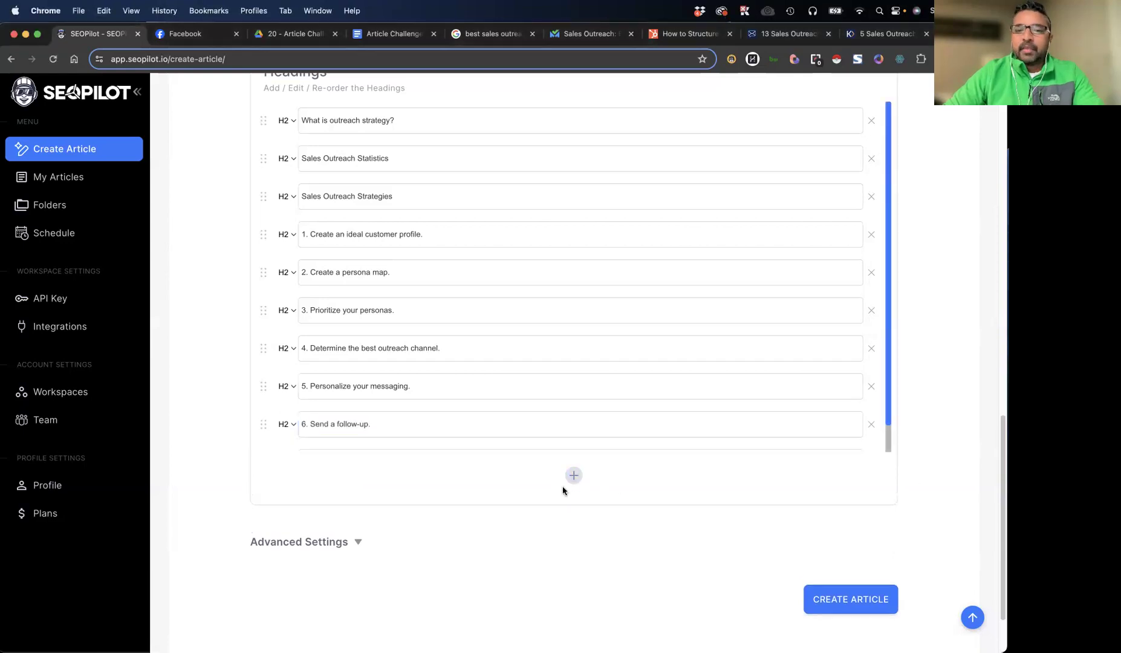
pyautogui.scroll(-2, 603, 321)
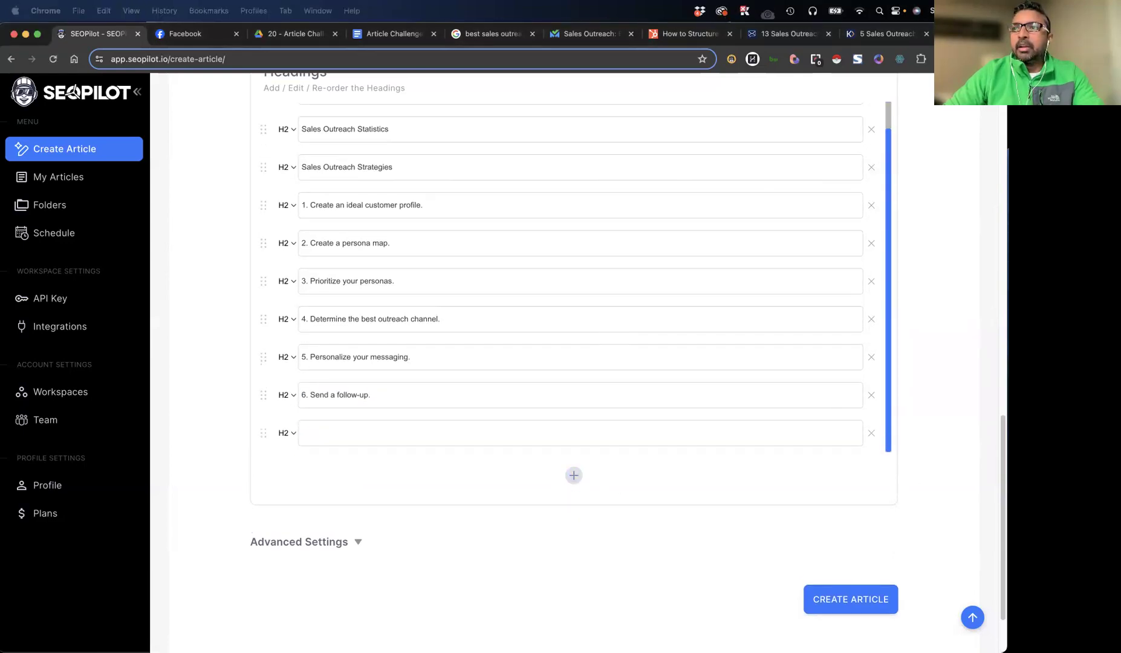
# Add the H2 headings "7. Record all information in your CRM.", "8. Align with marketing teams." and "9. Automate whenever possible." to the outline
pyautogui.click(298, 427)
pyautogui.write('7. Record all information in your CRM.')
pyautogui.click(574, 475)
pyautogui.scroll(-1, 635, 416)
pyautogui.scroll(-1, 634, 416)
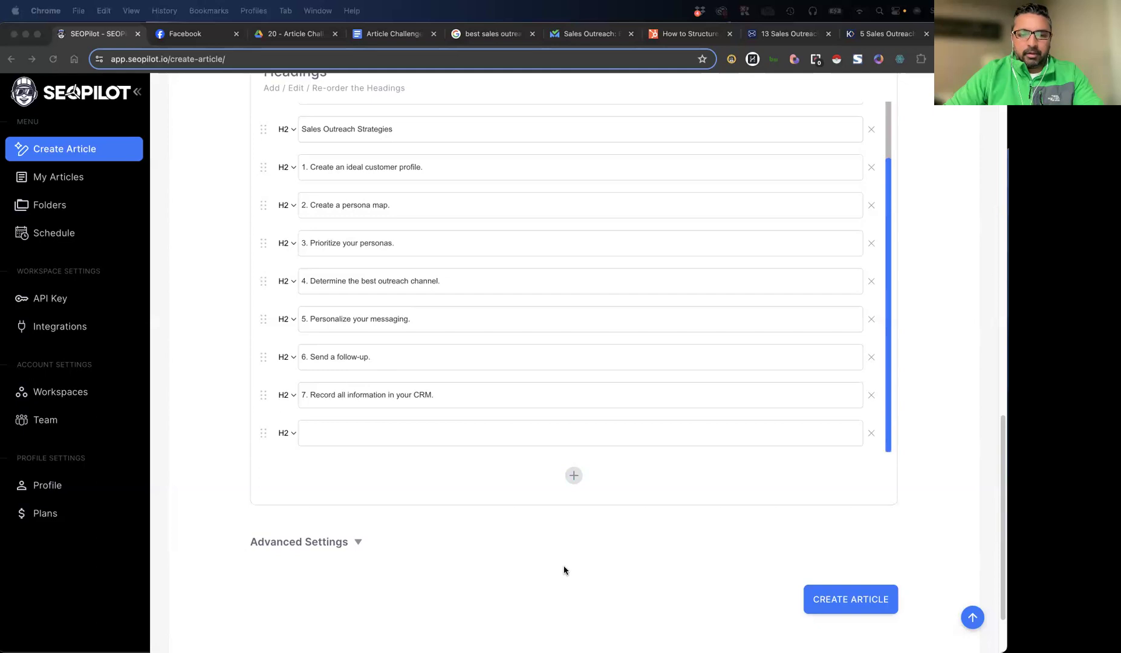
pyautogui.click(373, 433)
pyautogui.write('8. Align with marketing teams.')
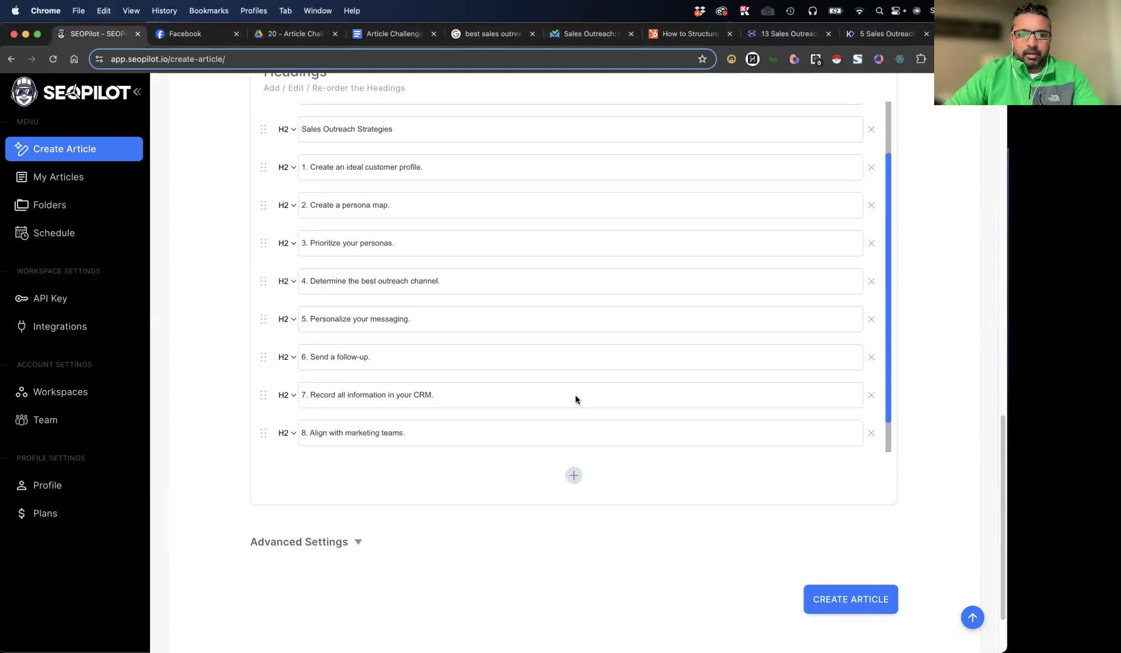
pyautogui.click(574, 475)
pyautogui.scroll(-1, 591, 408)
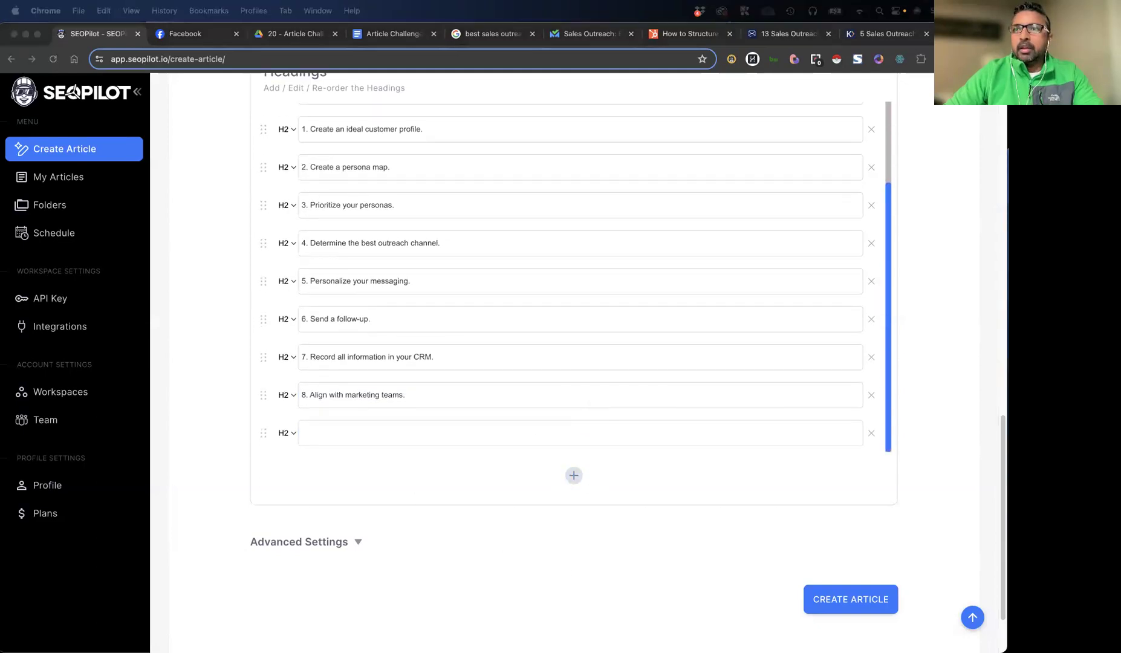
pyautogui.click(387, 446)
pyautogui.write('9. Automate whenever possible.')
pyautogui.click(497, 481)
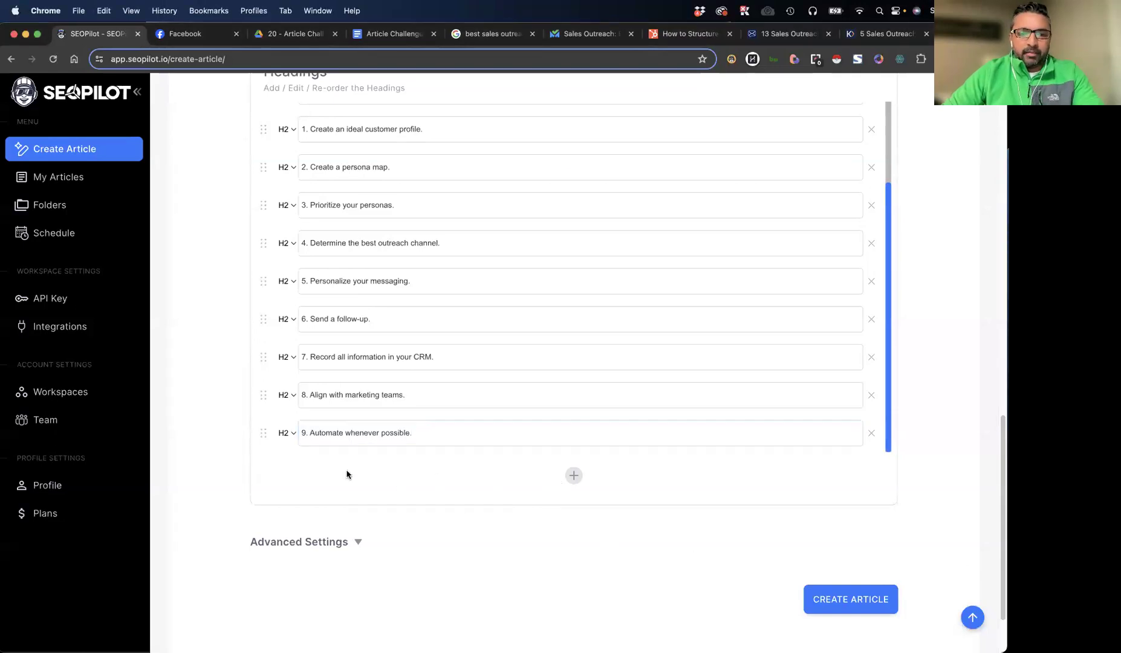
# In the advanced settings, turn on Include Citation and set the featured image service to Pexels
pyautogui.click(320, 542)
pyautogui.scroll(-3, 413, 481)
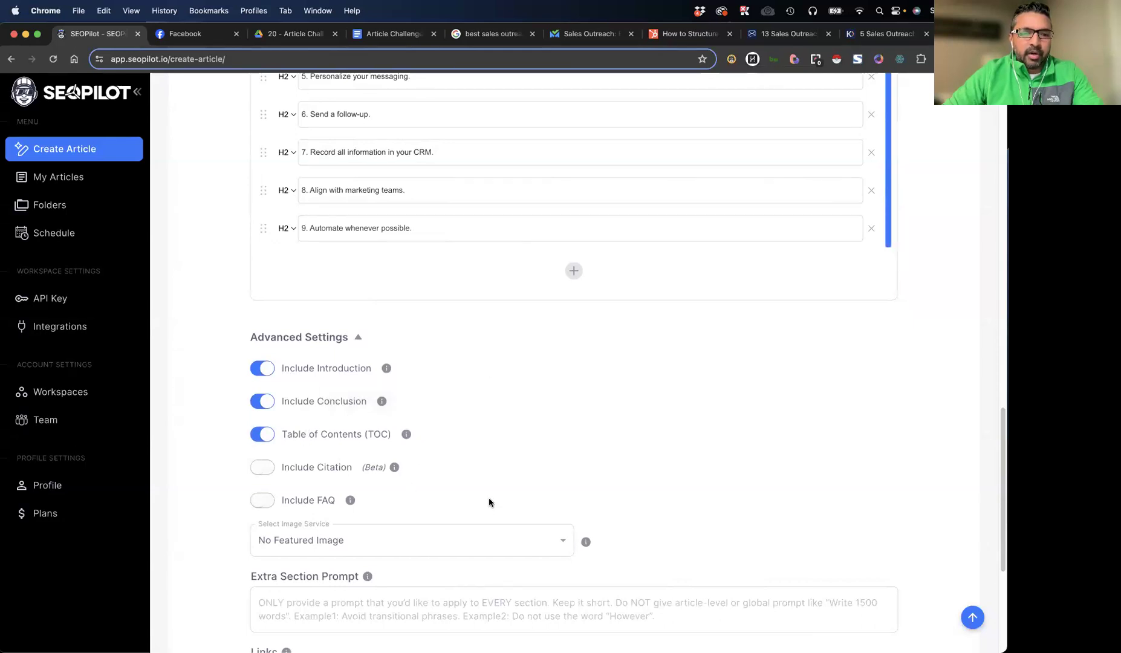
pyautogui.click(272, 474)
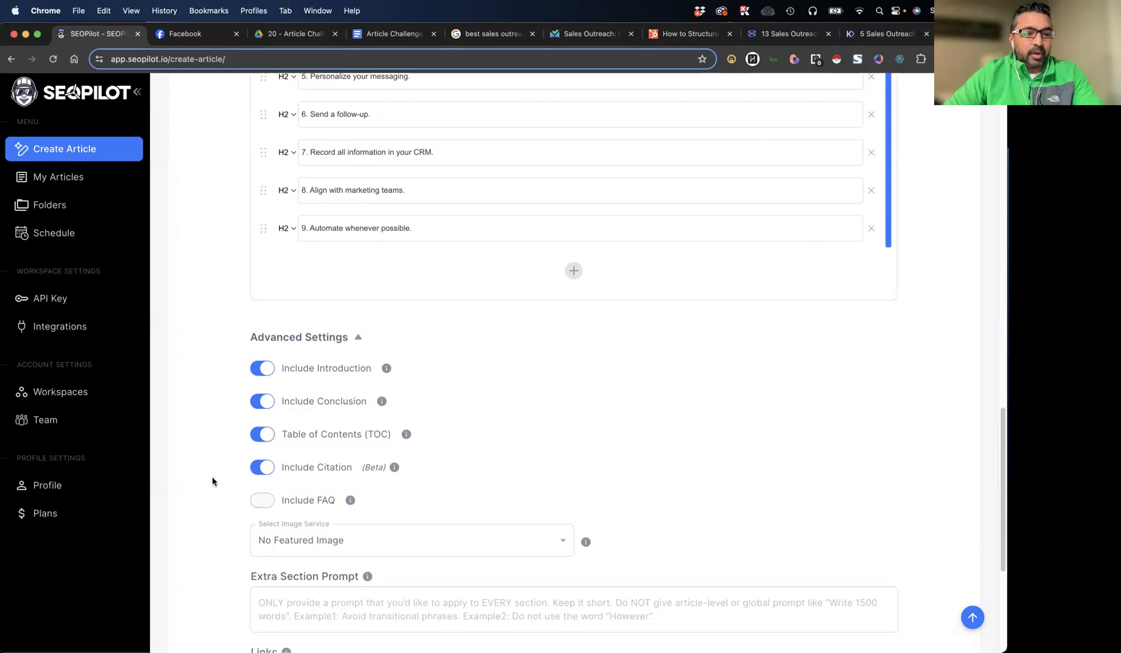
pyautogui.scroll(-3, 237, 524)
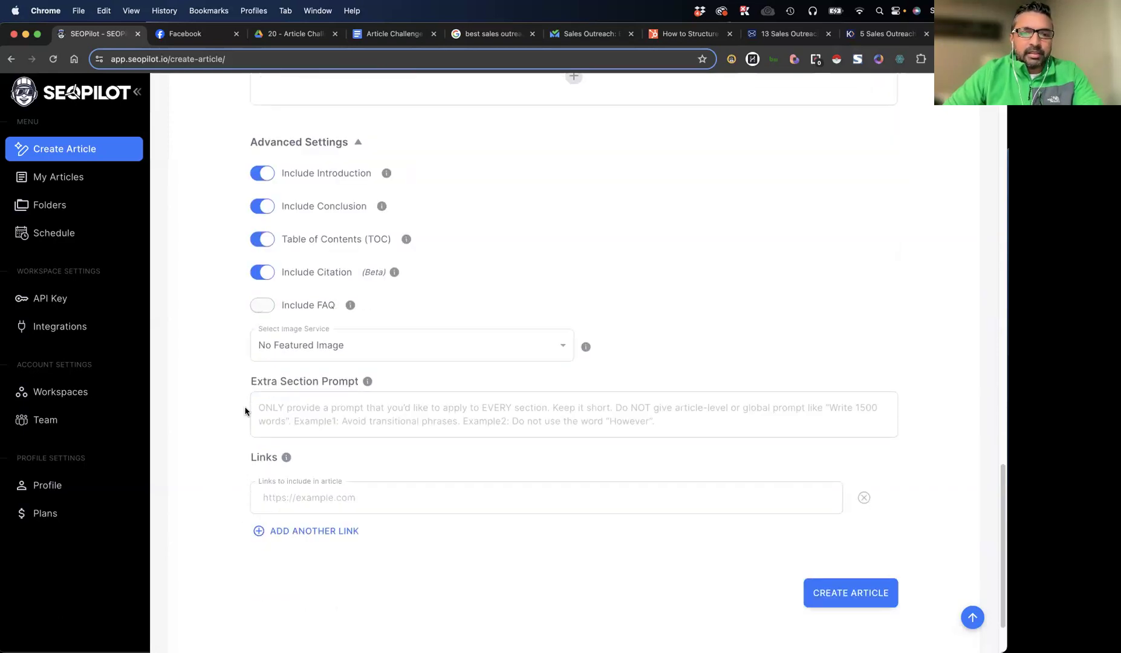
pyautogui.click(562, 348)
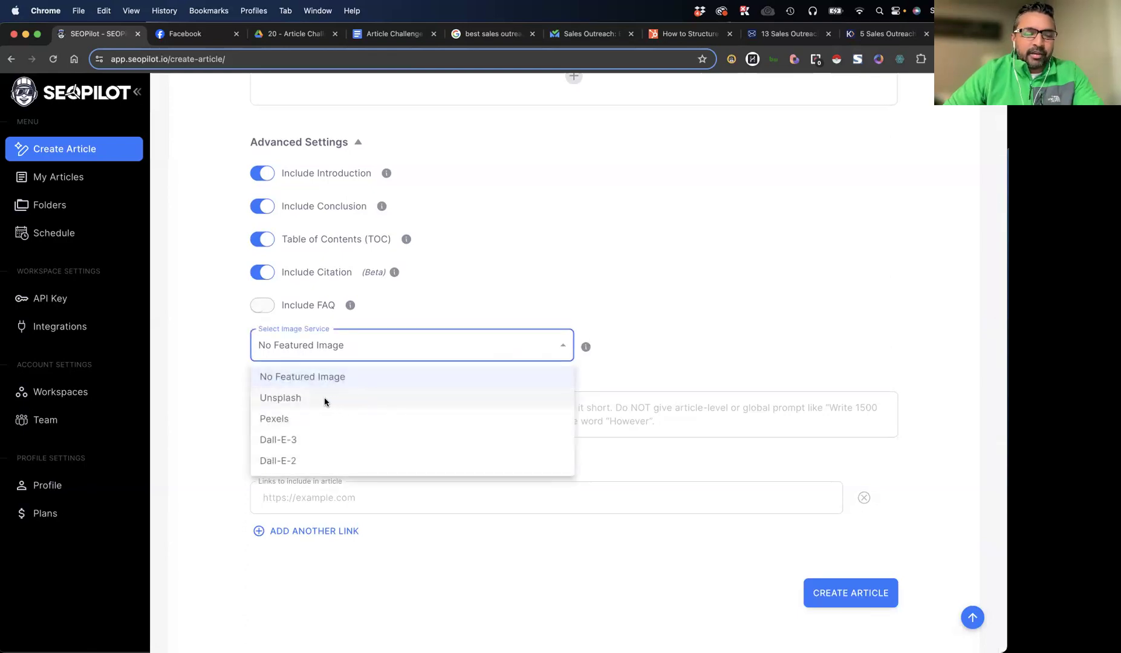
pyautogui.click(294, 419)
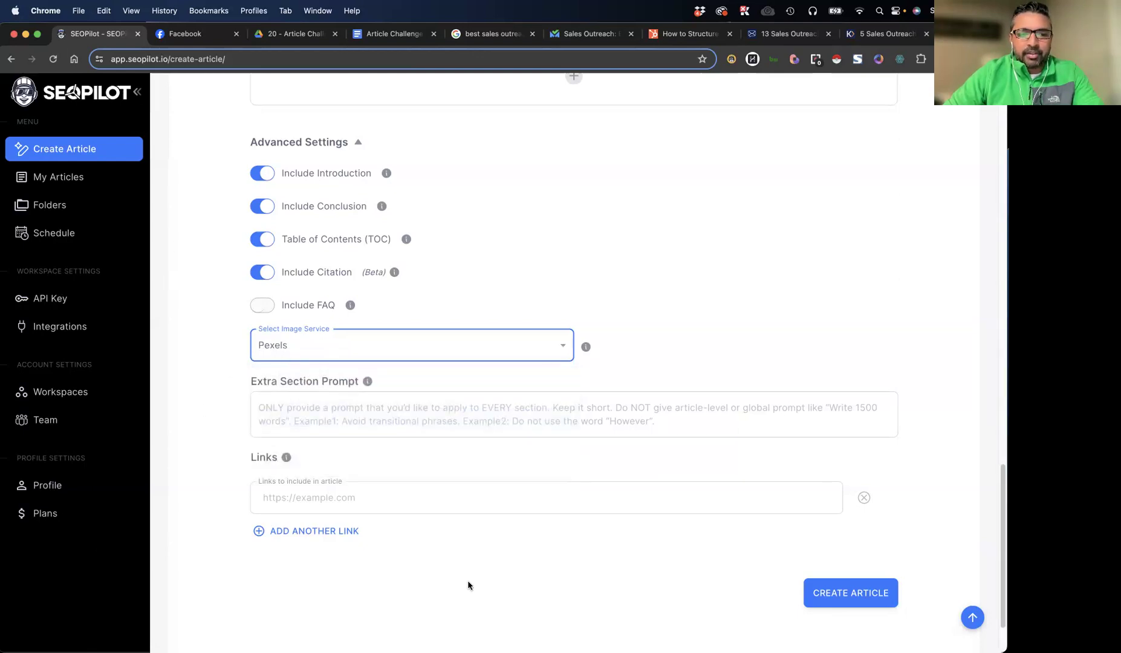
# Review the completed article form from outline to advanced settings and start generating the article
pyautogui.scroll(15, 565, 508)
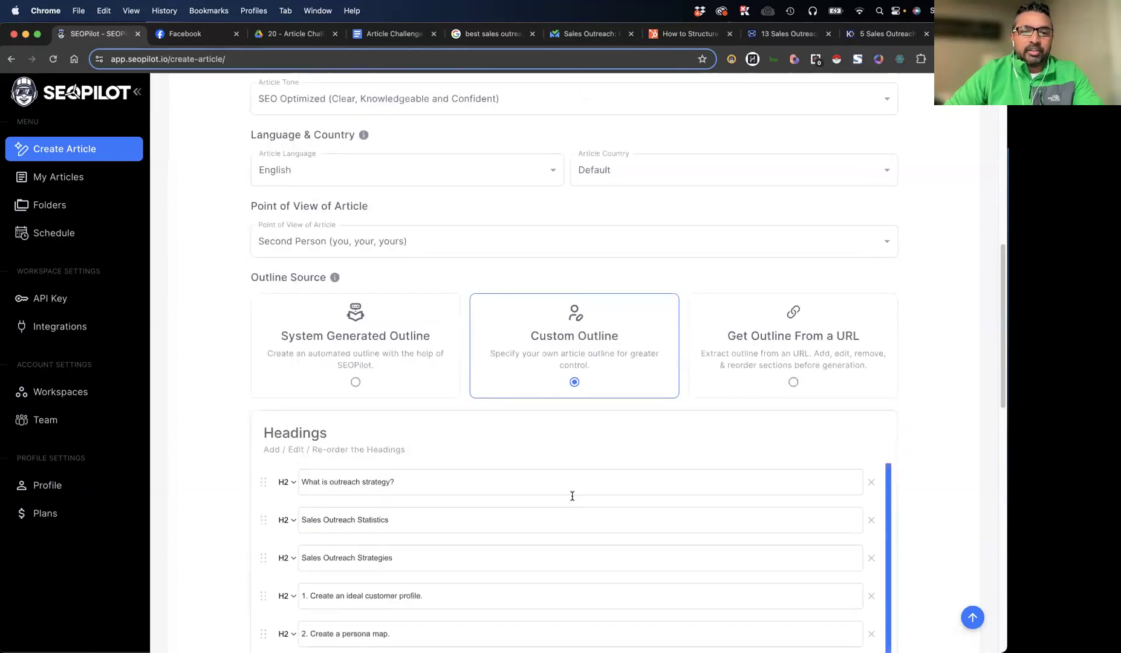
pyautogui.scroll(10, 240, 416)
pyautogui.scroll(-20, 241, 413)
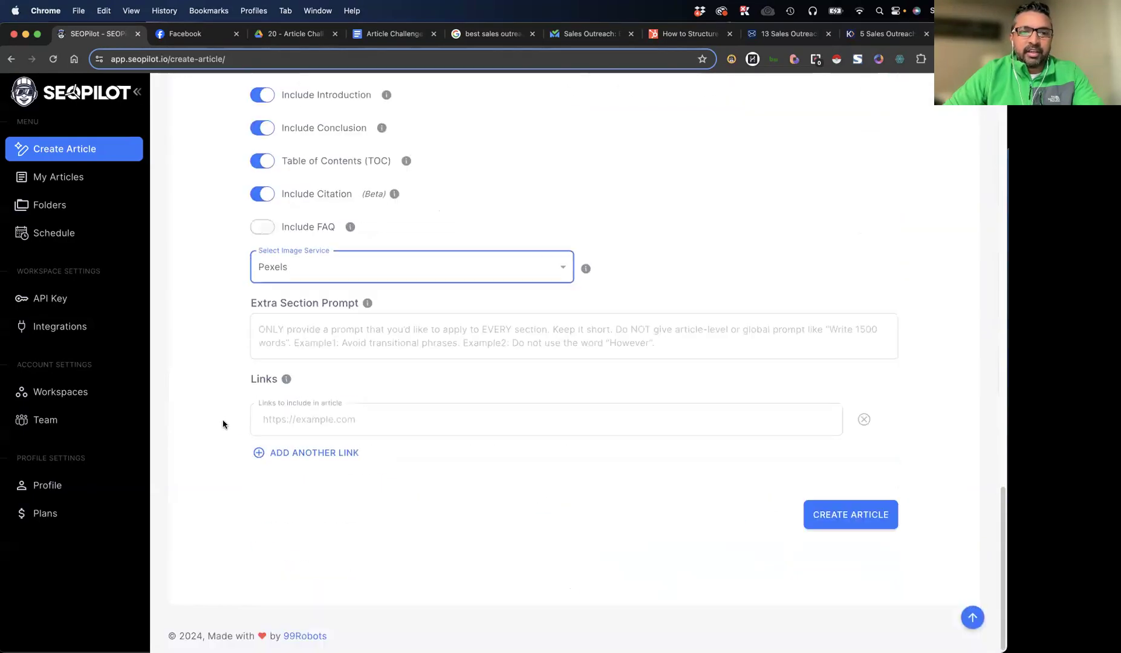
pyautogui.click(818, 521)
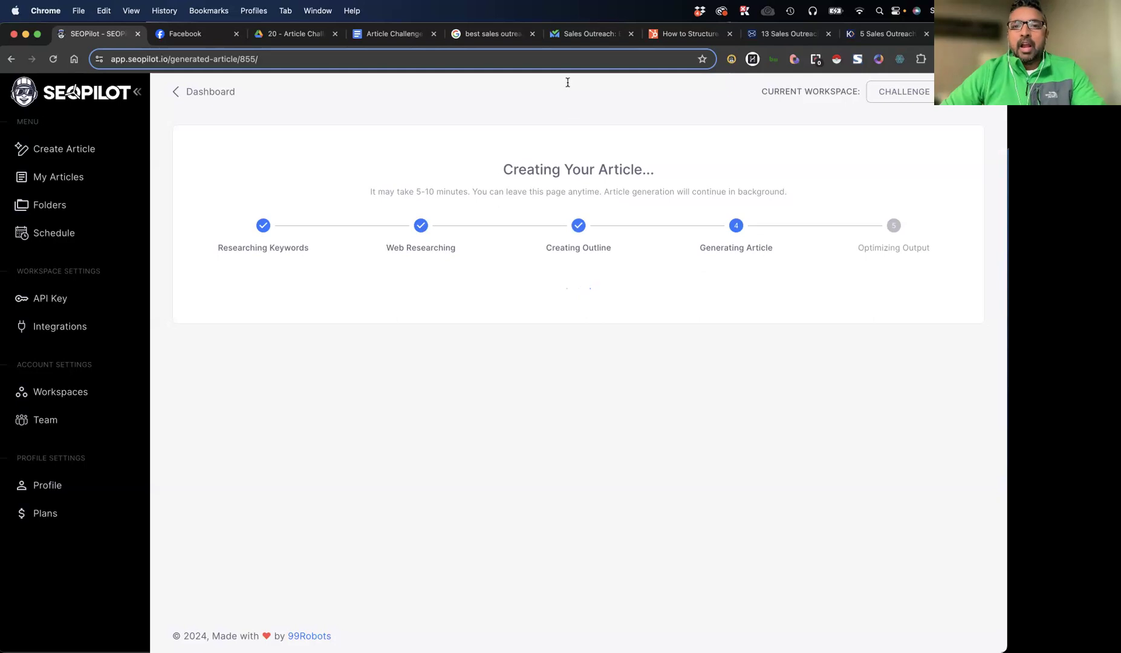
# Look over the competing SalesBlink, HubSpot and SalesBread articles and close the "5 Sales Outreach" page
pyautogui.click(575, 34)
pyautogui.scroll(15, 273, 104)
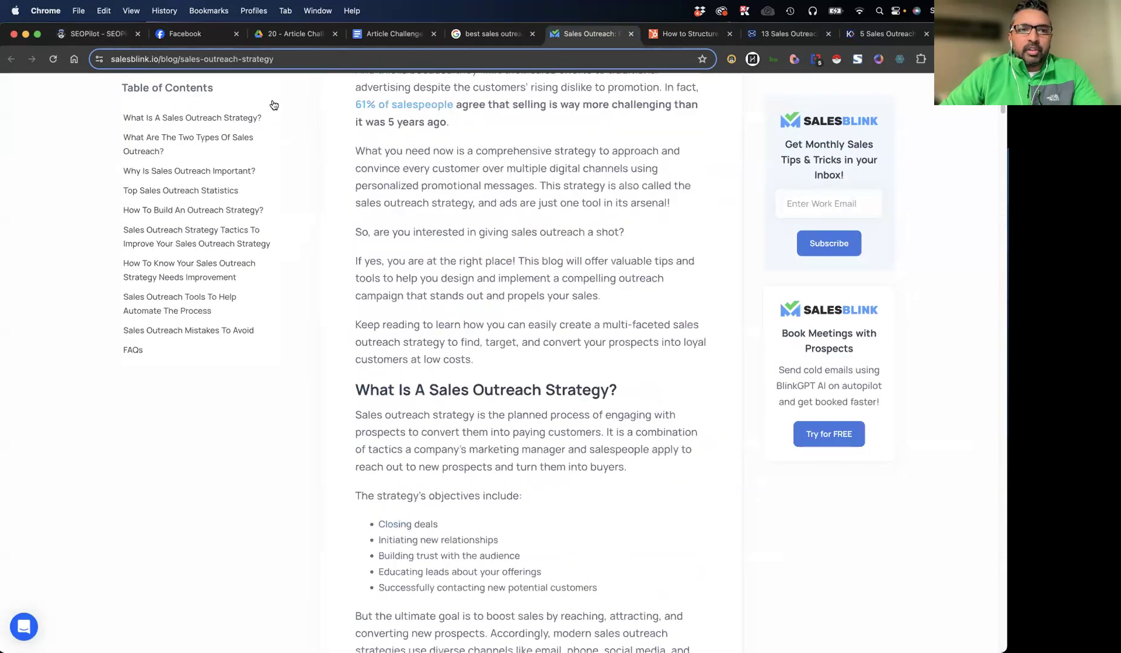
pyautogui.scroll(5, 273, 105)
pyautogui.click(688, 34)
pyautogui.press('Return')
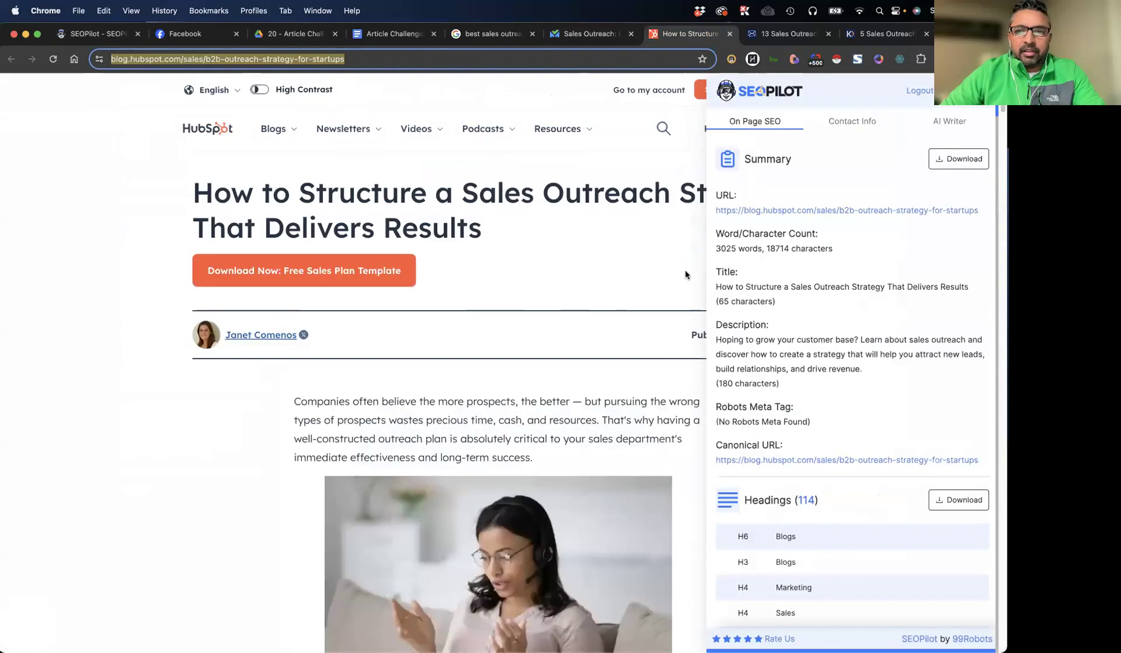
pyautogui.click(786, 34)
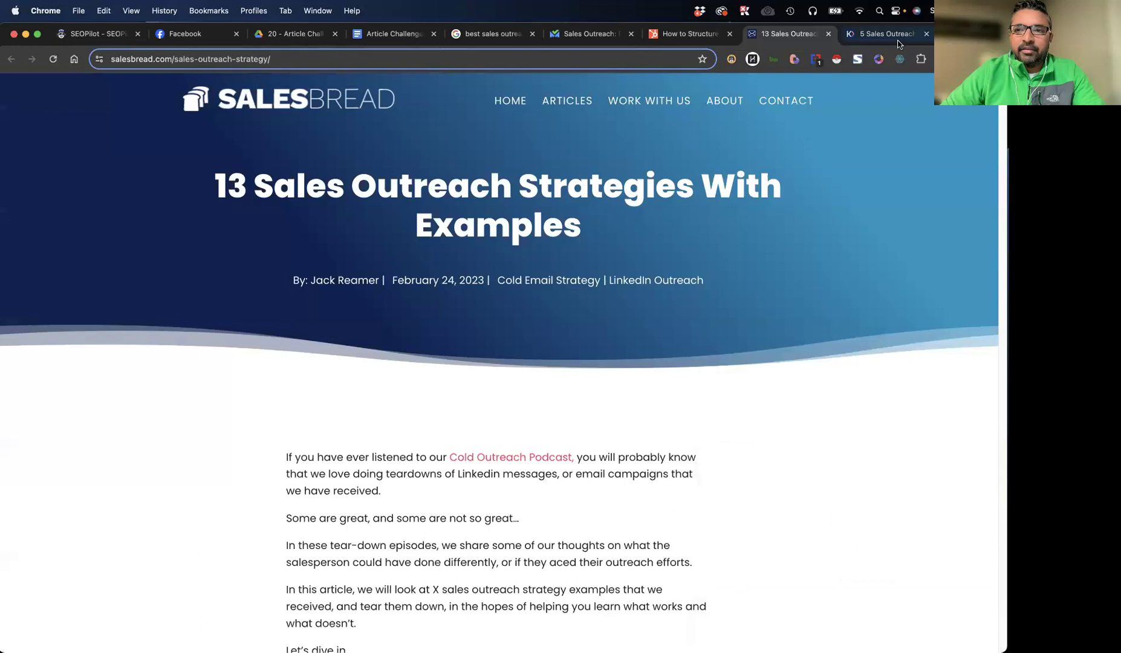
pyautogui.click(926, 34)
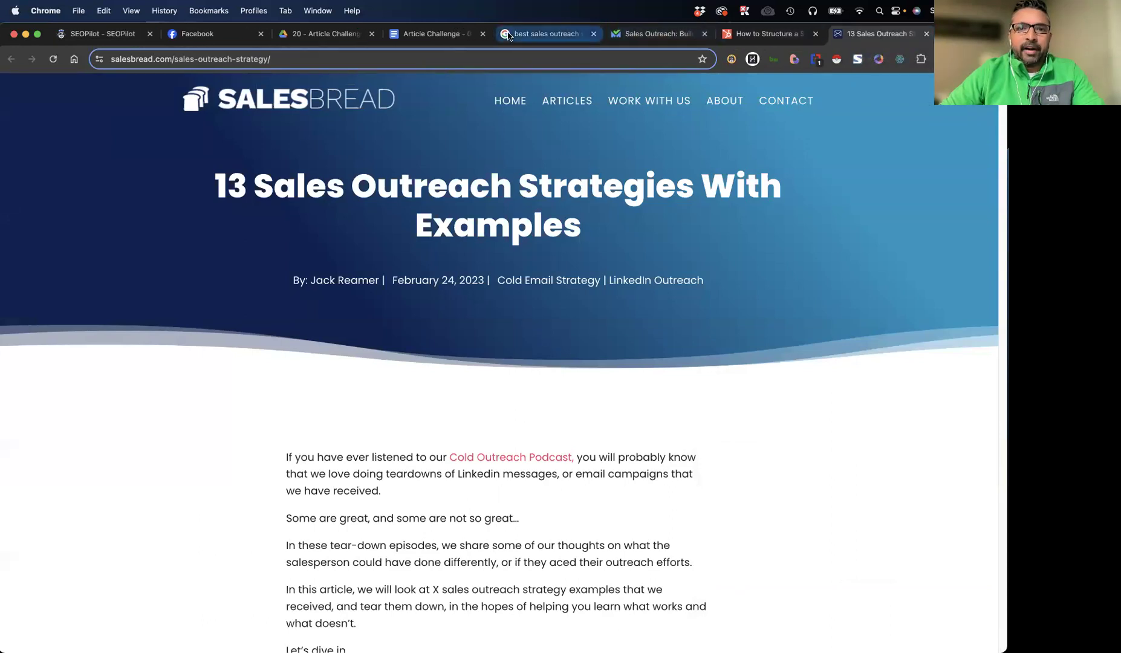
# Examine the Google results for "best sales outreach strategies", from the featured snippet down through the organic and video results
pyautogui.click(548, 34)
pyautogui.scroll(10, 163, 272)
pyautogui.scroll(5, 77, 274)
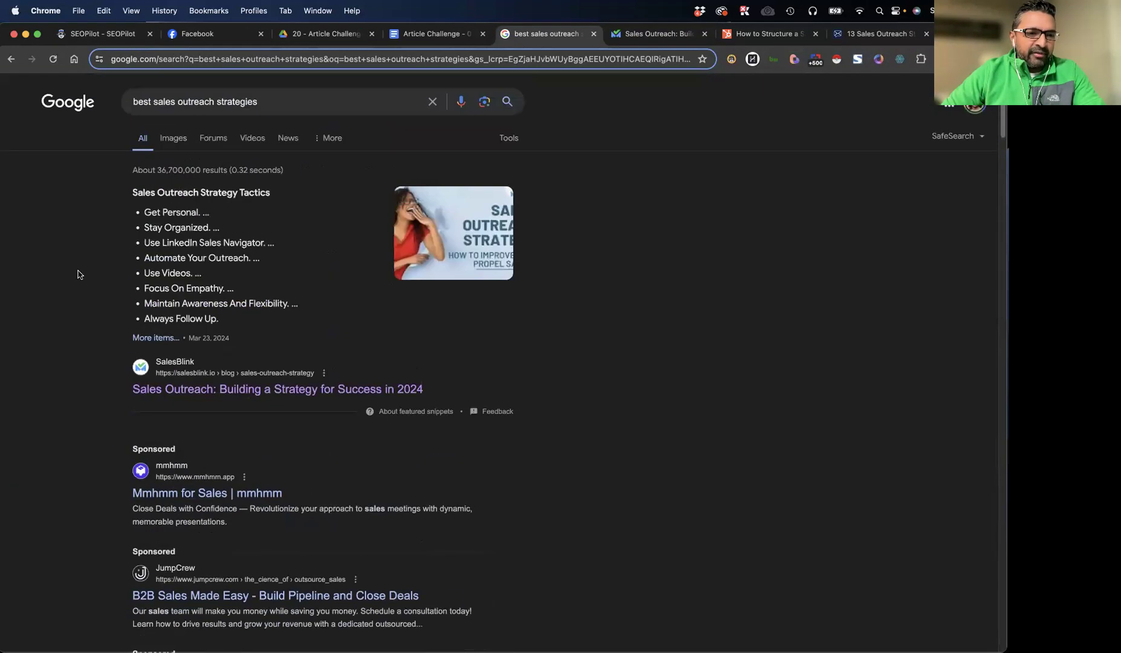
pyautogui.moveTo(72, 179); pyautogui.dragTo(459, 509)
pyautogui.scroll(-5, 460, 509)
pyautogui.click(68, 259)
pyautogui.scroll(-7, 68, 259)
pyautogui.scroll(-7, 130, 351)
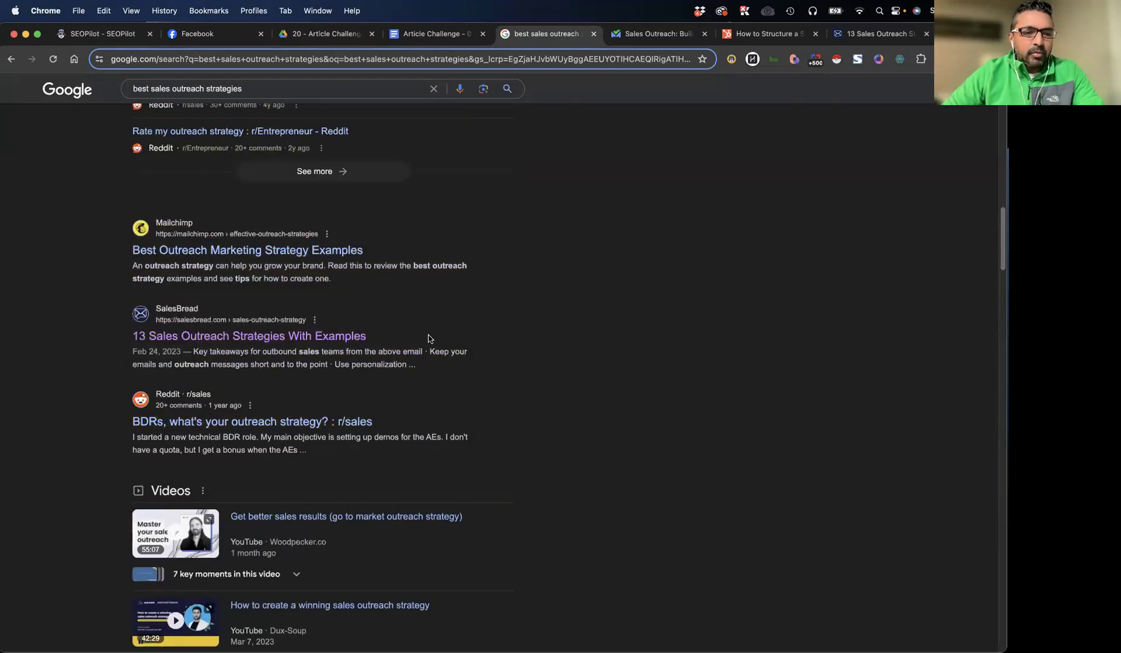
pyautogui.scroll(-8, 511, 427)
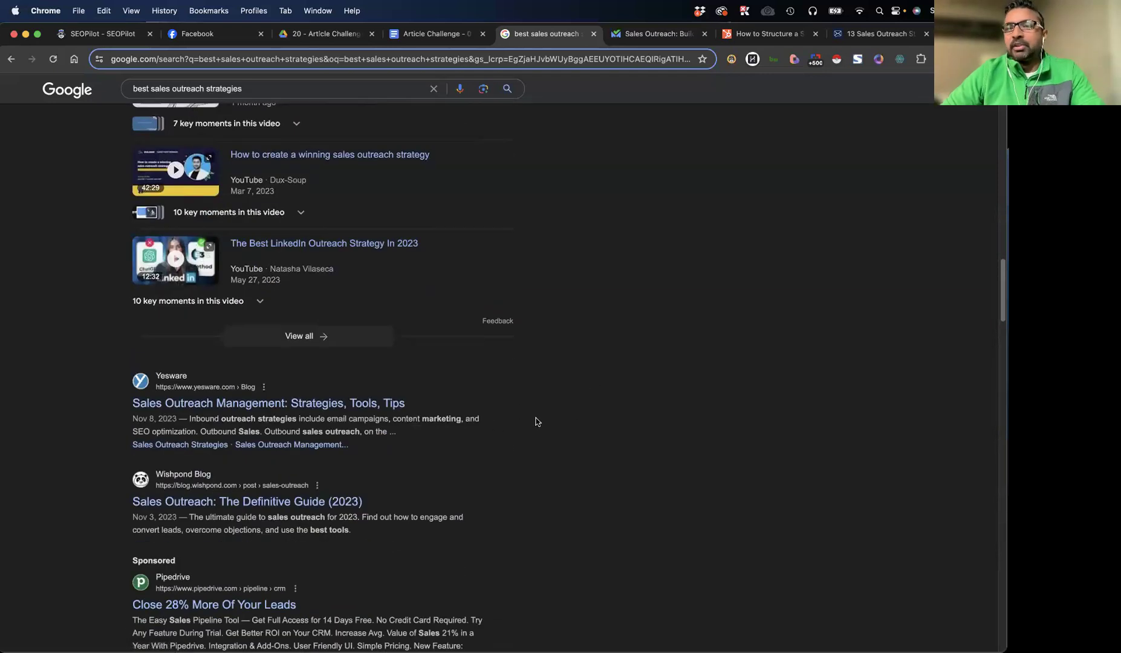
# Check the article's generation progress, review the outline headings in the TextMate notes and move that window out of the way
pyautogui.click(115, 39)
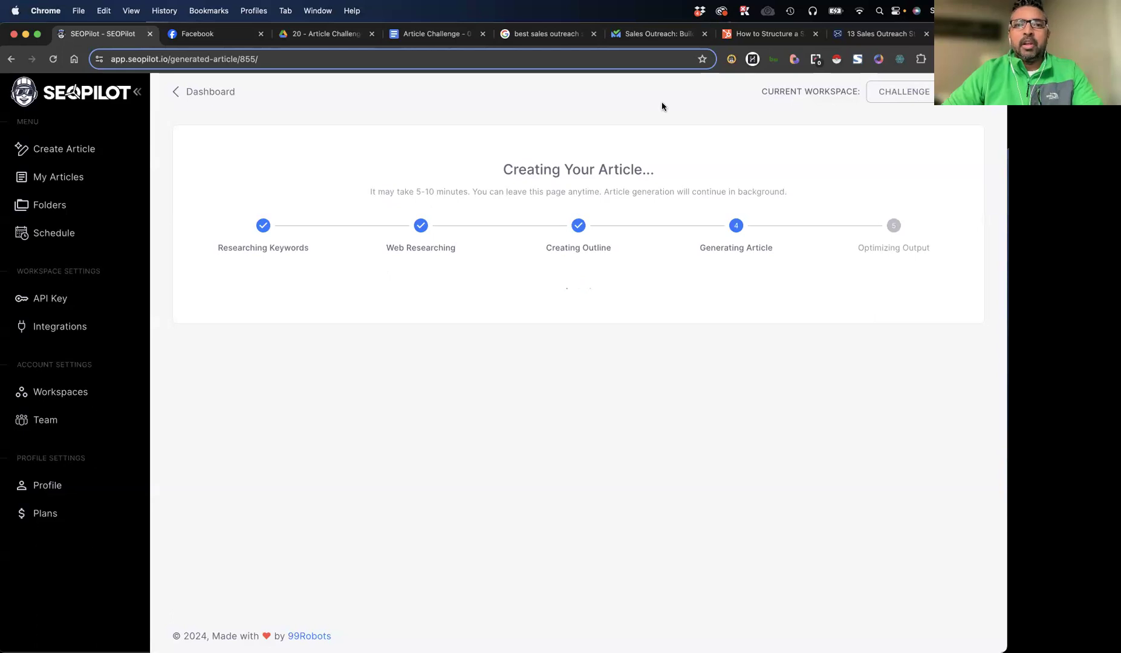
pyautogui.press('super+Tab')
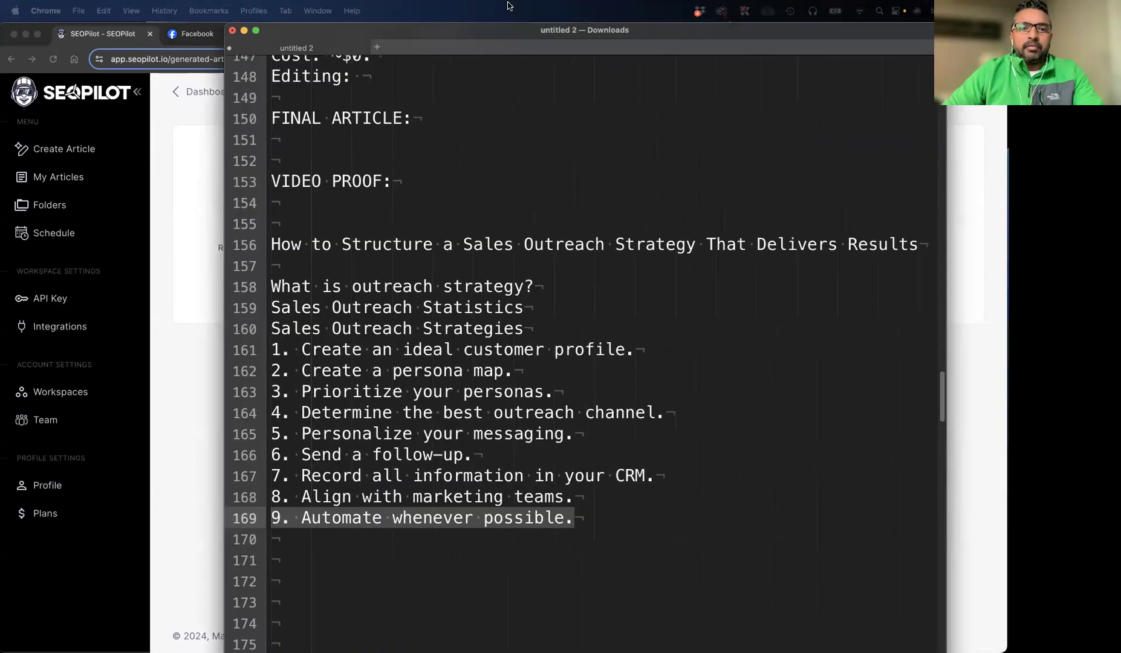
pyautogui.moveTo(341, 267); pyautogui.dragTo(584, 531)
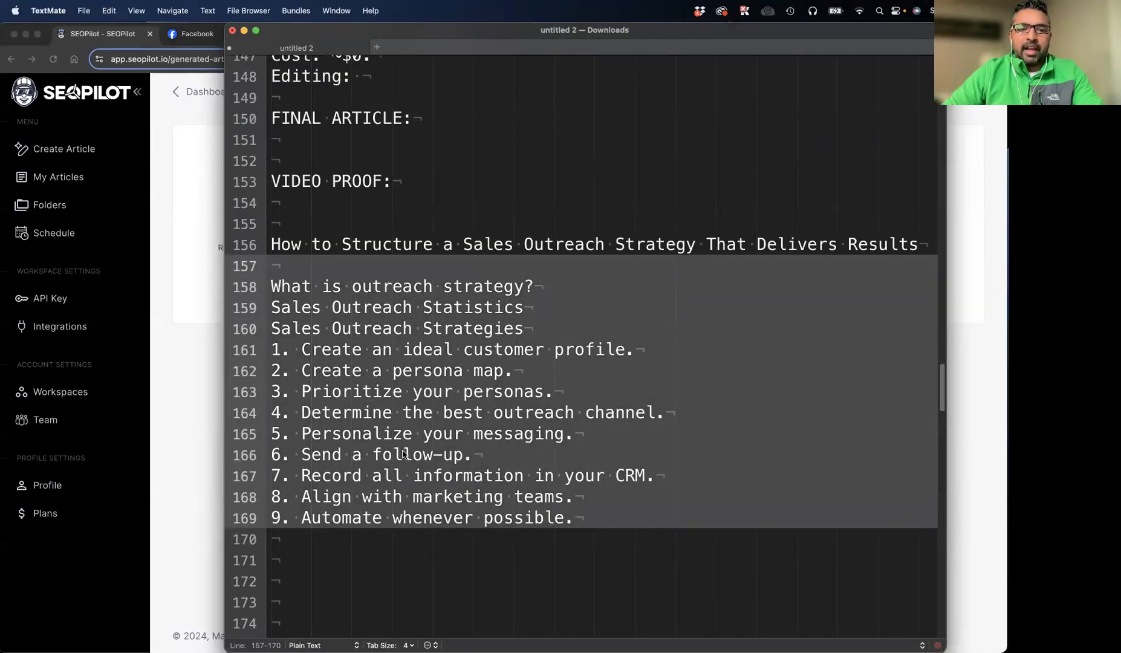
pyautogui.moveTo(553, 36); pyautogui.dragTo(1007, 36)
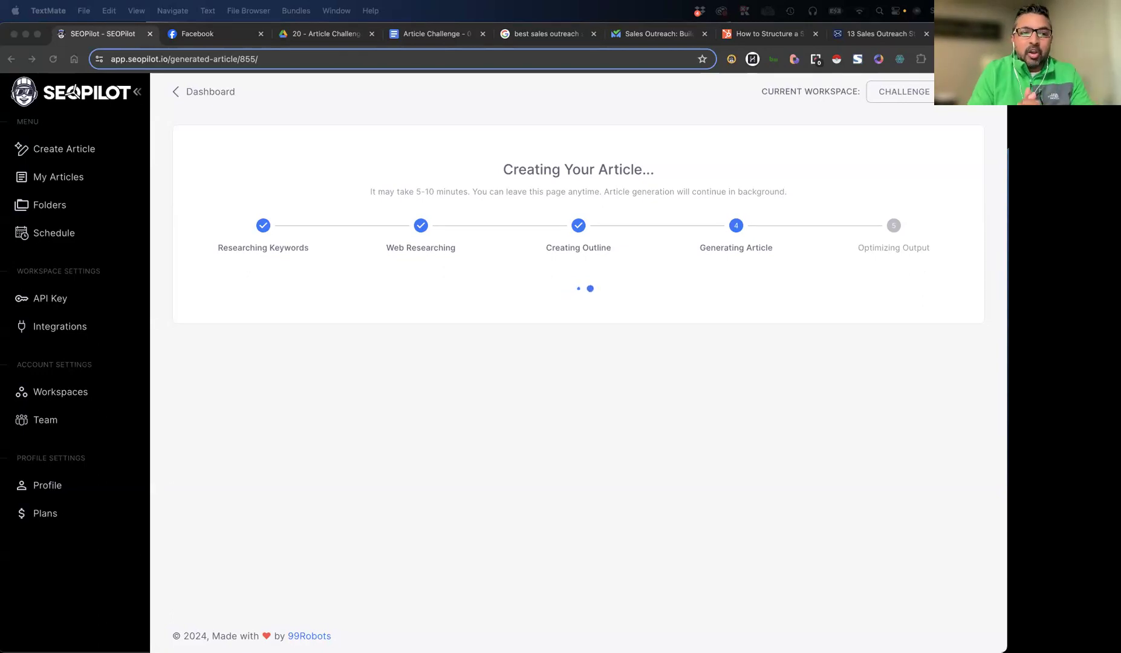
# Run the SEOPilot extension on the SalesBlink sales outreach article and examine its on-page headings
pyautogui.click(646, 35)
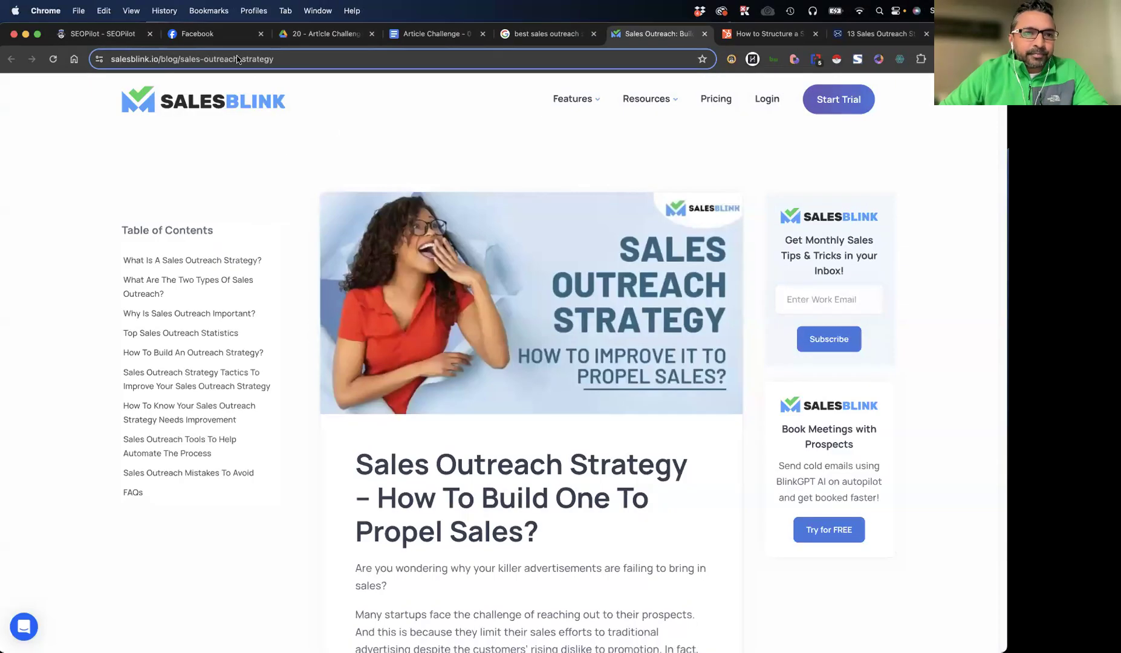
pyautogui.click(290, 60)
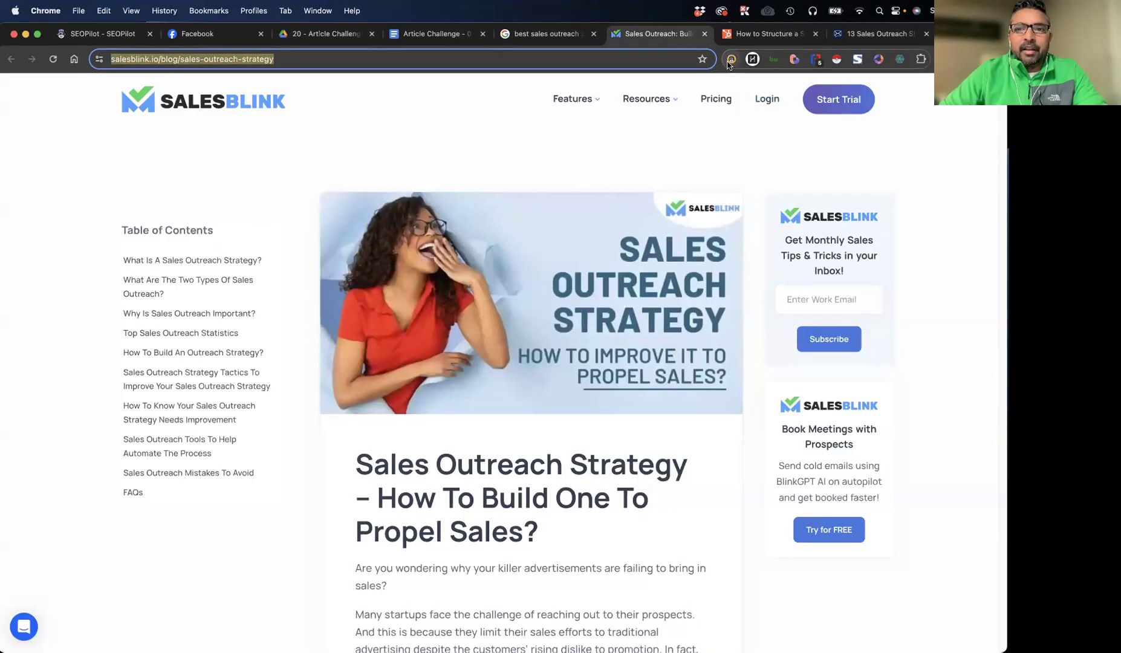
pyautogui.click(732, 59)
pyautogui.scroll(-2, 780, 368)
pyautogui.scroll(-5, 781, 368)
pyautogui.scroll(3, 779, 221)
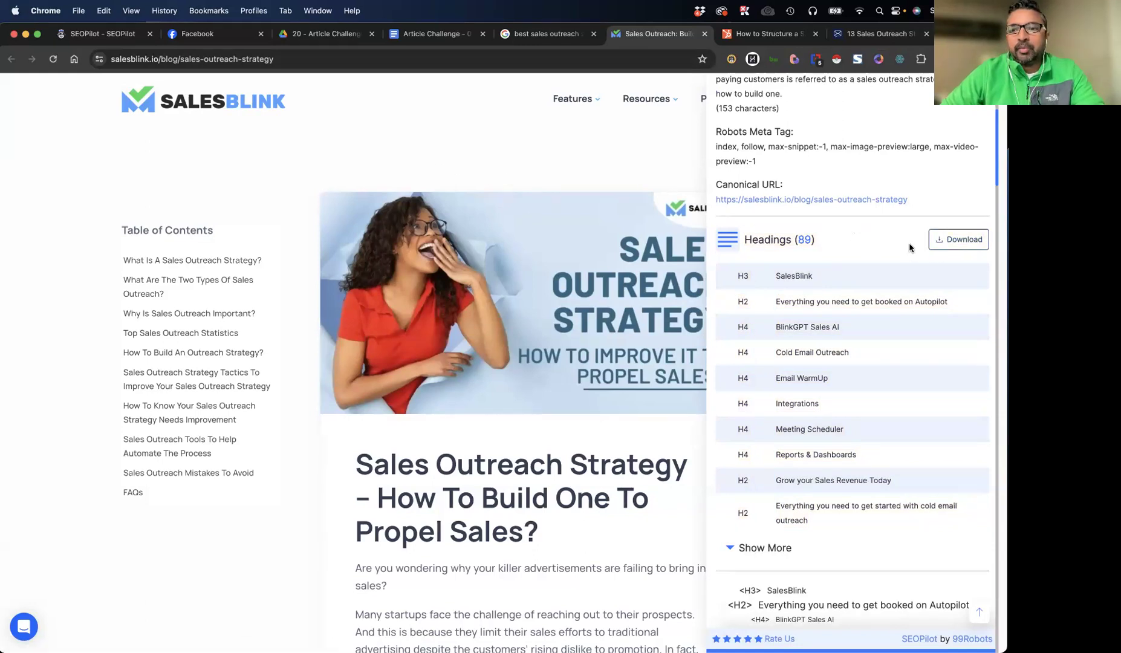
# Download the SalesBlink heading tags as a CSV, examine the article's H2 and H3 headings in Excel and close the workbook
pyautogui.click(959, 239)
pyautogui.click(859, 86)
pyautogui.scroll(-4, 219, 343)
pyautogui.moveTo(187, 348); pyautogui.dragTo(194, 538)
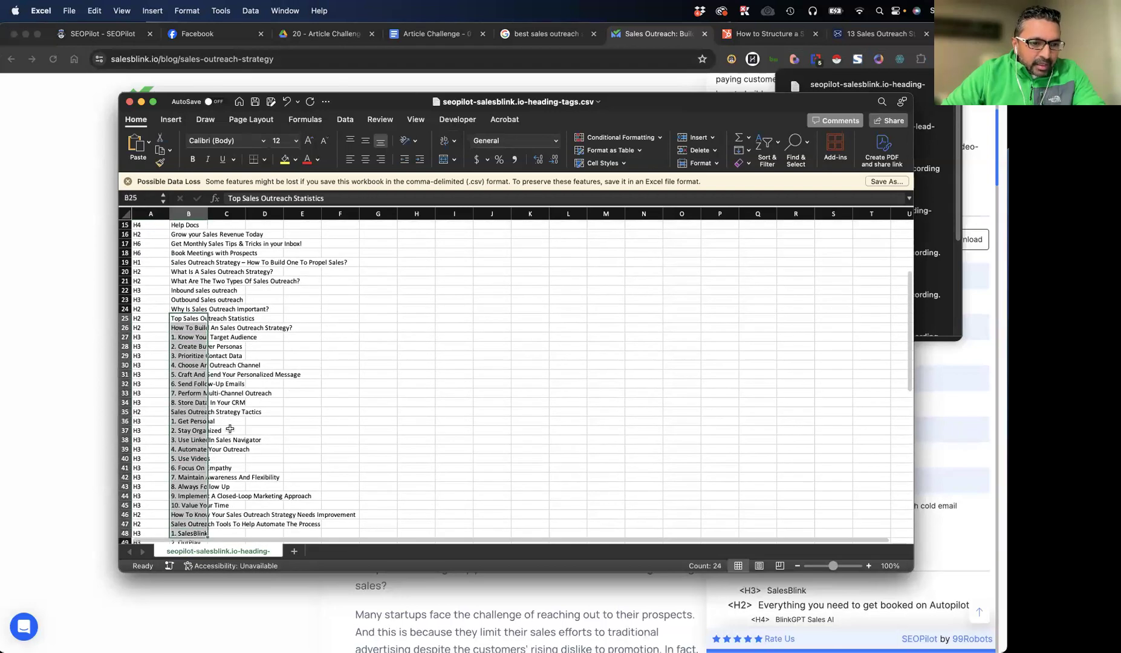
pyautogui.scroll(-1, 230, 428)
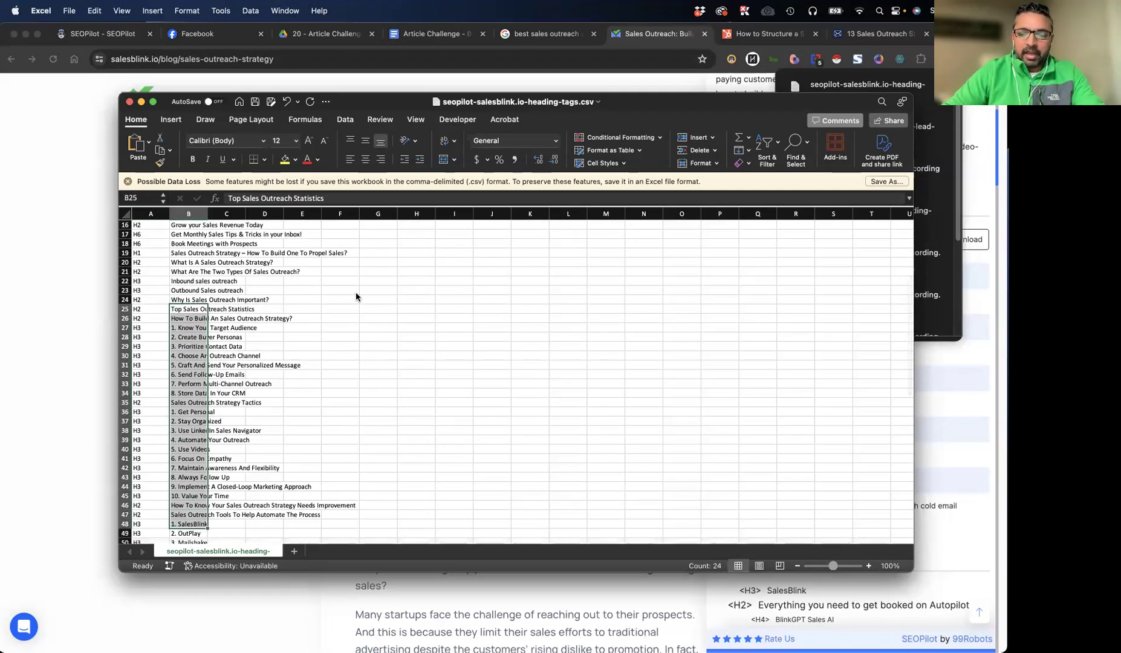
pyautogui.click(421, 291)
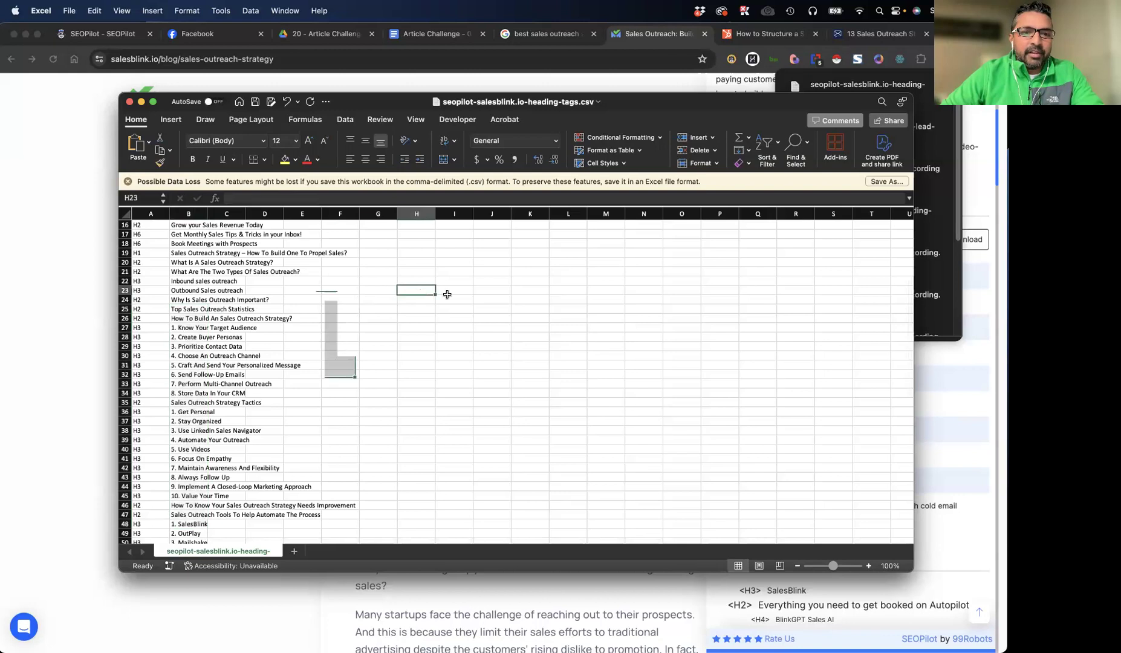
pyautogui.click(128, 102)
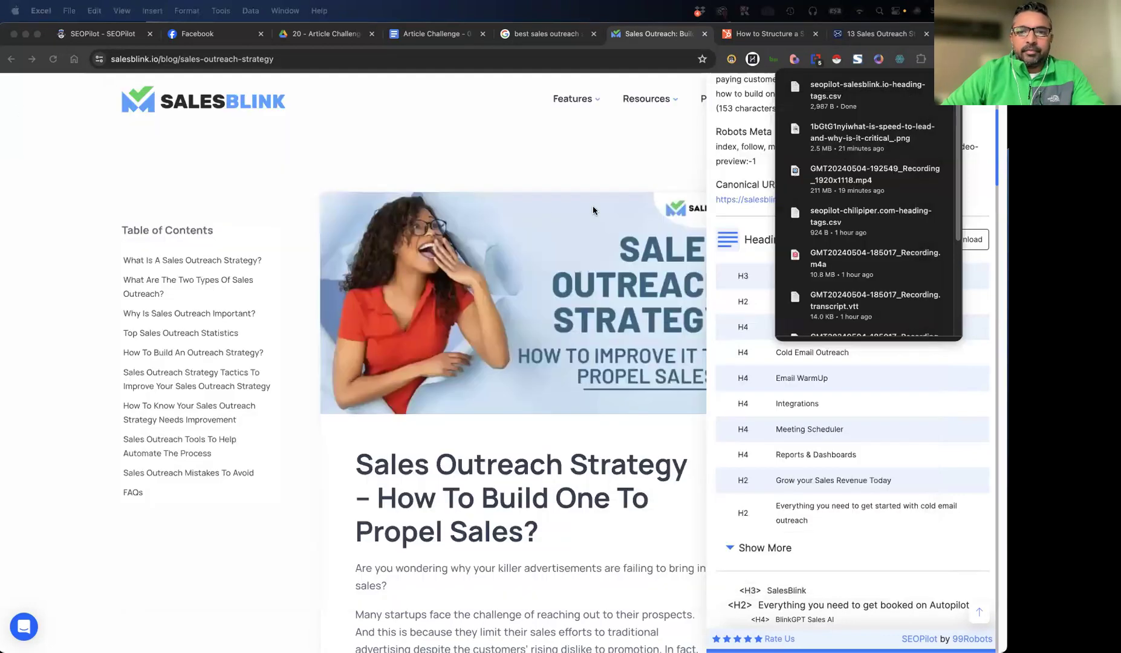
# Dismiss the downloads list, review the SalesBlink page summary in the SEOPilot extension and close its panel
pyautogui.click(657, 106)
pyautogui.scroll(5, 786, 291)
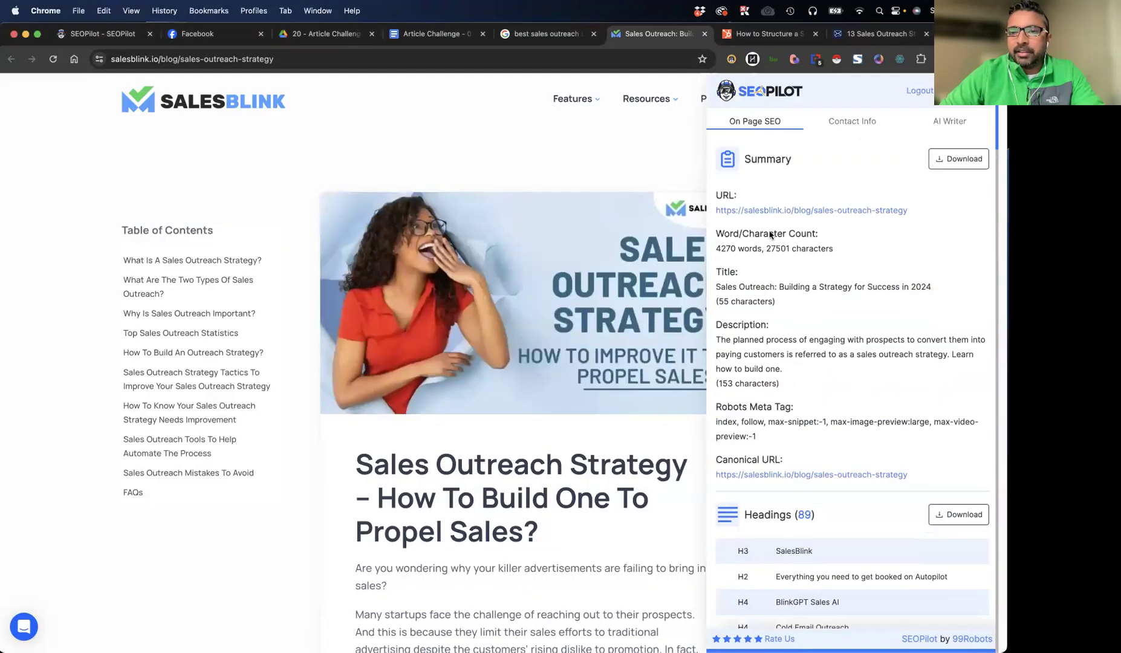
pyautogui.click(969, 96)
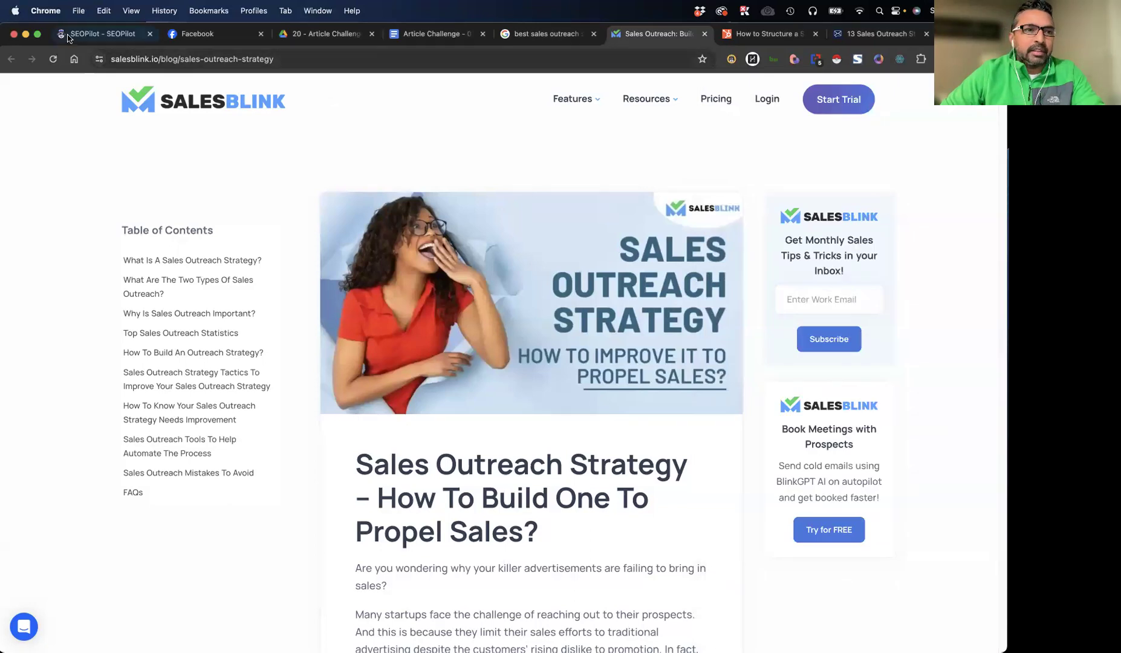
# Check the article generation page and examine the Top Sales Outreach Statistics list in the SalesBlink article
pyautogui.click(73, 33)
pyautogui.click(641, 30)
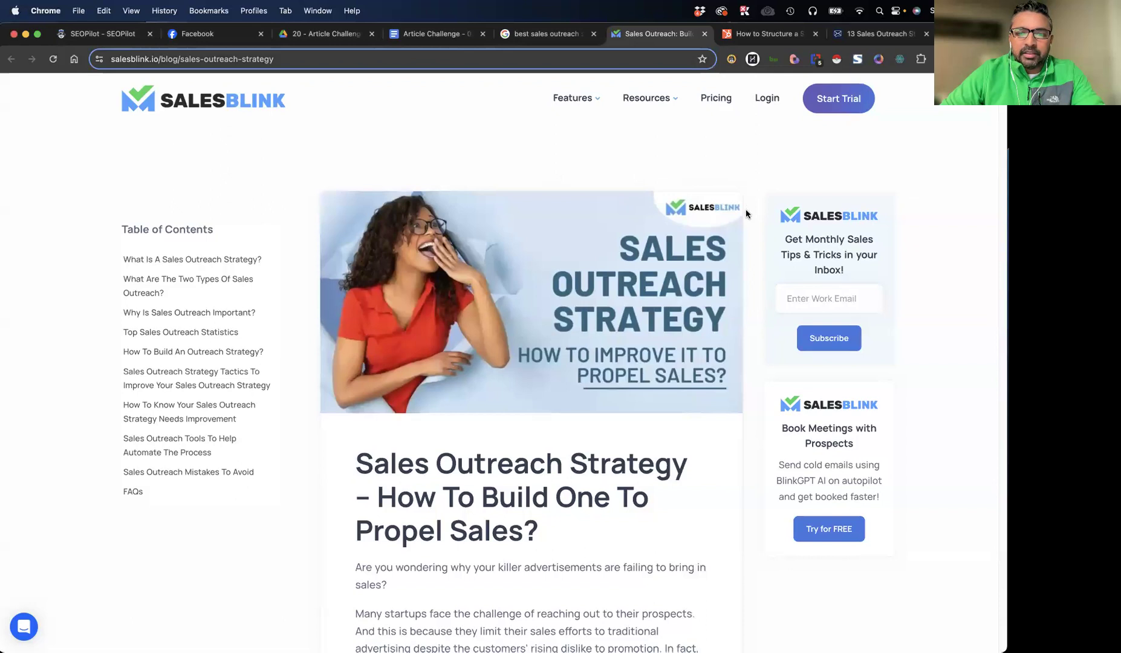
pyautogui.scroll(-15, 745, 209)
pyautogui.scroll(-3, 746, 209)
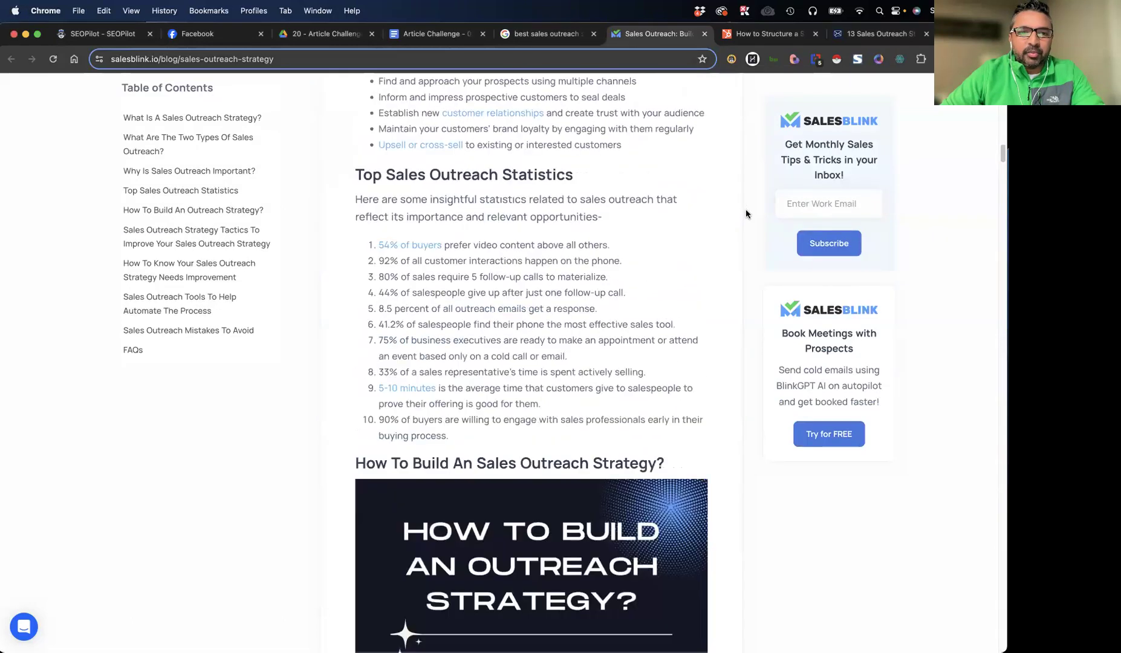
pyautogui.moveTo(449, 436); pyautogui.dragTo(380, 244)
pyautogui.click(572, 306)
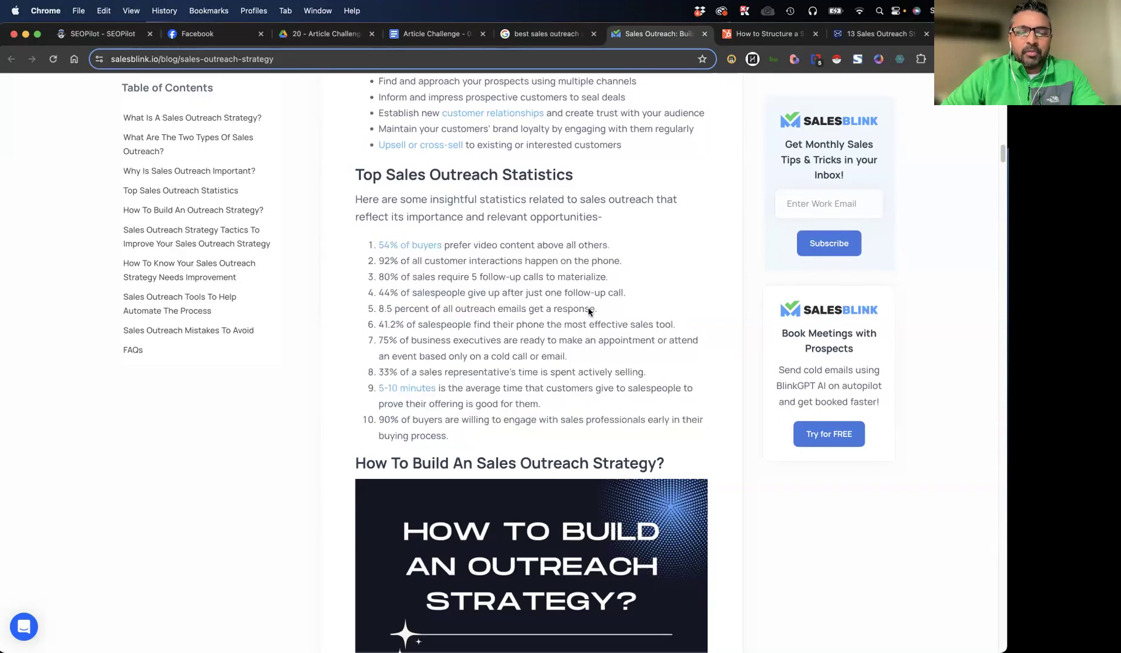
# Glance through the competing sales outreach articles and the Google results for best sales outreach strategies, and check the article generation progress
pyautogui.scroll(-10, 587, 311)
pyautogui.click(741, 38)
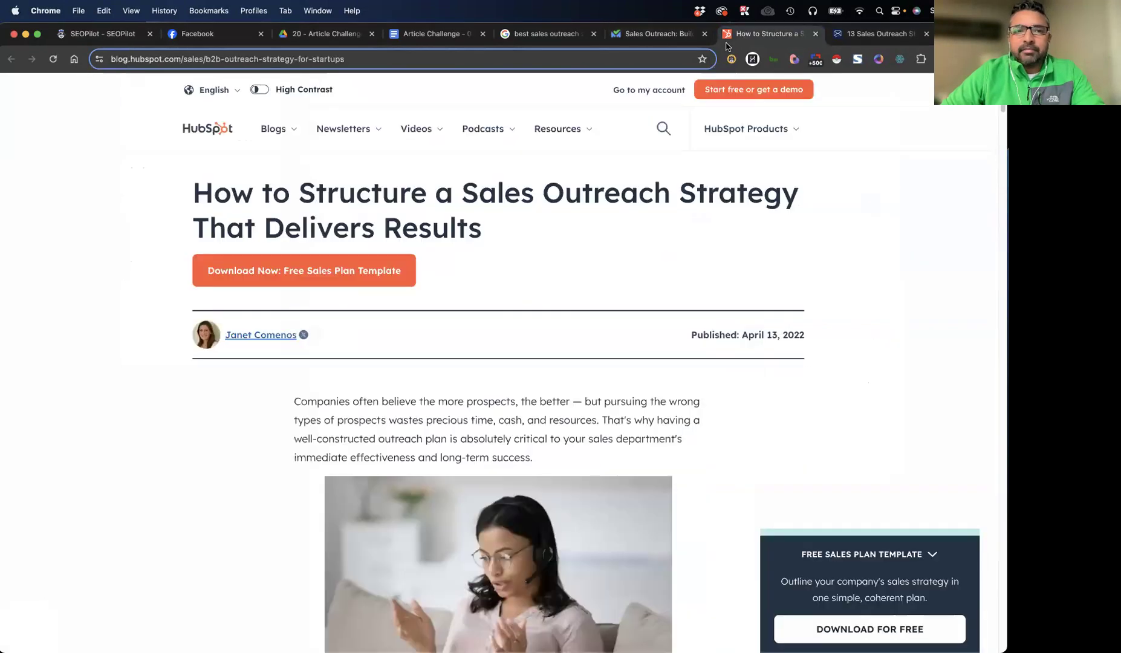
pyautogui.click(850, 39)
pyautogui.click(550, 34)
pyautogui.scroll(-10, 119, 348)
pyautogui.scroll(15, 119, 348)
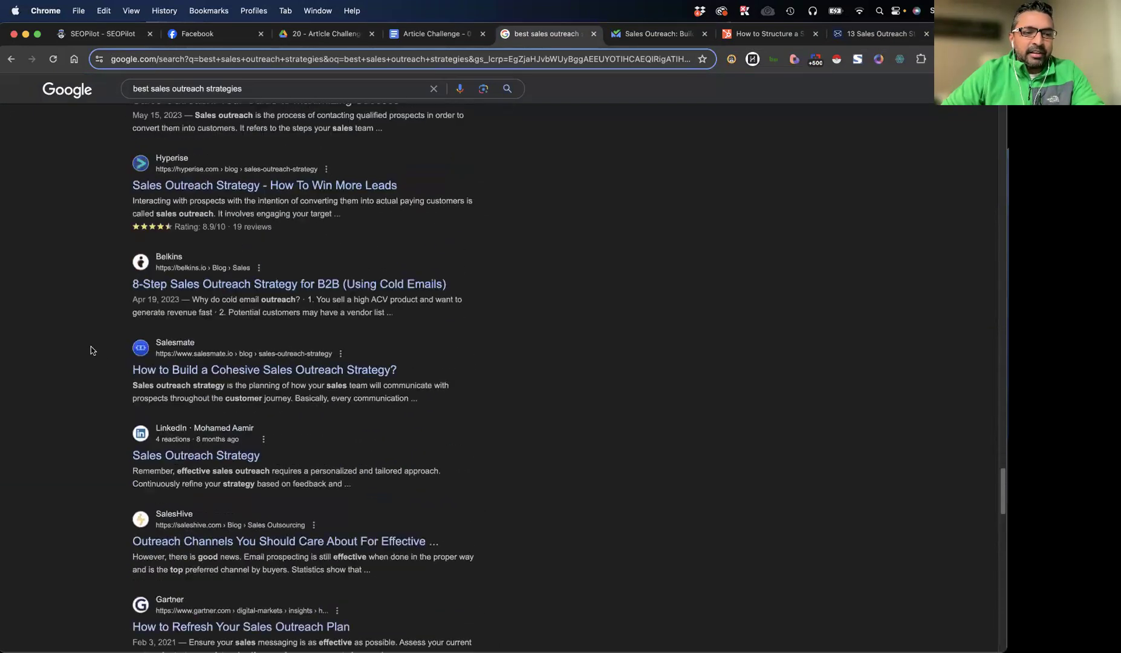
pyautogui.scroll(5, 91, 343)
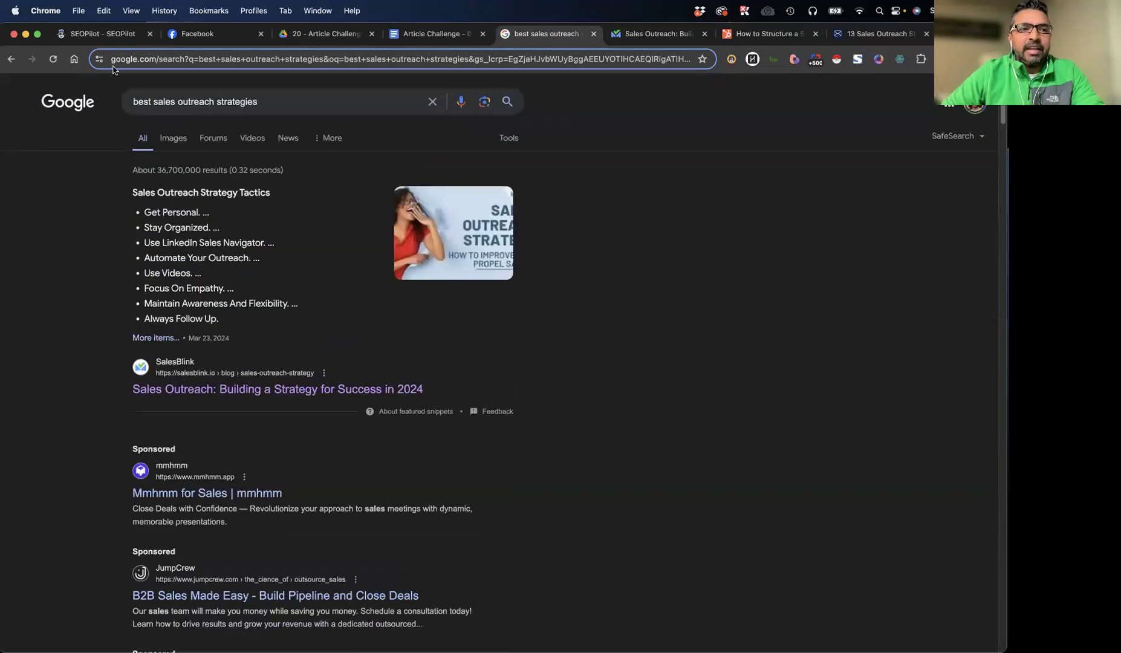
pyautogui.click(106, 36)
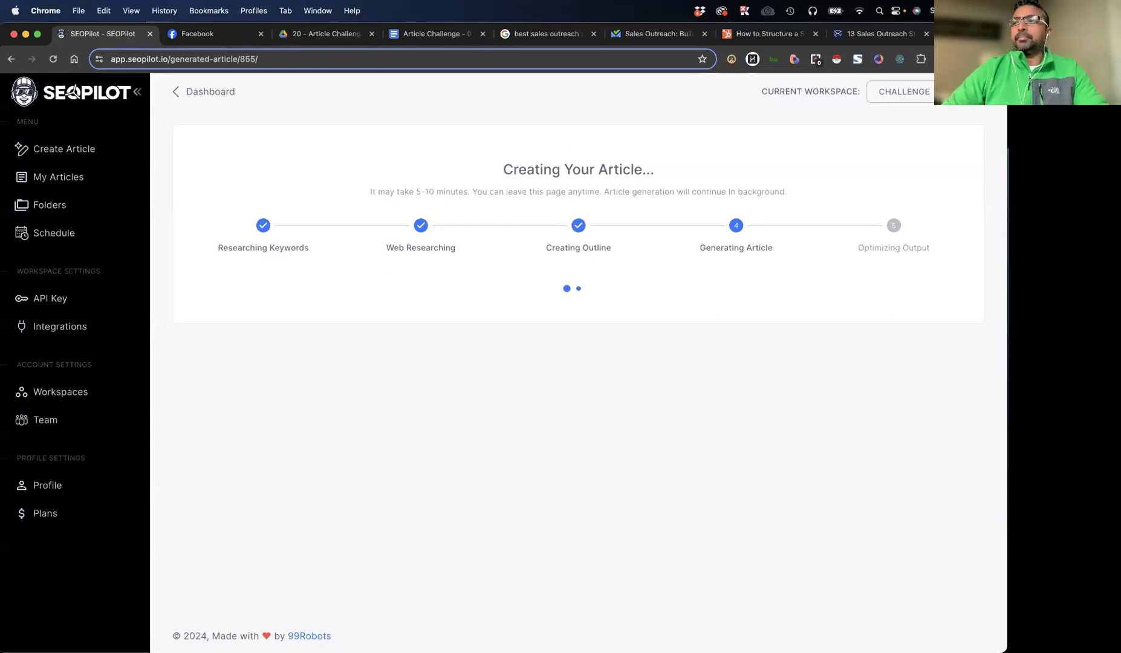
# Revisit the SalesBlink article and the other competitor pages while waiting, and return to the generated article in SEOPilot
pyautogui.click(551, 38)
pyautogui.click(664, 37)
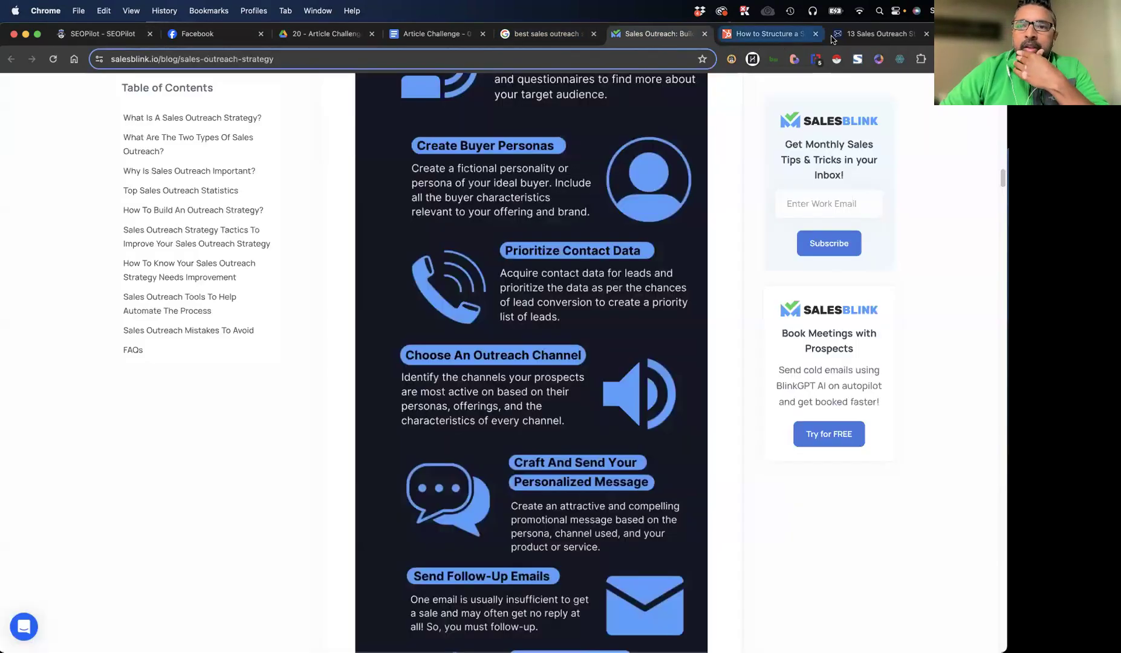
pyautogui.click(834, 35)
pyautogui.click(103, 34)
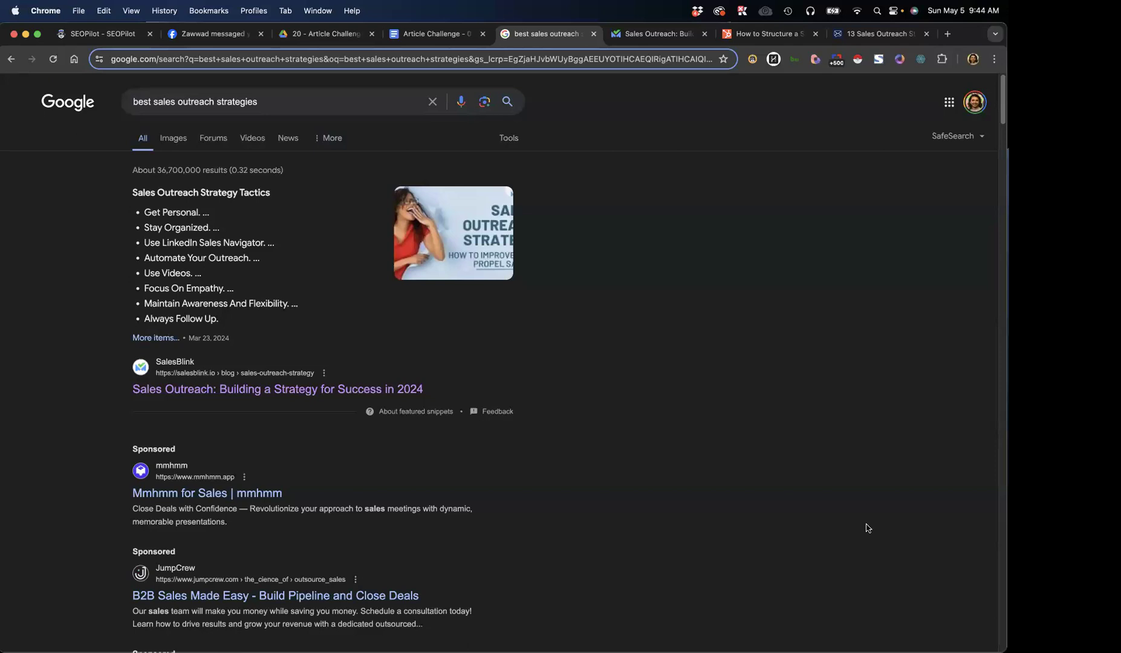
pyautogui.press('super+1')
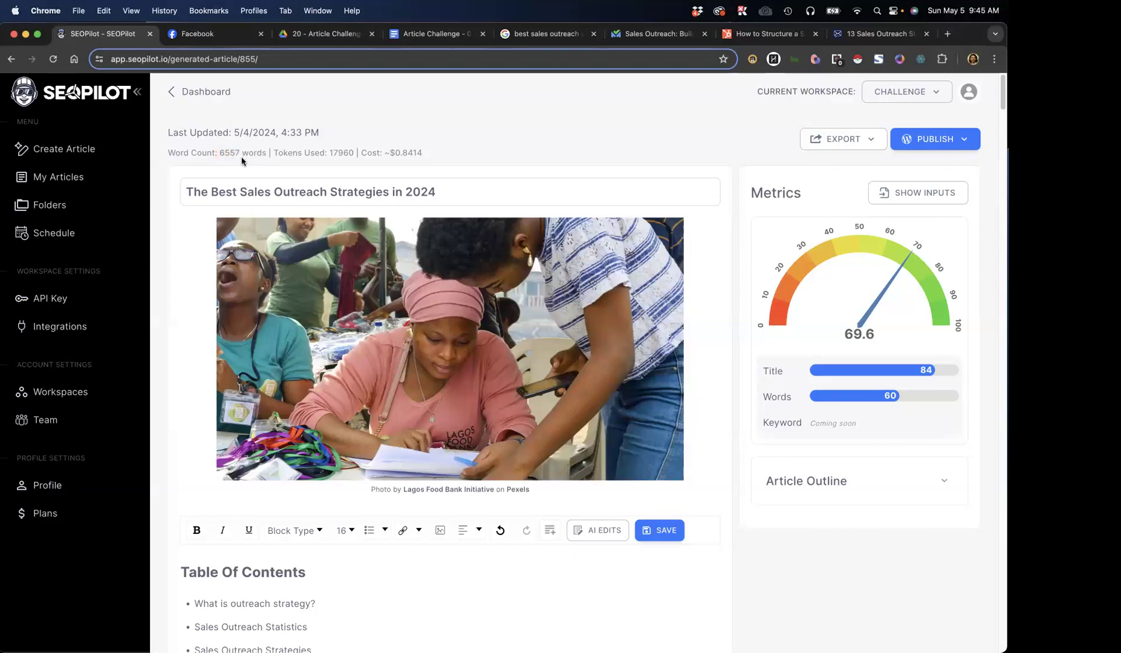
# Copy the line with the word count, tokens used and cost above the generated article
pyautogui.tripleClick(230, 155)
pyautogui.doubleClick(228, 155)
pyautogui.moveTo(167, 152)
pyautogui.mouseDown()
pyautogui.moveTo(444, 159)
pyautogui.moveTo(167, 155)
pyautogui.mouseUp()
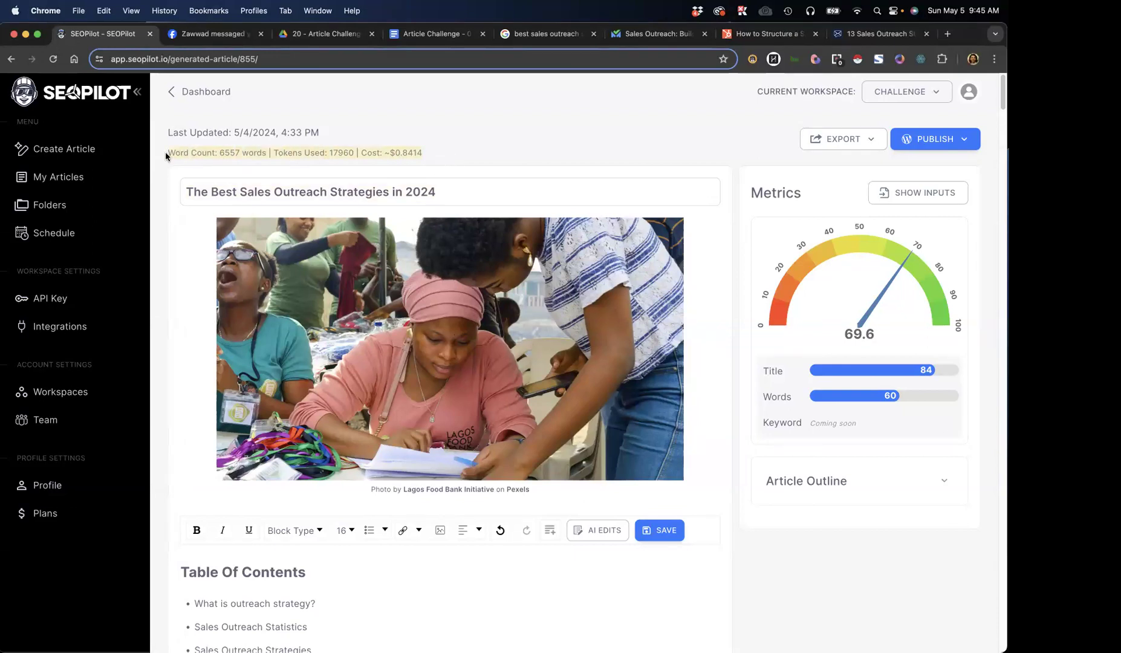
pyautogui.press('super+c')
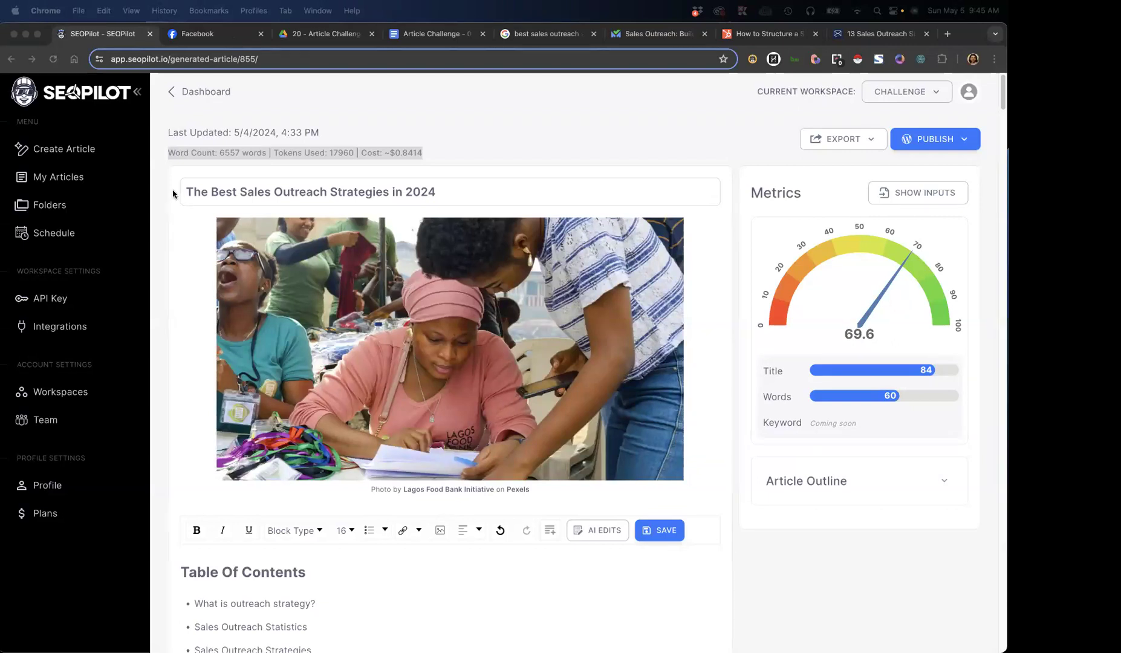
pyautogui.click(163, 142)
pyautogui.click(164, 151)
# Review the generated article's word count, quality metrics and table of contents
pyautogui.scroll(-5, 169, 333)
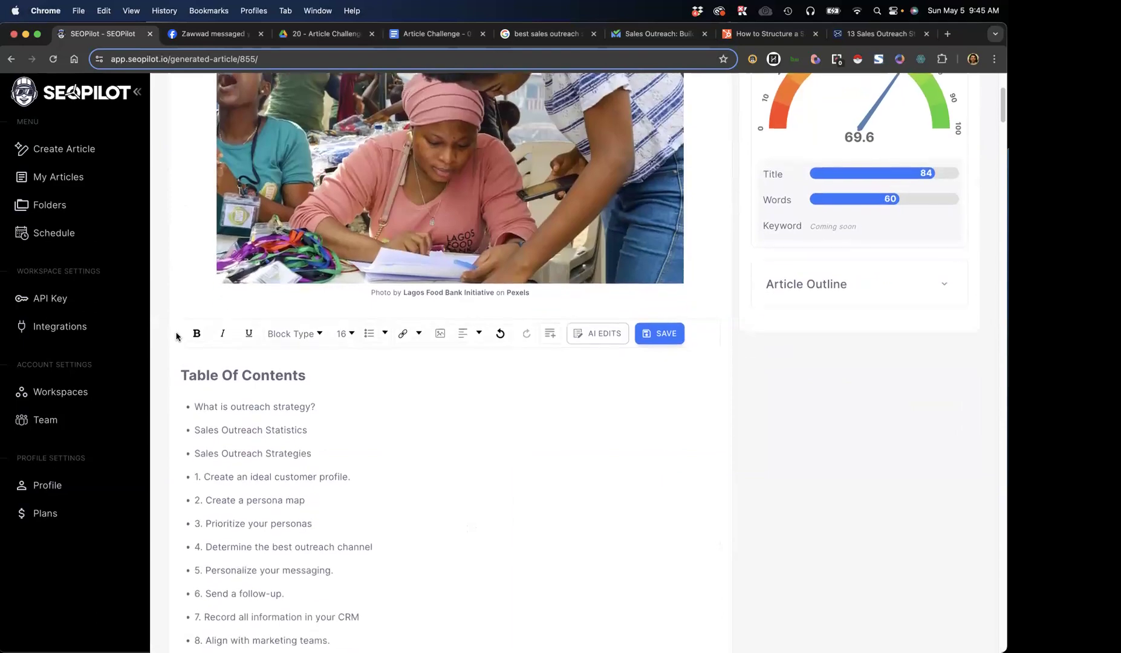
pyautogui.click(362, 522)
pyautogui.scroll(5, 361, 523)
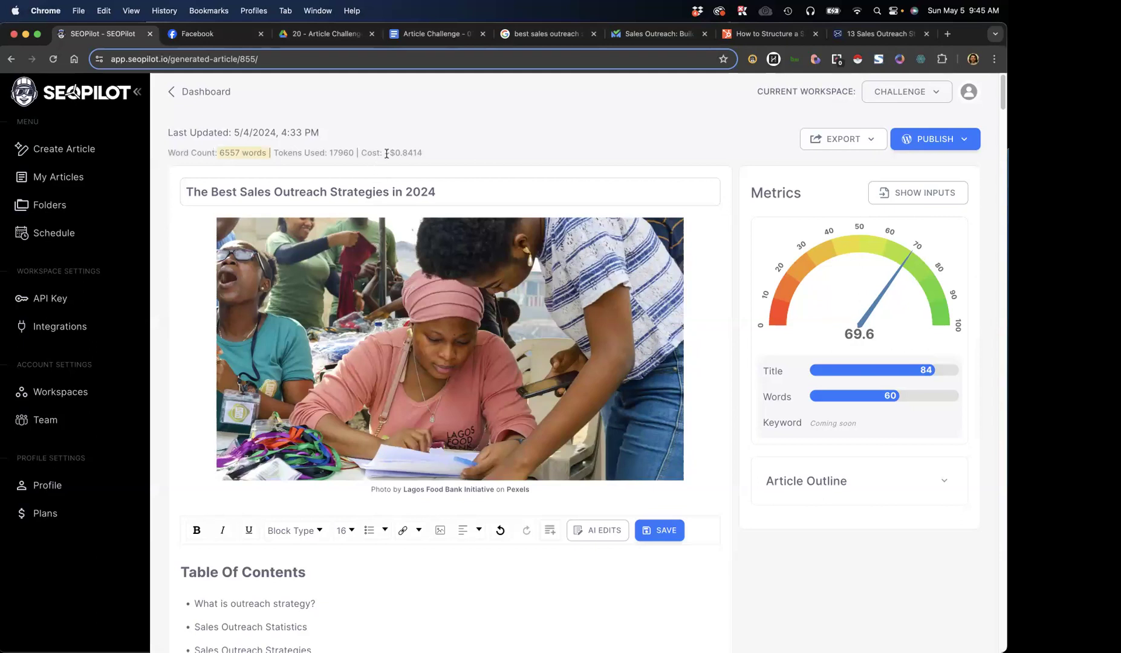
pyautogui.scroll(-3, 739, 239)
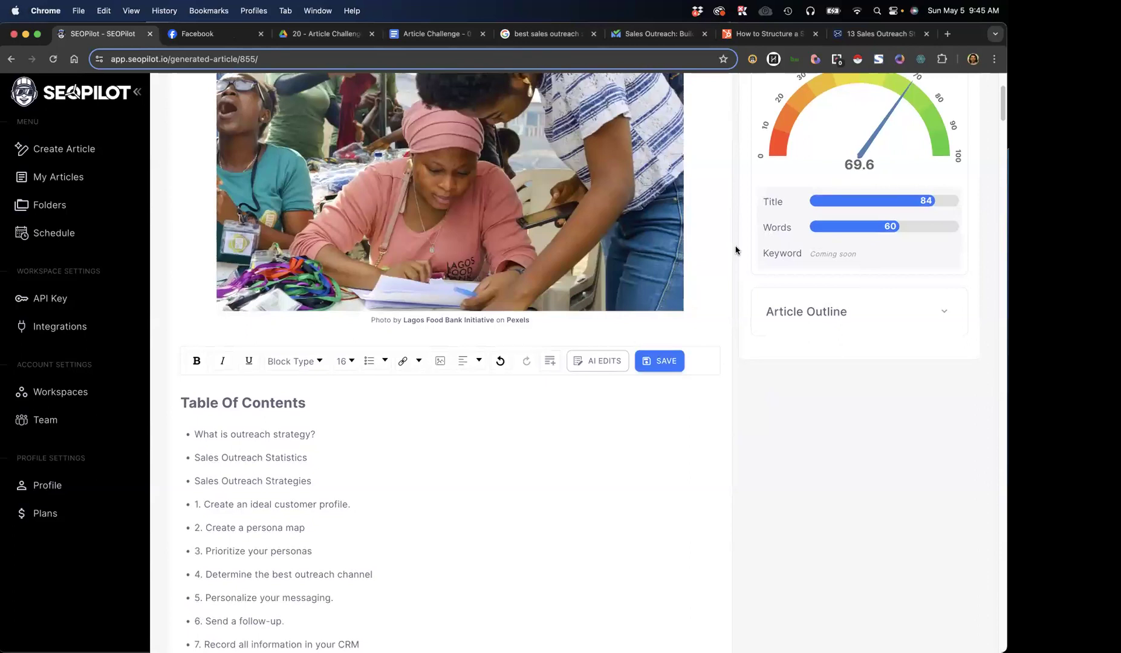
pyautogui.scroll(3, 736, 249)
pyautogui.scroll(-7, 736, 251)
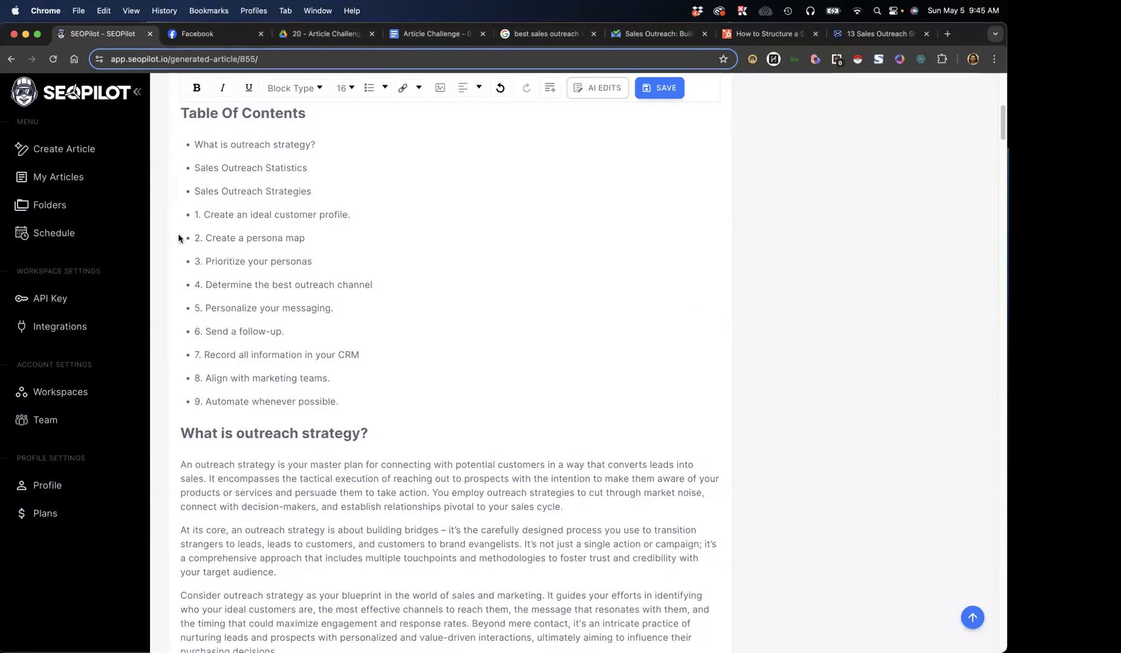
# Read the "What is outreach strategy?" section of the generated article and check its paragraphs
pyautogui.scroll(-3, 176, 266)
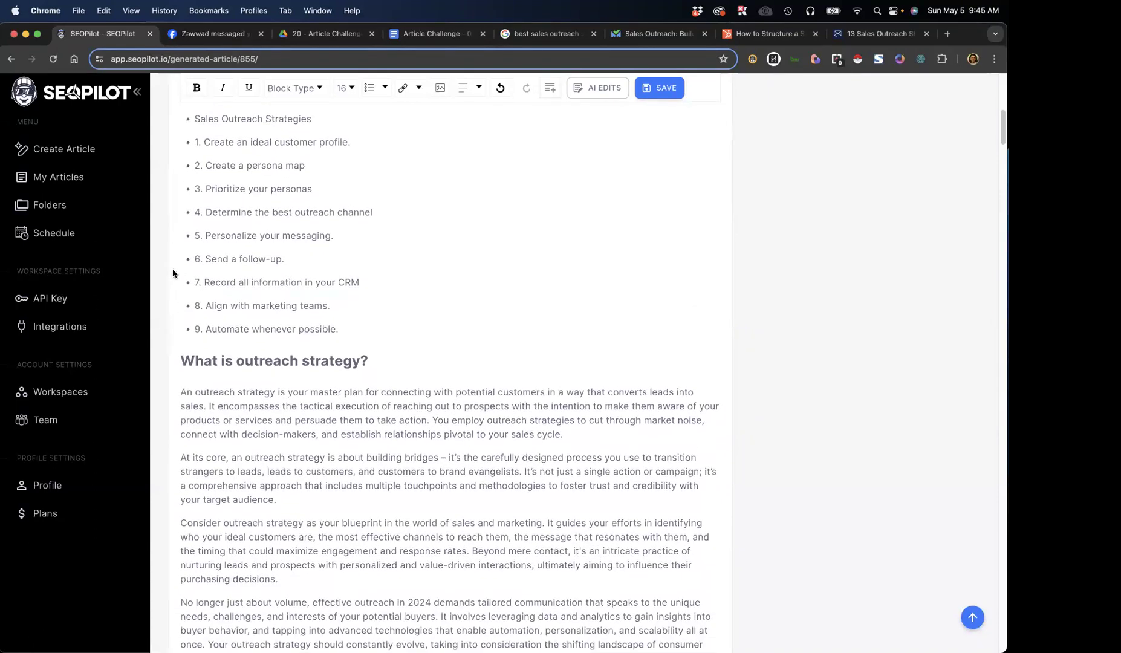
pyautogui.scroll(-8, 173, 272)
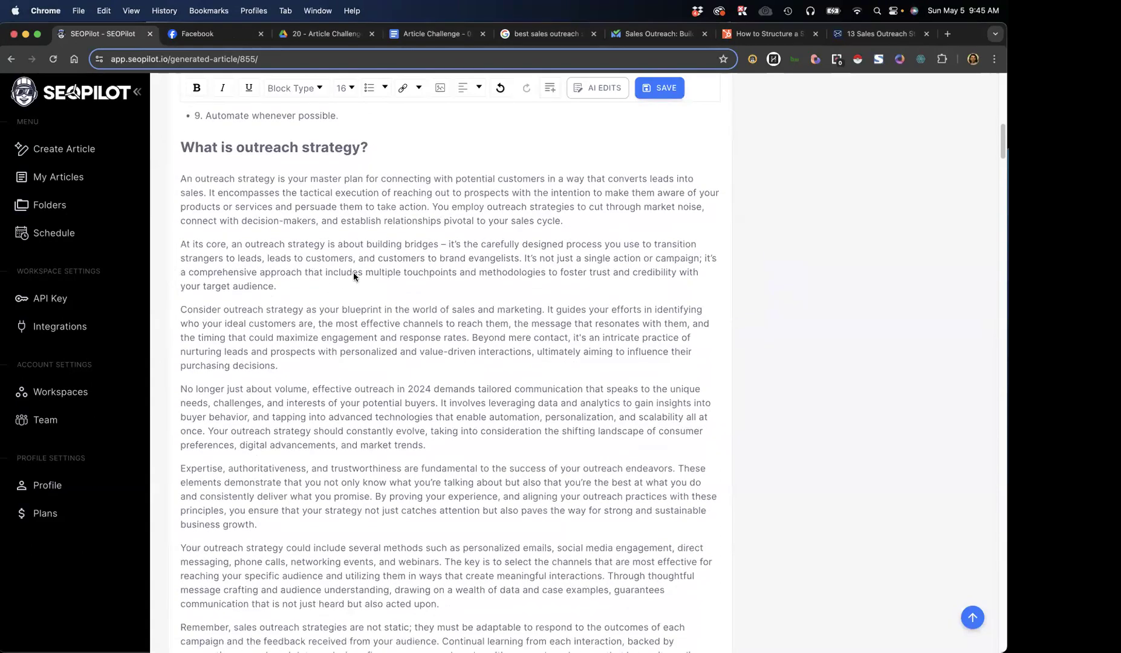
pyautogui.scroll(-3, 343, 270)
pyautogui.scroll(-3, 387, 363)
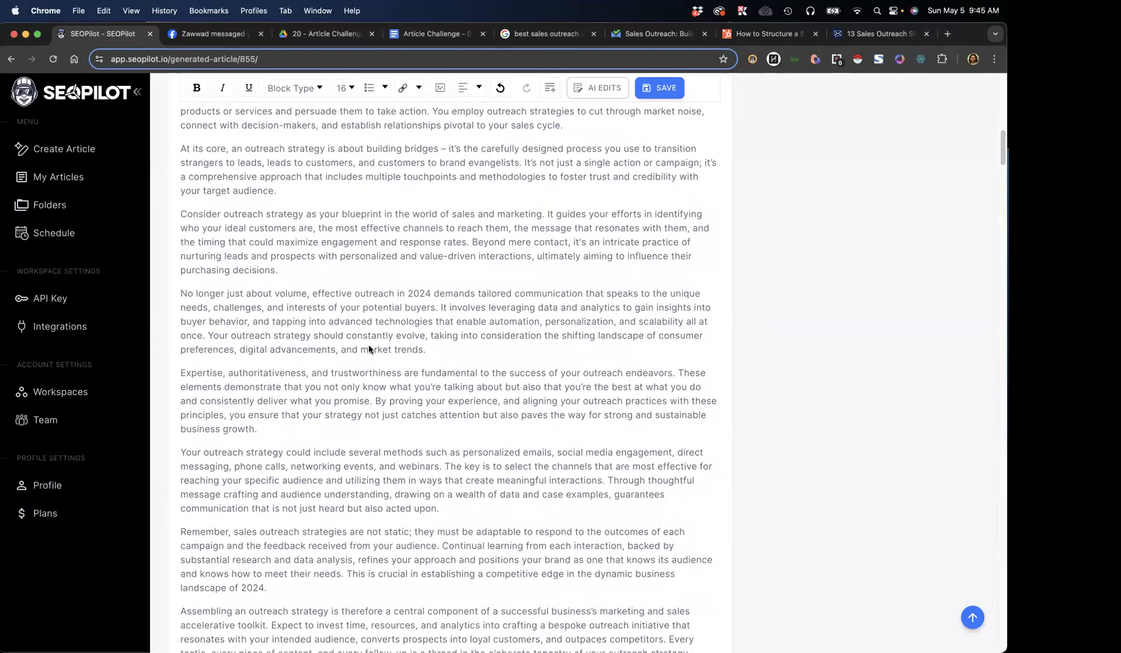
pyautogui.scroll(-2, 306, 390)
pyautogui.scroll(-1, 306, 393)
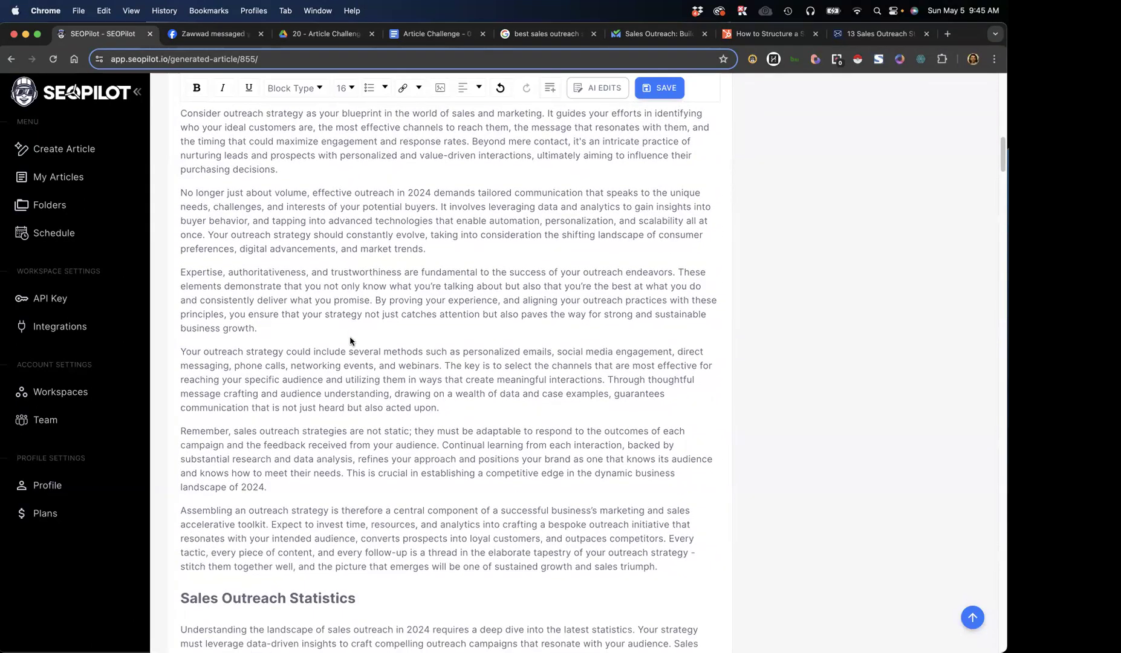
pyautogui.tripleClick(315, 387)
pyautogui.tripleClick(285, 301)
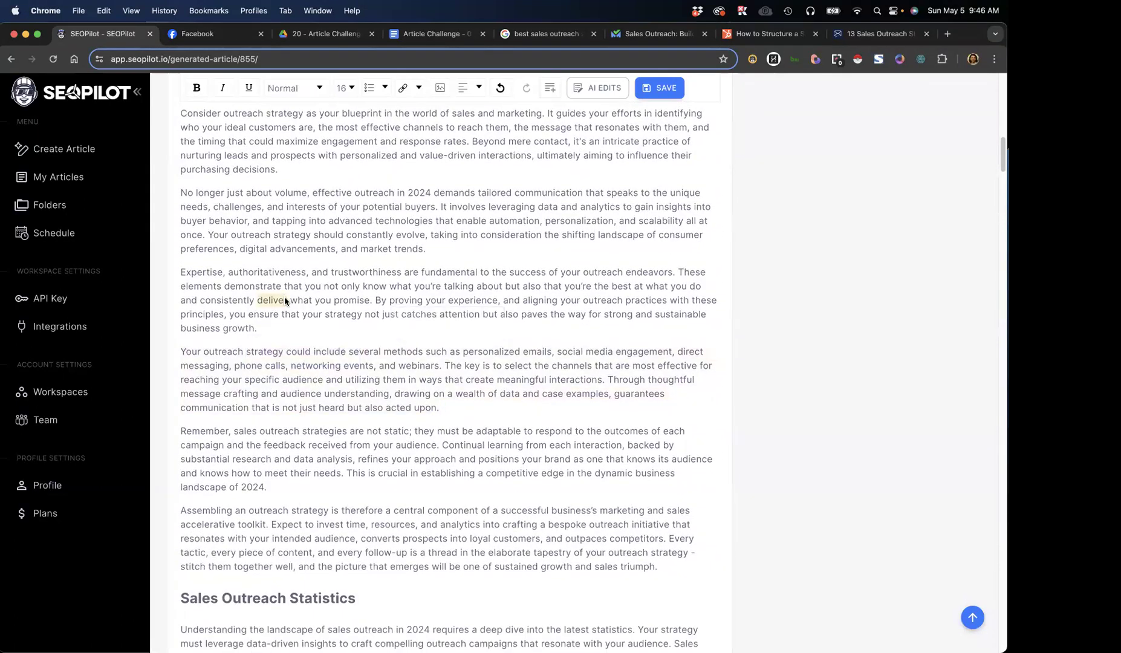
pyautogui.doubleClick(296, 232)
pyautogui.scroll(15, 394, 367)
pyautogui.scroll(-6, 365, 338)
pyautogui.scroll(-10, 363, 459)
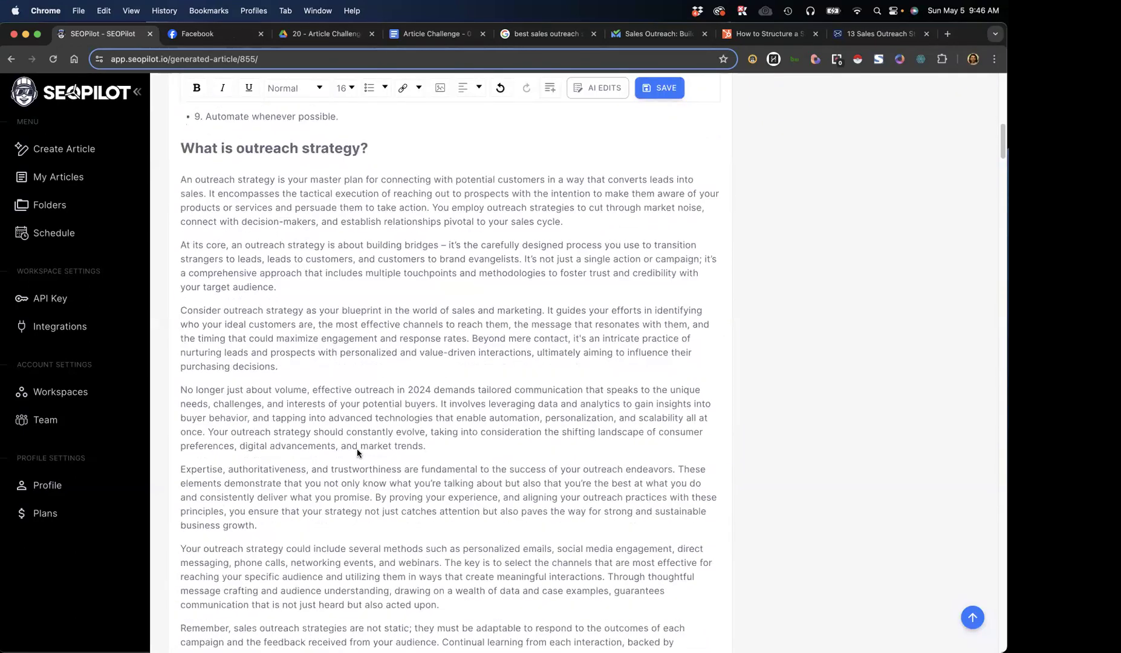
# Examine the figures and linked sources in the generated article's Sales Outreach Statistics section
pyautogui.scroll(-4, 356, 453)
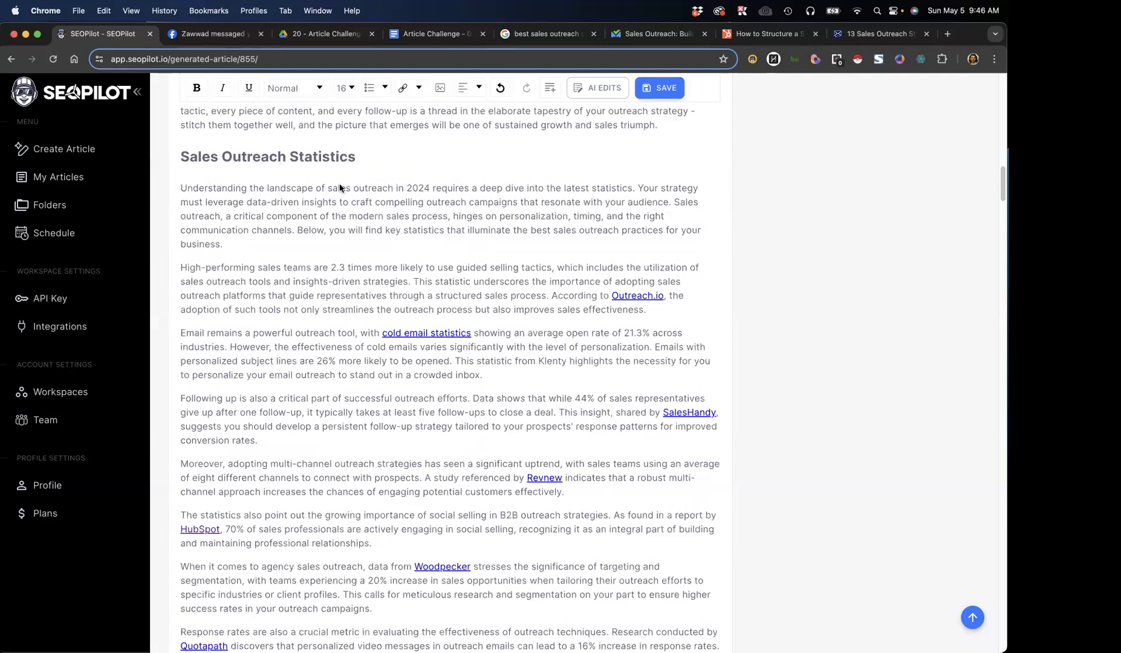
pyautogui.scroll(-1, 296, 306)
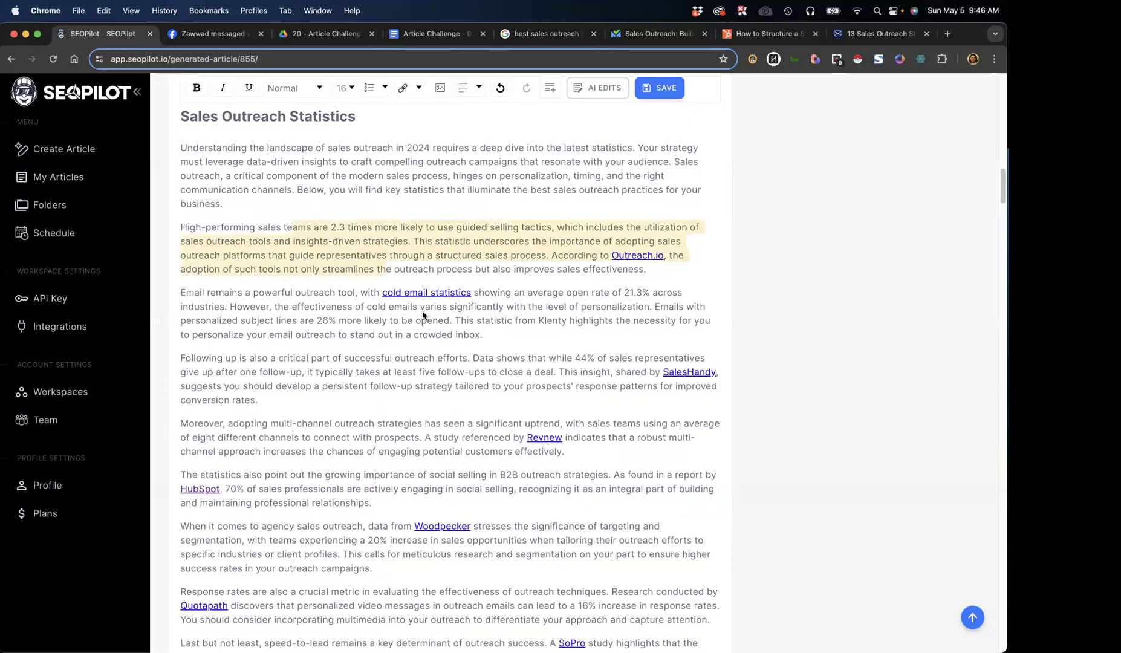
pyautogui.scroll(-1, 432, 388)
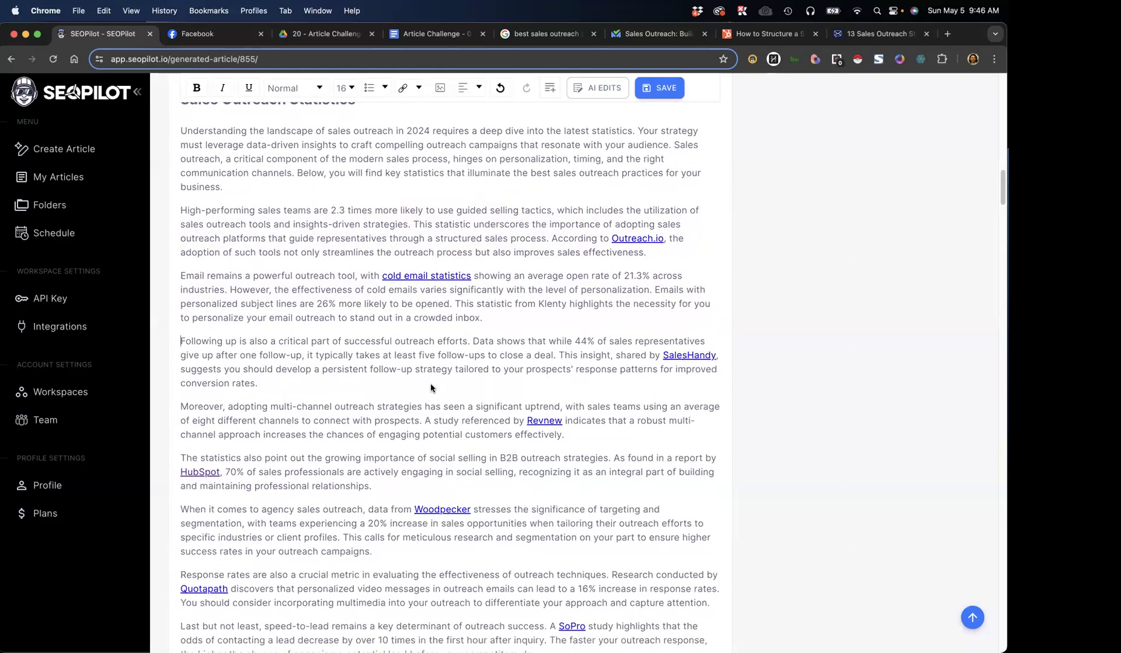
pyautogui.scroll(-1, 432, 388)
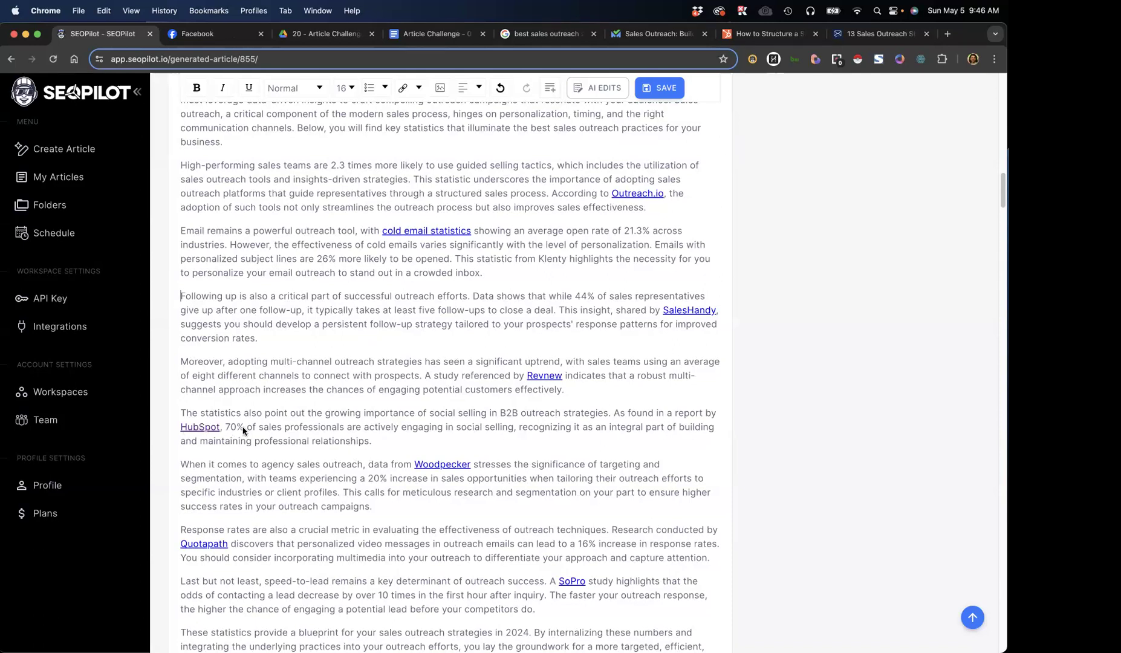
pyautogui.moveTo(226, 431); pyautogui.dragTo(412, 431)
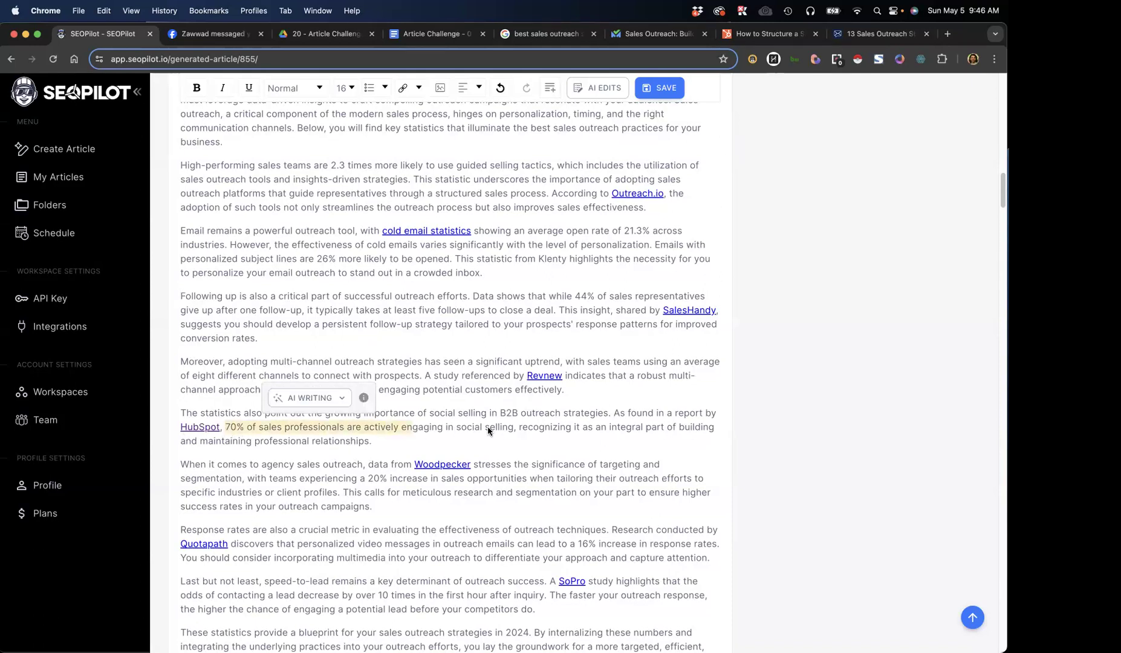
pyautogui.moveTo(298, 172); pyautogui.dragTo(422, 162)
pyautogui.moveTo(605, 229); pyautogui.dragTo(684, 232)
pyautogui.moveTo(237, 431); pyautogui.dragTo(355, 429)
pyautogui.scroll(-5, 424, 448)
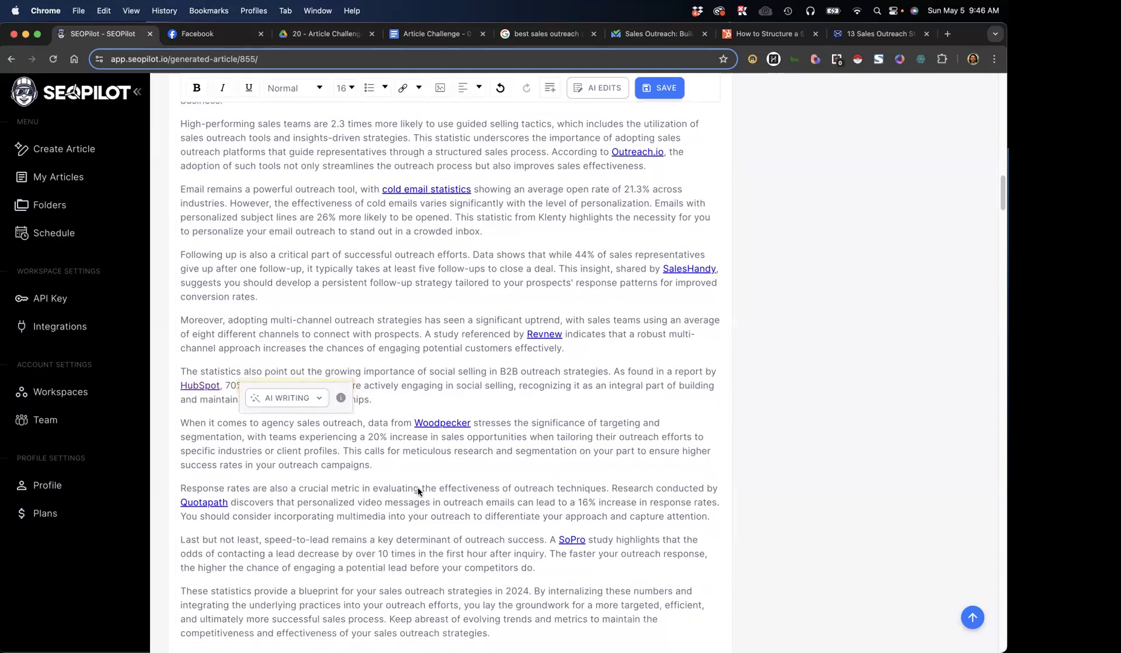
pyautogui.moveTo(490, 467); pyautogui.dragTo(338, 245)
pyautogui.click(355, 329)
pyautogui.scroll(8, 355, 330)
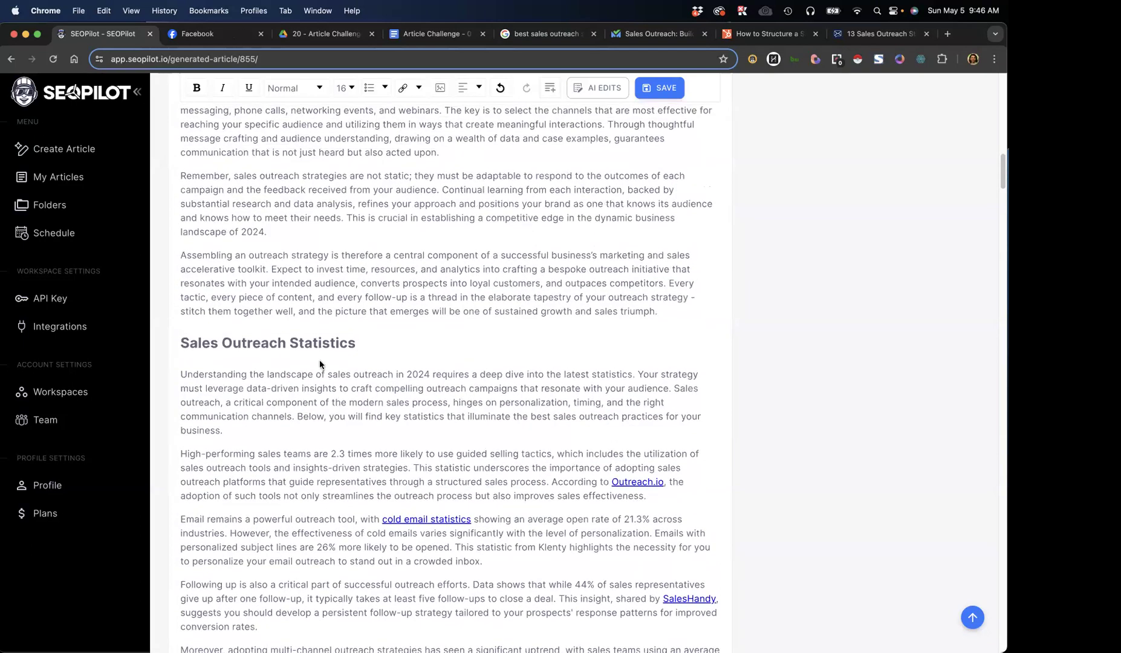
# Examine the Sales Outreach Strategies section of the generated article and the external sources it links
pyautogui.scroll(-10, 299, 428)
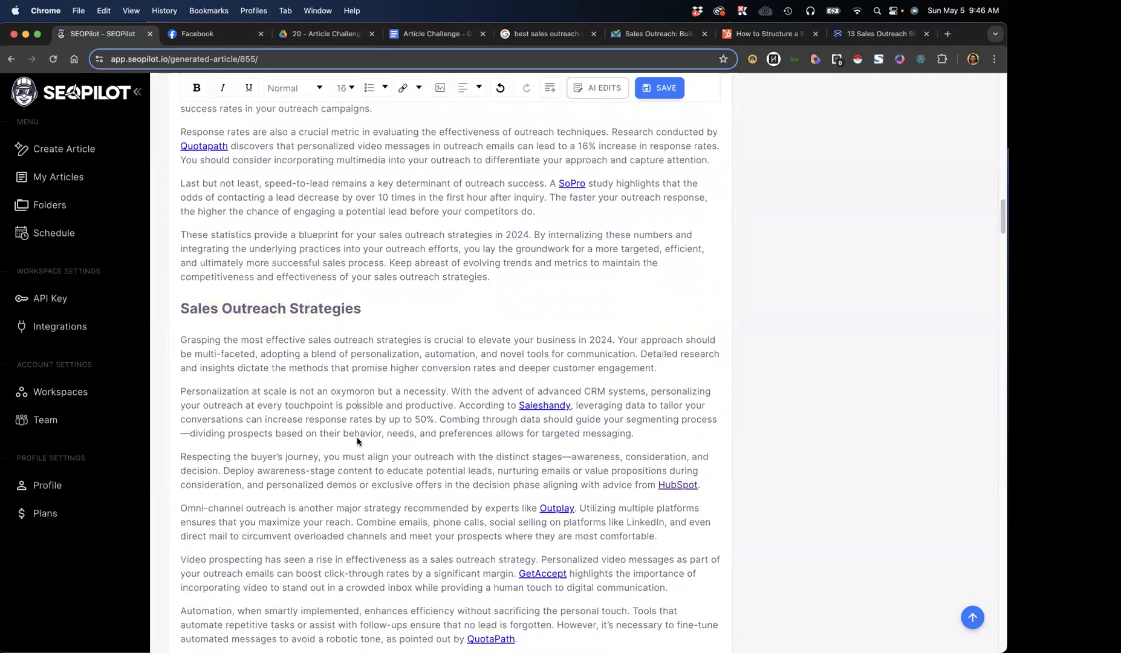
pyautogui.scroll(-1, 357, 436)
pyautogui.scroll(-1, 355, 441)
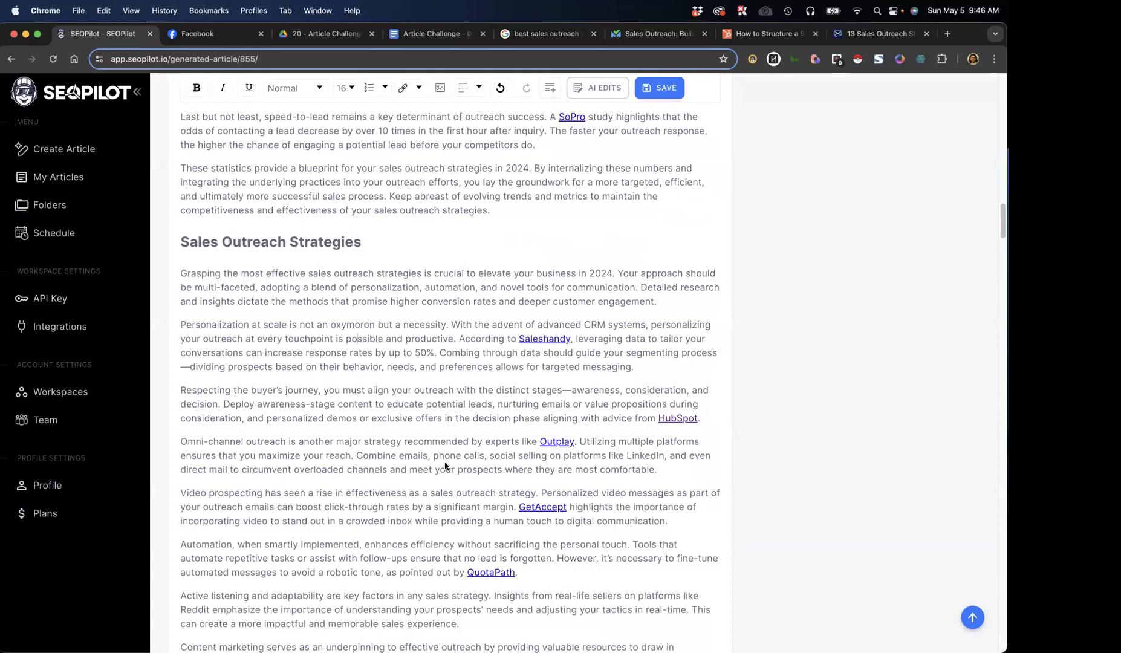
pyautogui.scroll(-1, 477, 490)
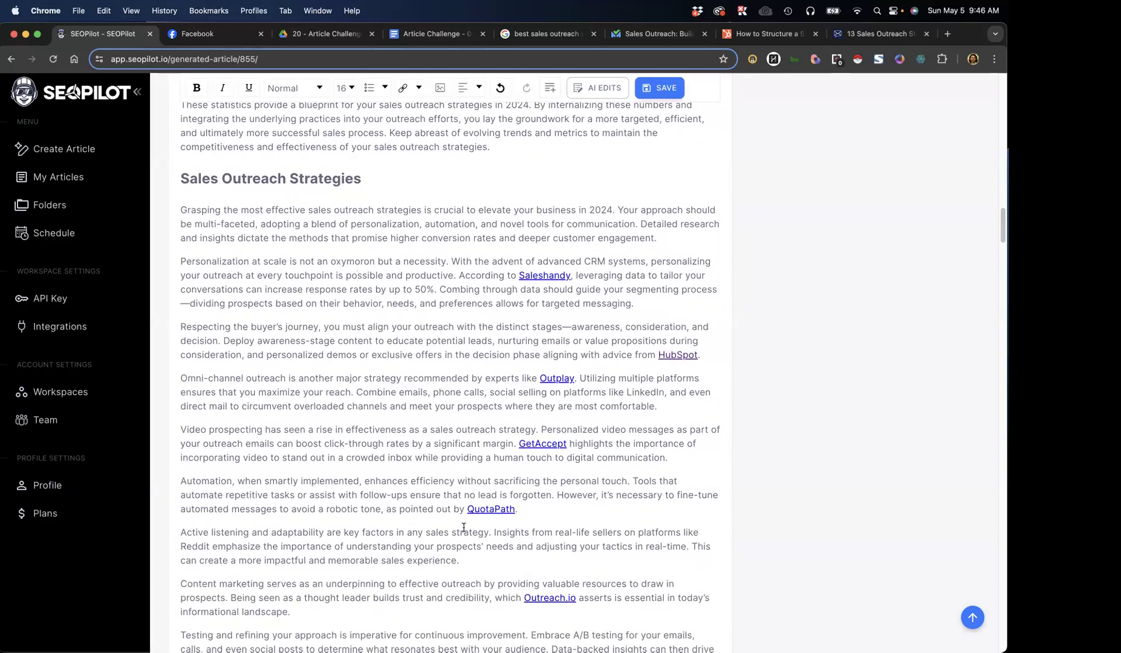
pyautogui.scroll(-1, 505, 523)
pyautogui.scroll(-4, 505, 524)
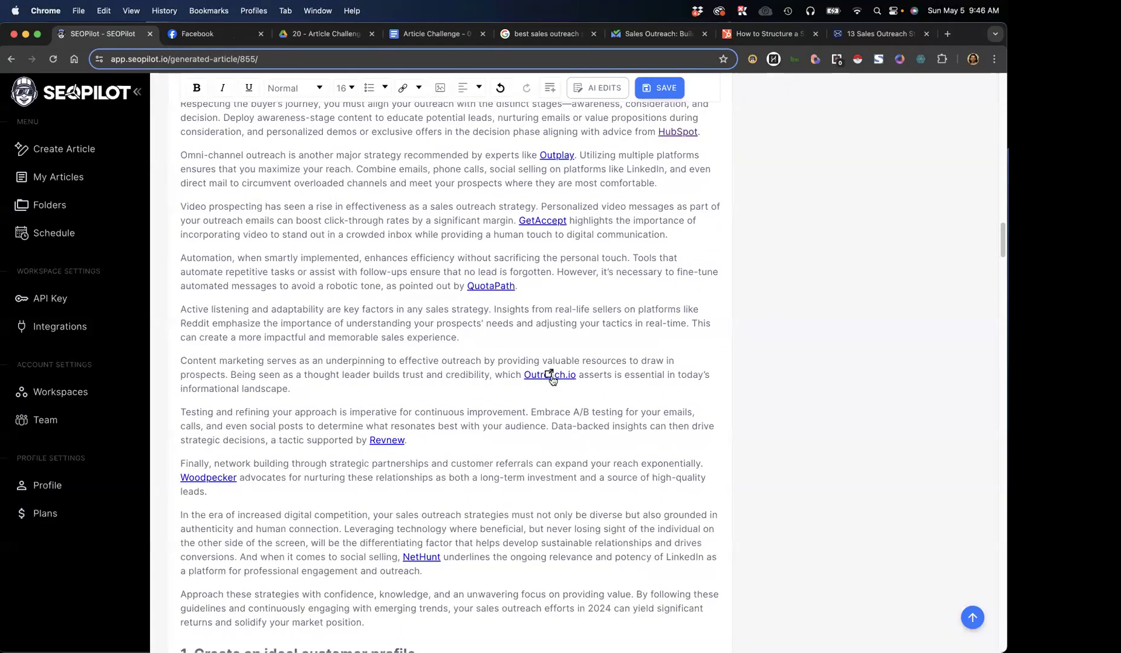
pyautogui.scroll(-3, 350, 435)
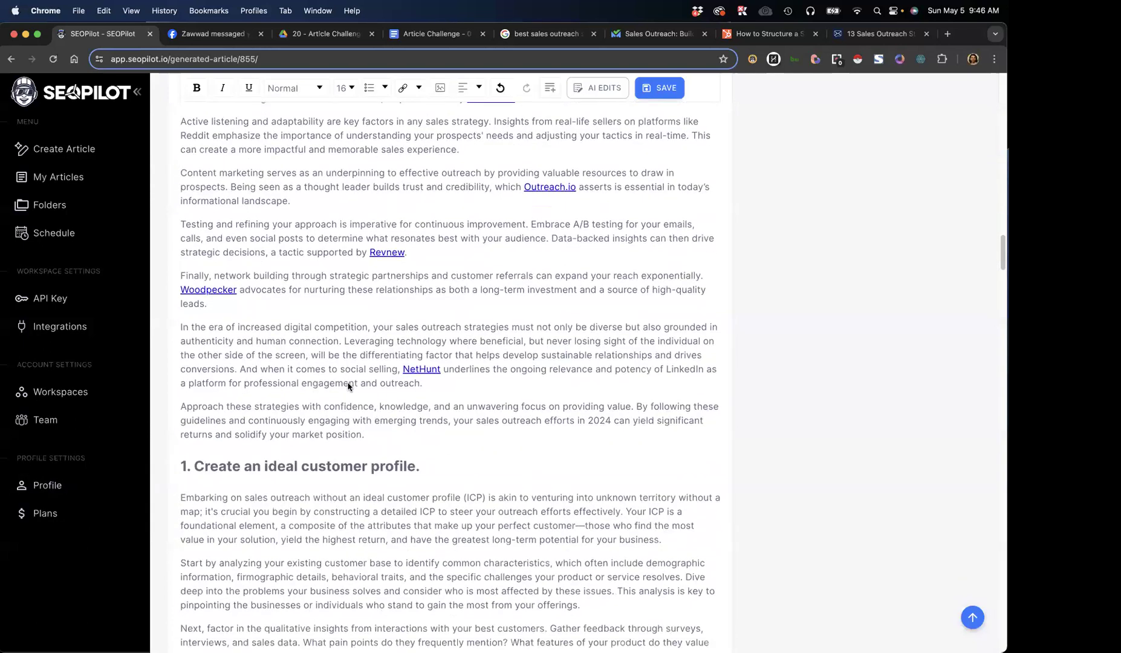
pyautogui.scroll(-1, 344, 393)
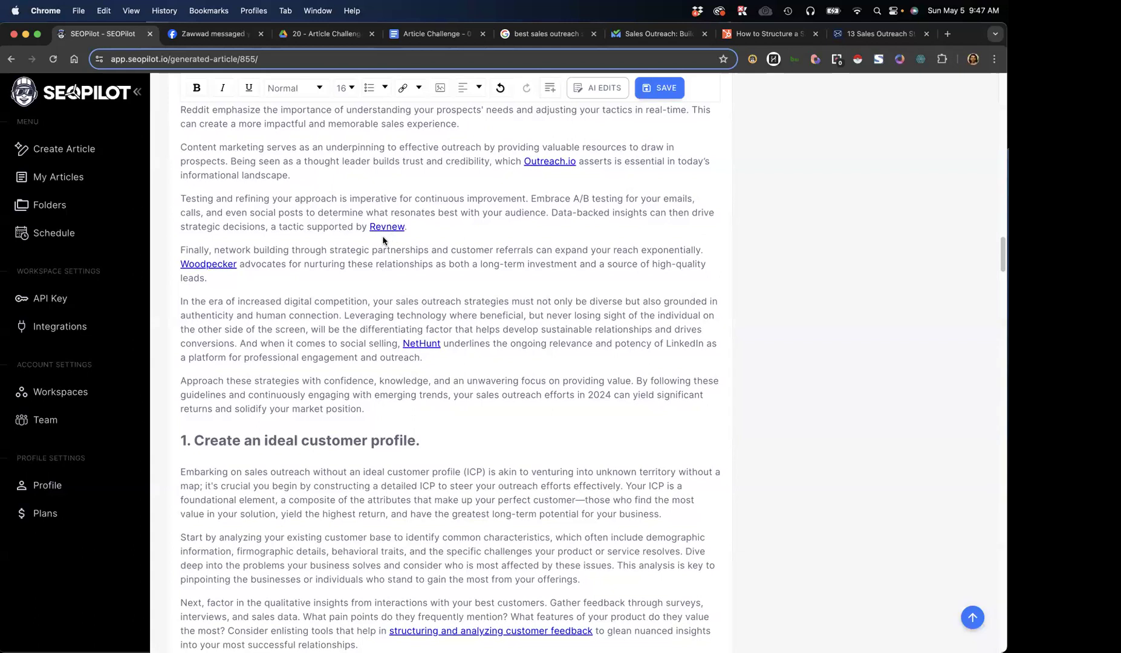
# Read the "1. Create an ideal customer profile." section of the generated article, including its contextual links
pyautogui.scroll(-3, 328, 327)
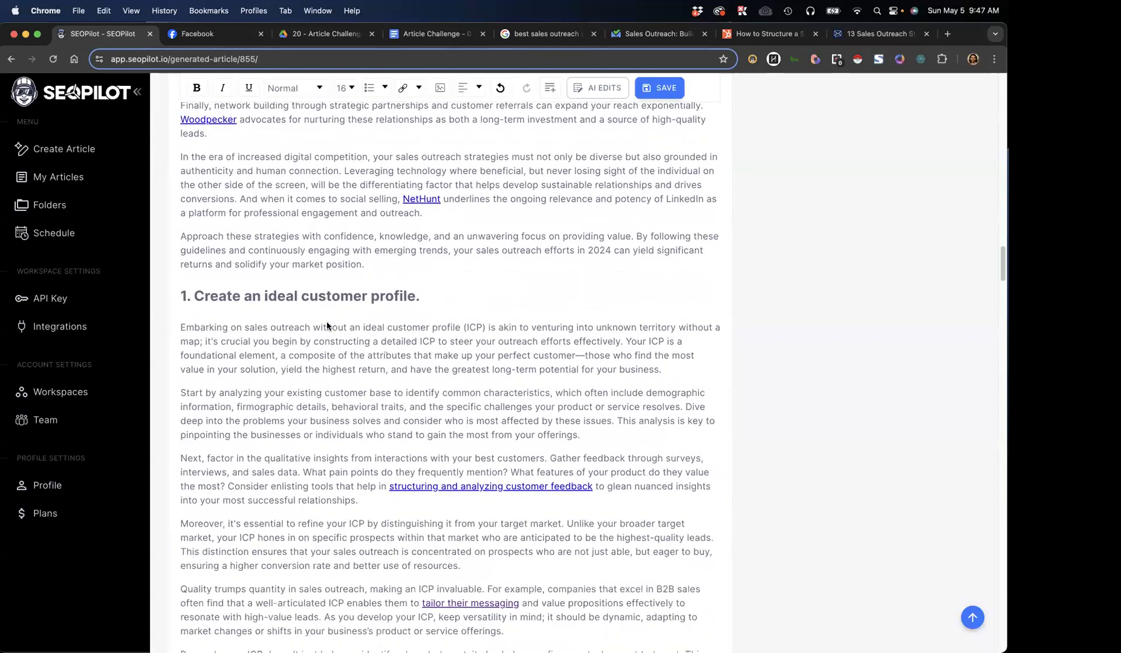
pyautogui.scroll(-1, 328, 327)
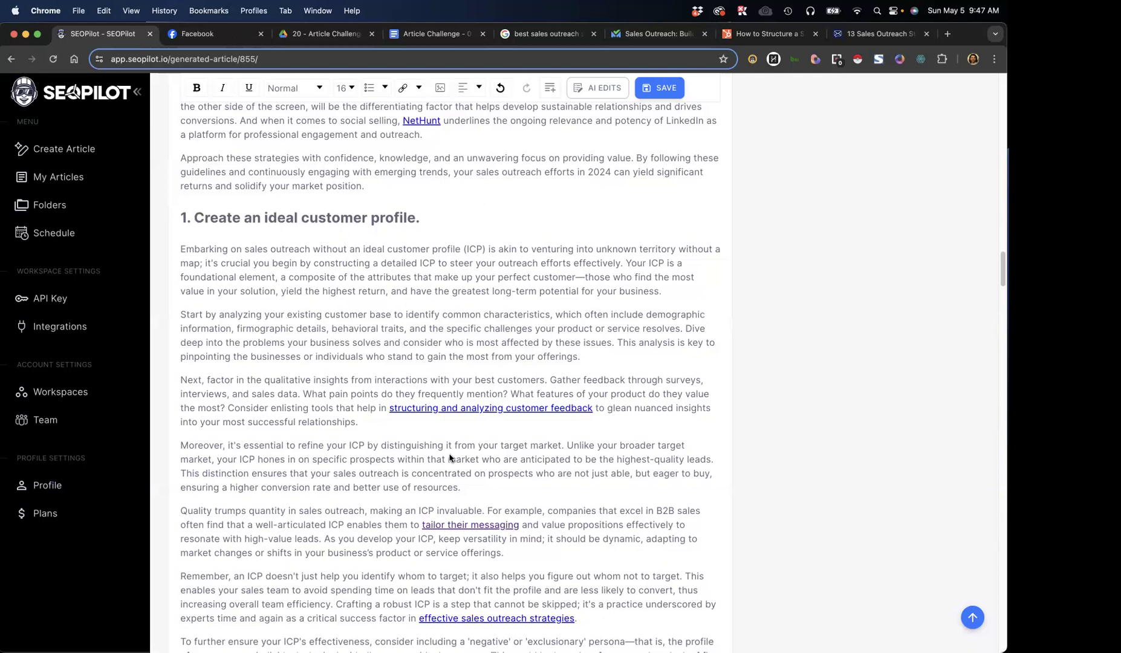
pyautogui.scroll(-1, 373, 418)
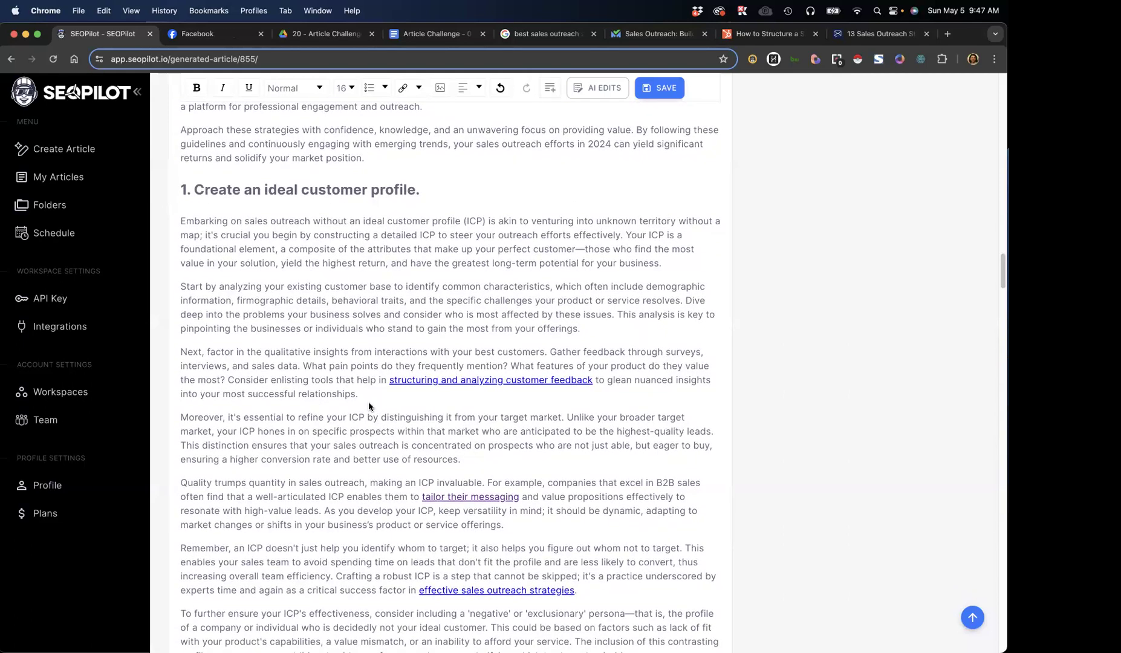
# Review the rest of section 1 and the "2. Create a persona map" and "3. Prioritize your personas" sections, including their links
pyautogui.scroll(-3, 369, 404)
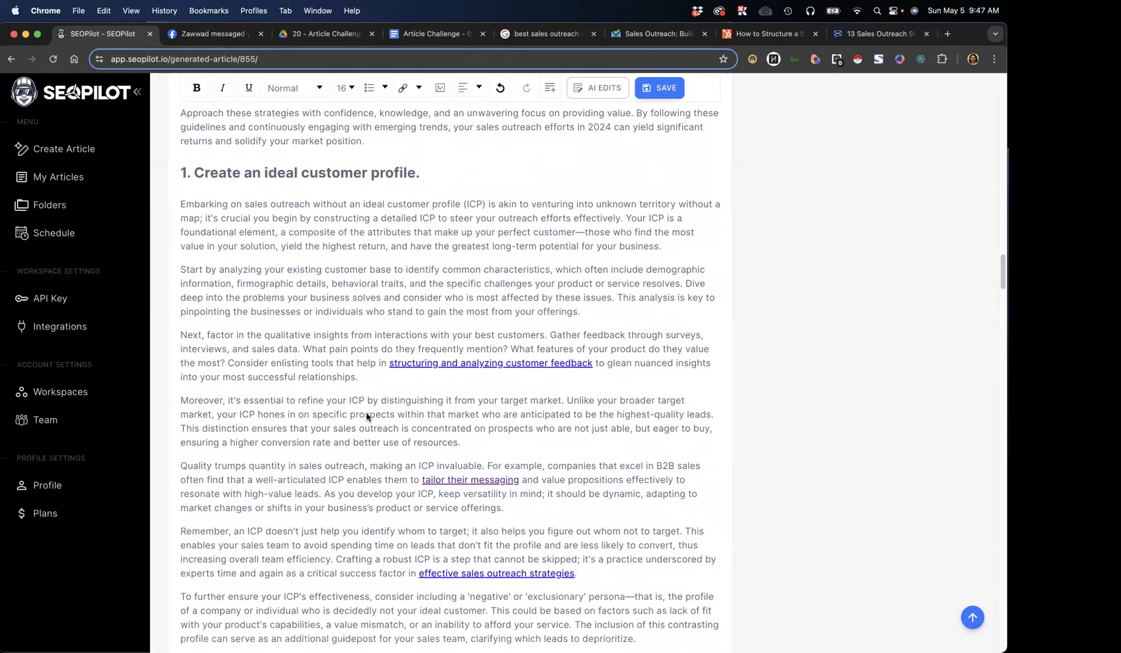
pyautogui.scroll(-5, 367, 427)
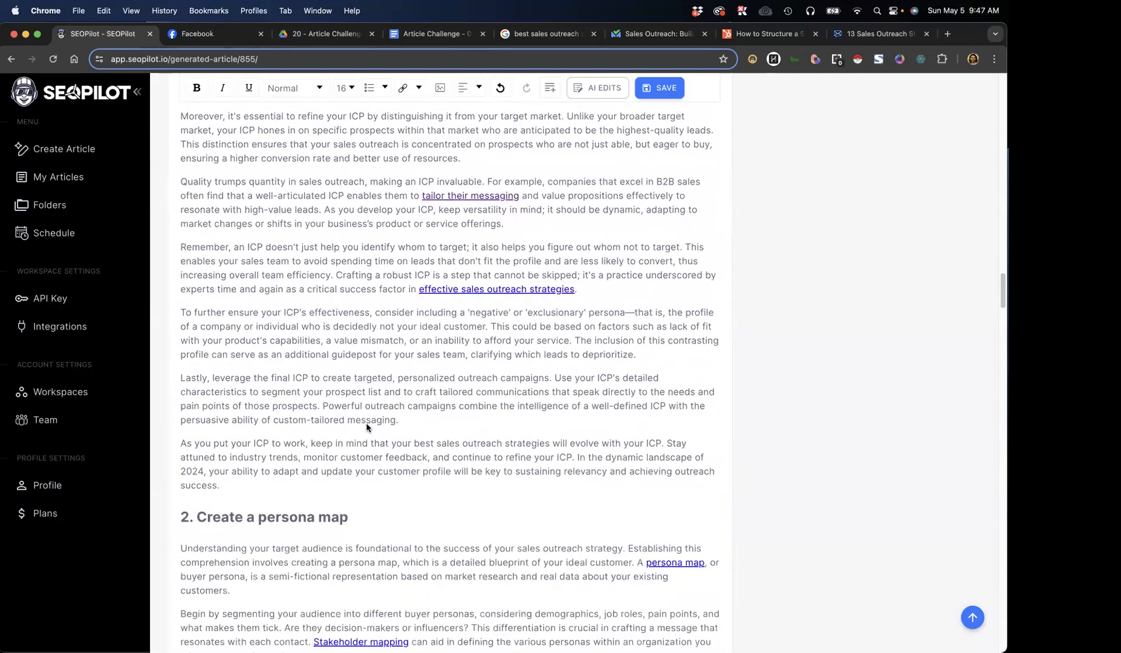
pyautogui.scroll(-5, 392, 417)
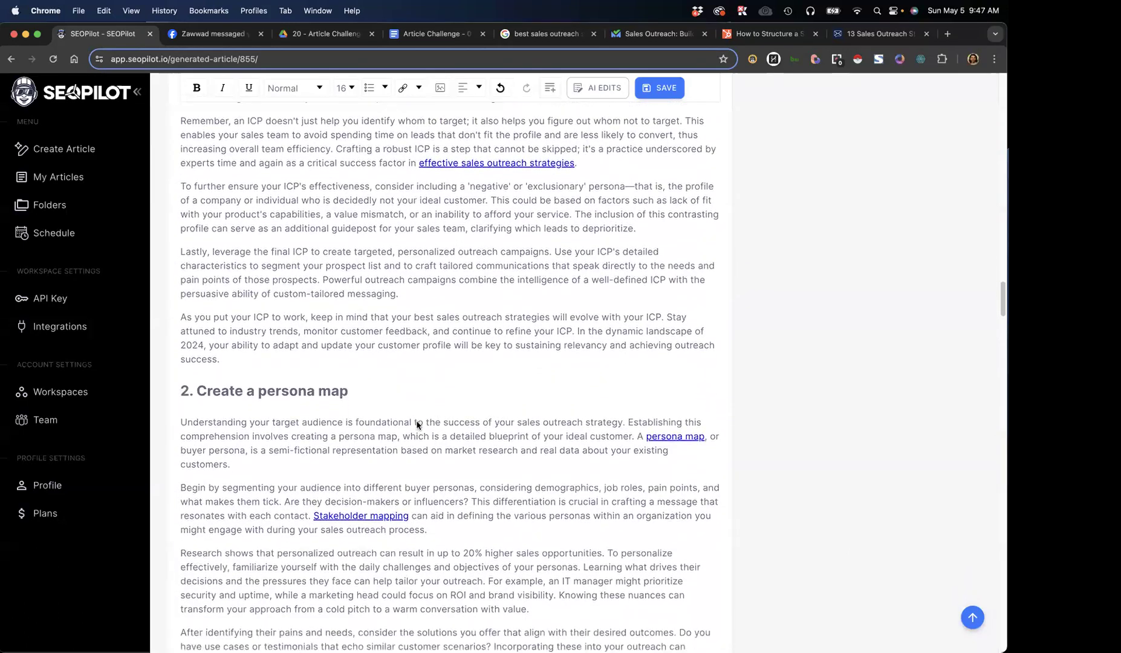
pyautogui.scroll(-2, 428, 436)
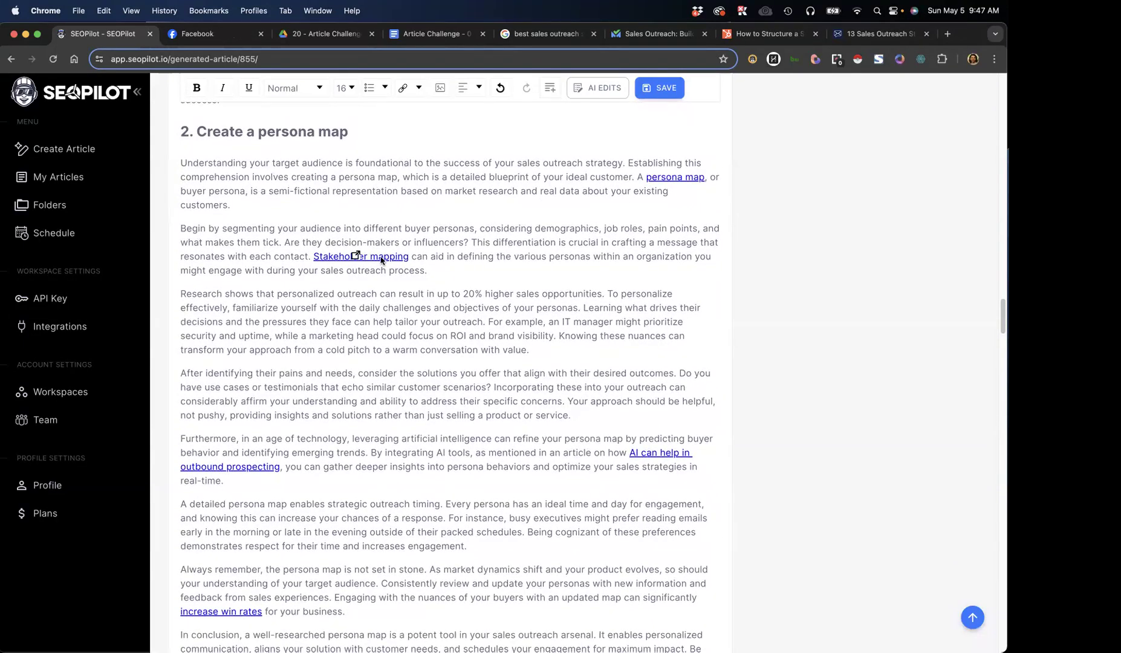
pyautogui.scroll(-8, 444, 492)
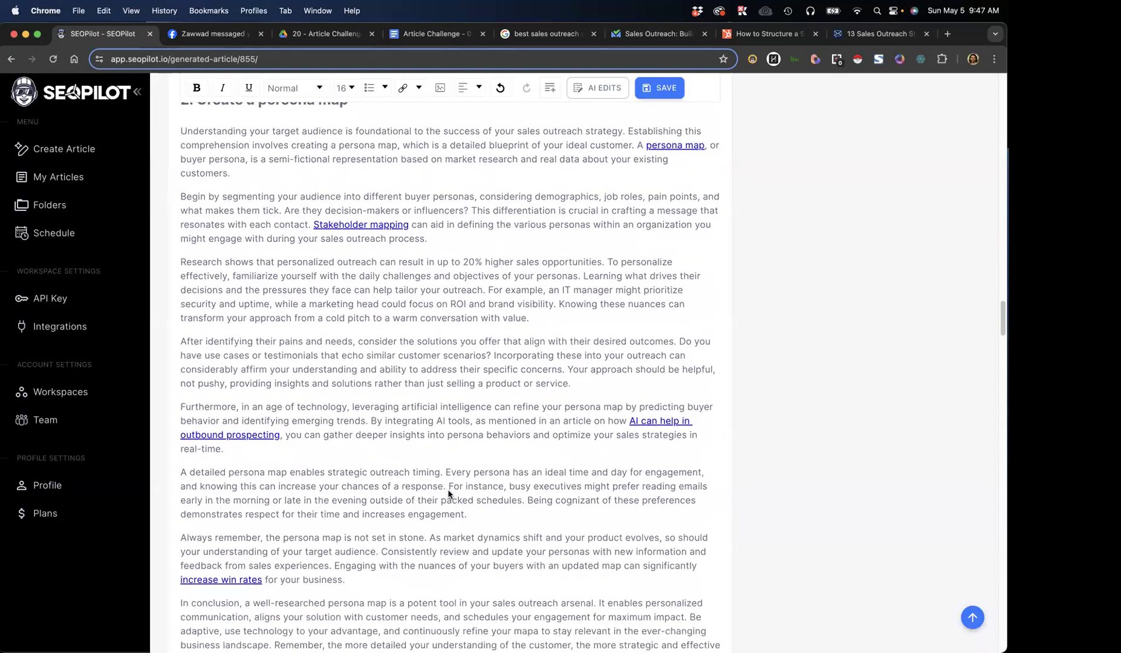
pyautogui.scroll(-3, 445, 491)
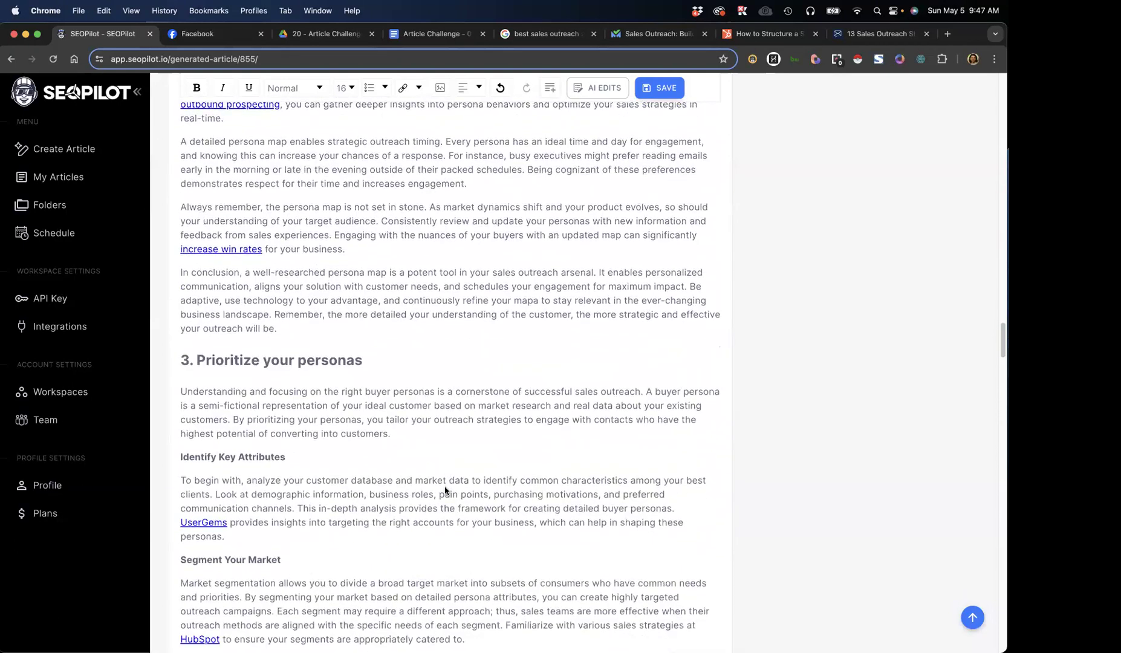
pyautogui.scroll(-2, 445, 489)
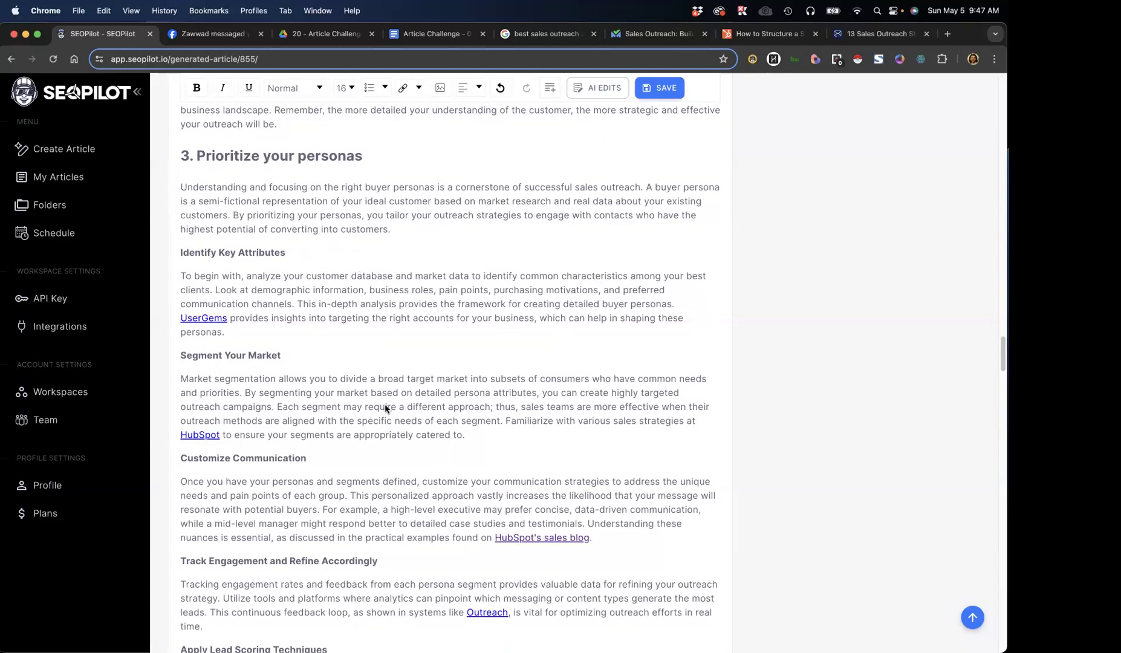
pyautogui.scroll(-3, 385, 408)
pyautogui.scroll(-6, 384, 411)
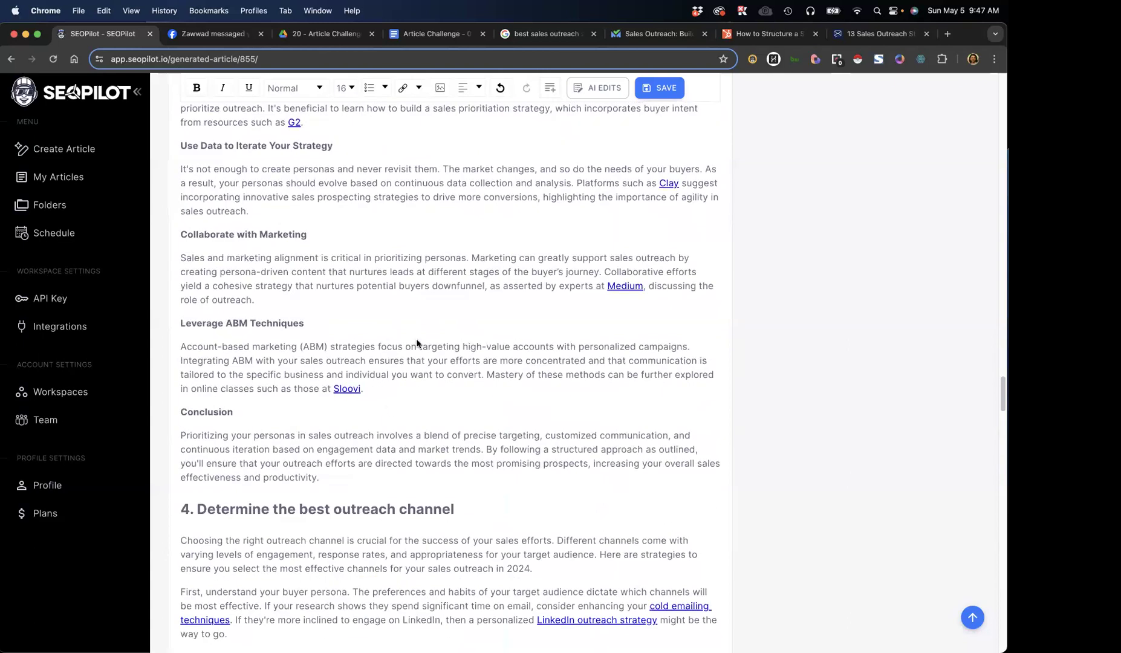
# Skim the generated article from "4. Determine the best outreach channel" through "9. Automate whenever possible.", checking the content and contextual links
pyautogui.scroll(-2, 413, 391)
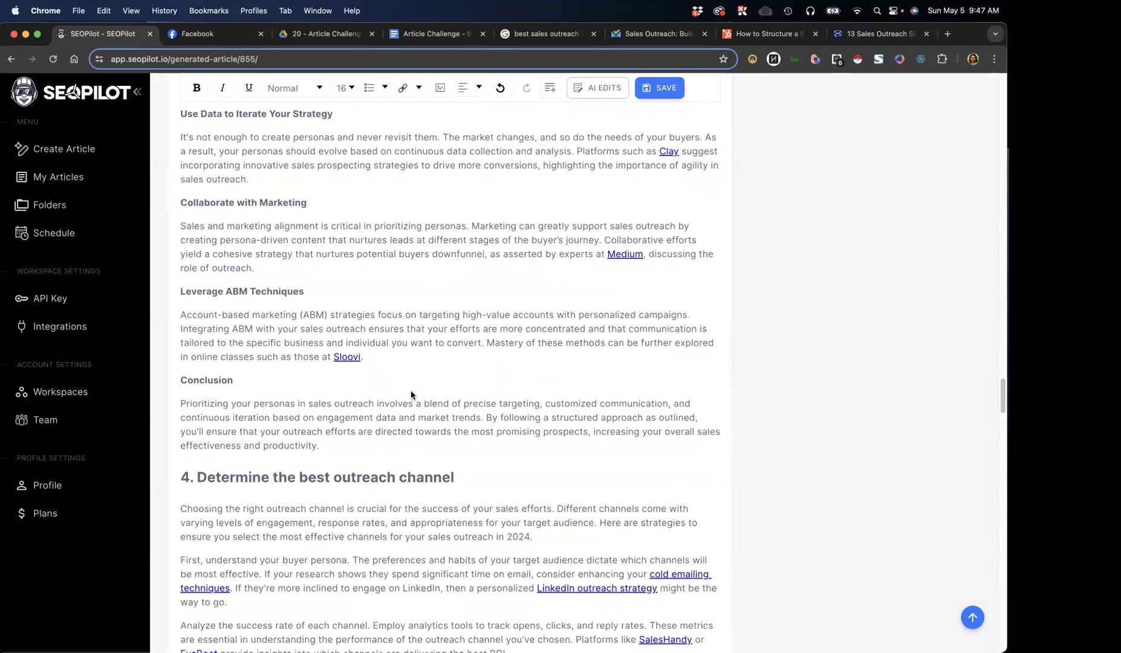
pyautogui.scroll(-3, 415, 399)
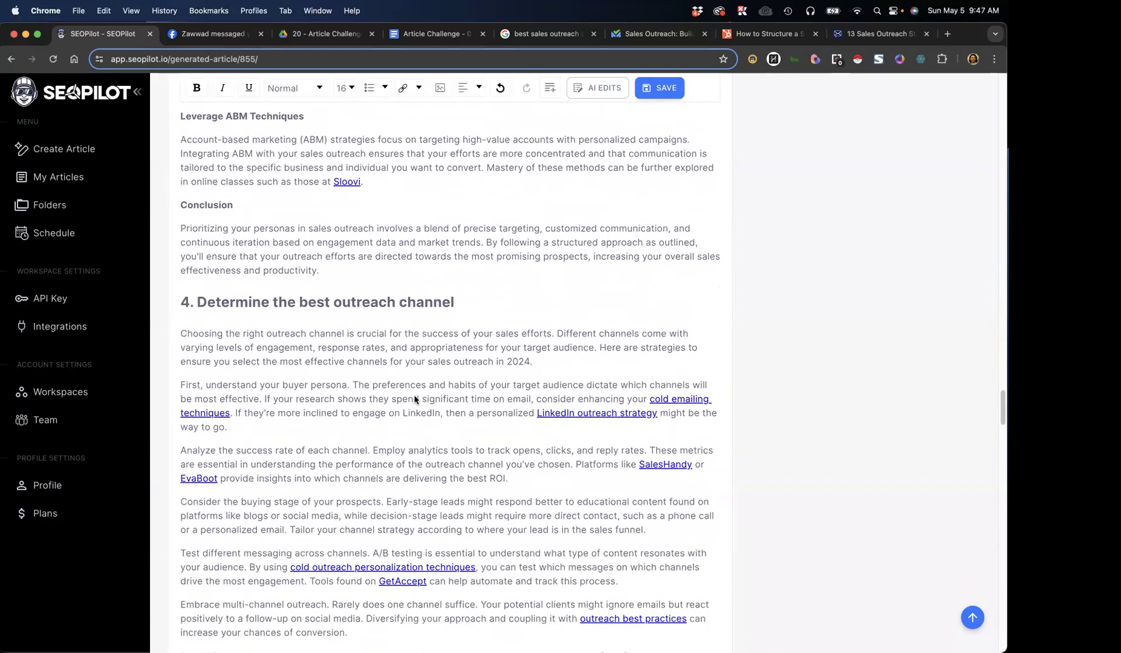
pyautogui.scroll(-6, 415, 399)
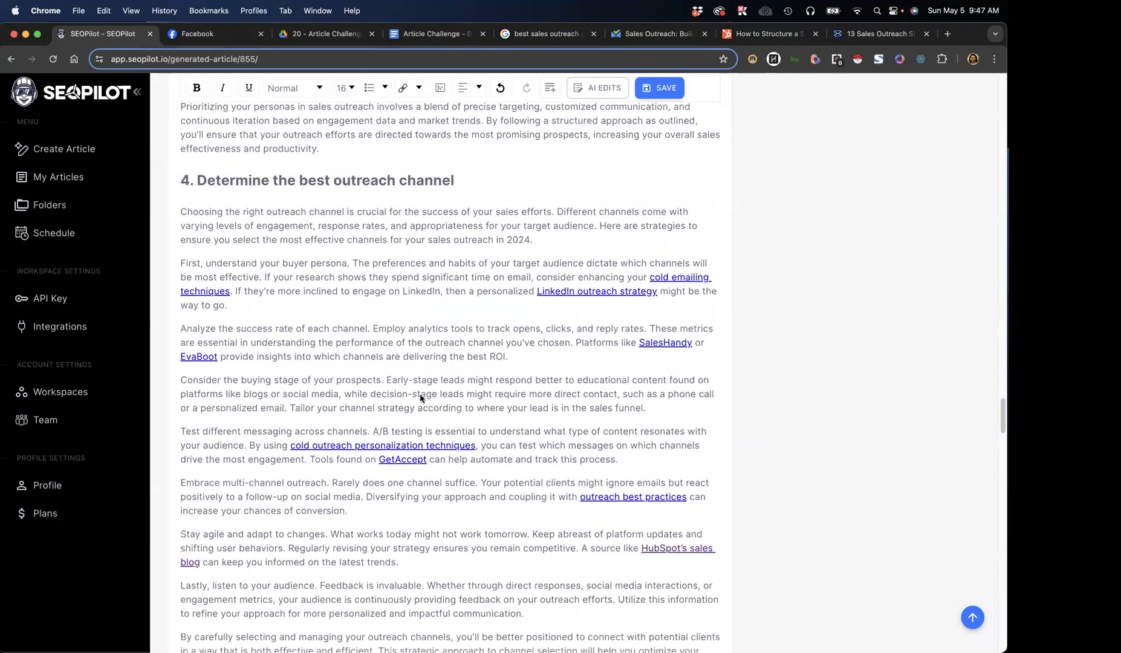
pyautogui.scroll(-10, 419, 406)
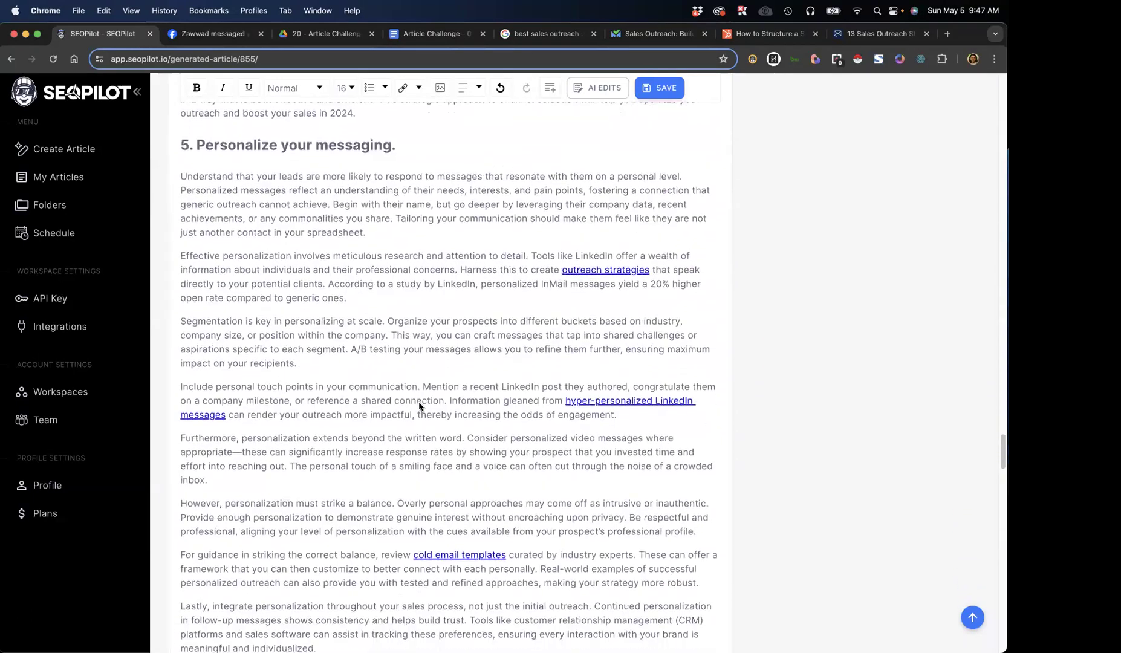
pyautogui.scroll(-8, 419, 410)
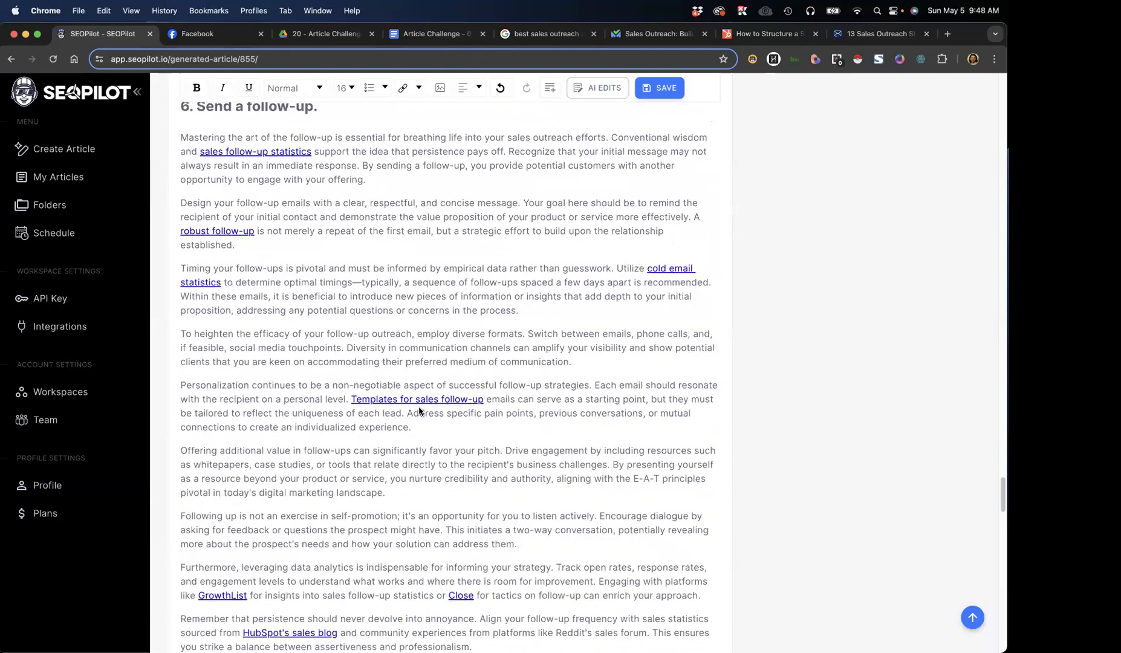
pyautogui.scroll(-8, 419, 412)
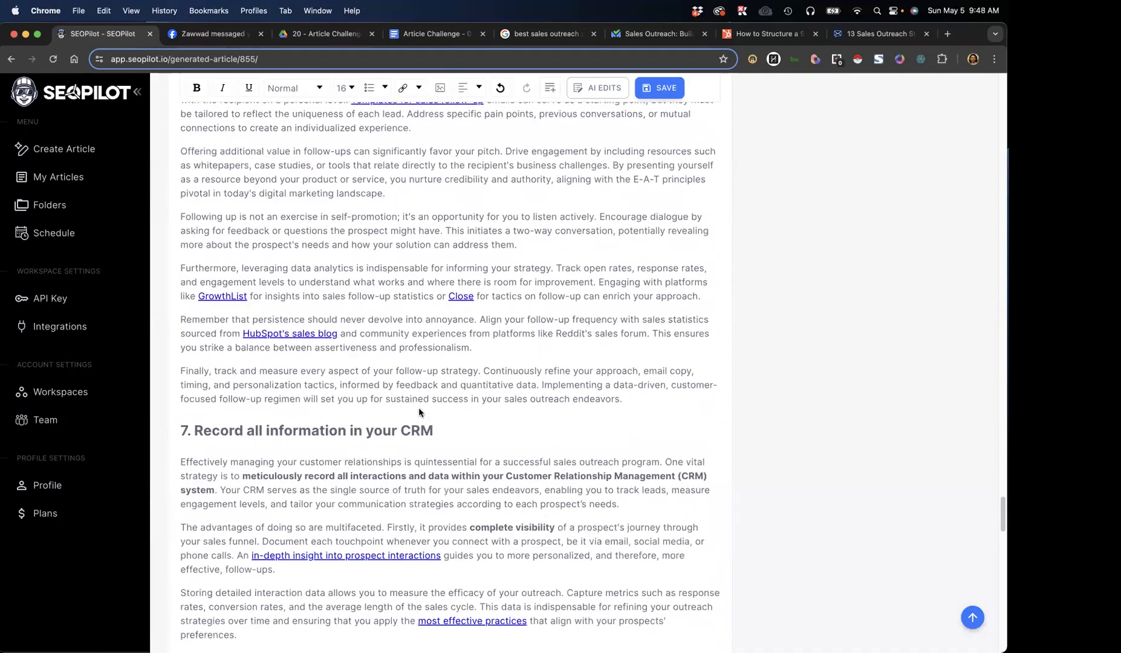
pyautogui.scroll(-11, 419, 414)
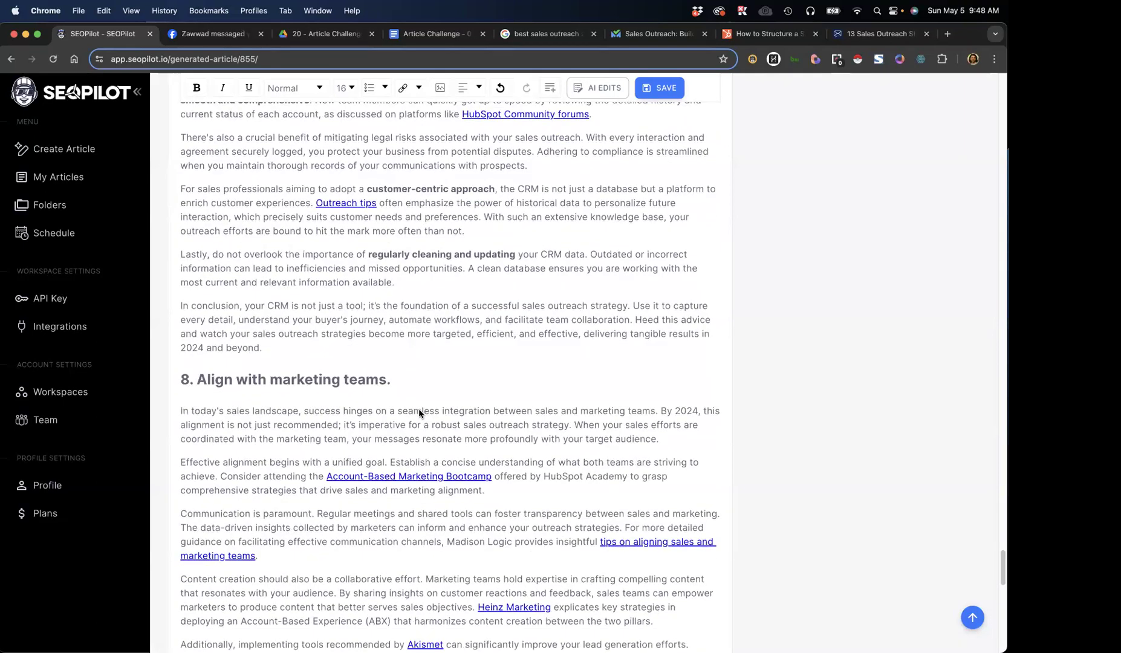
pyautogui.scroll(-3, 419, 414)
pyautogui.scroll(-9, 419, 413)
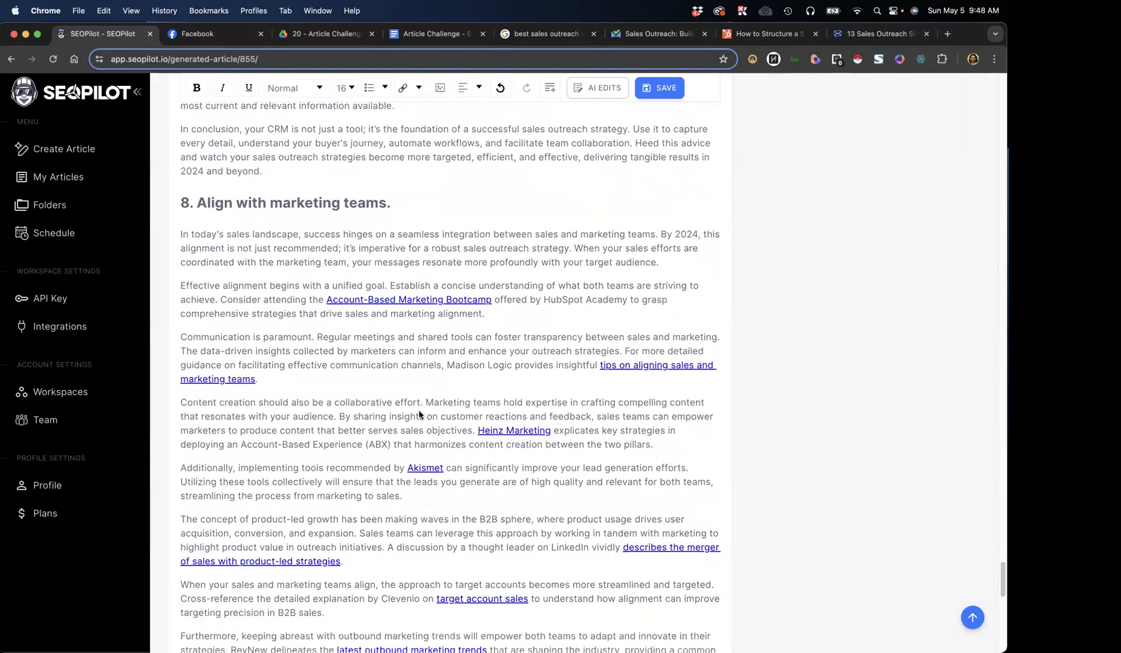
pyautogui.scroll(-7, 419, 414)
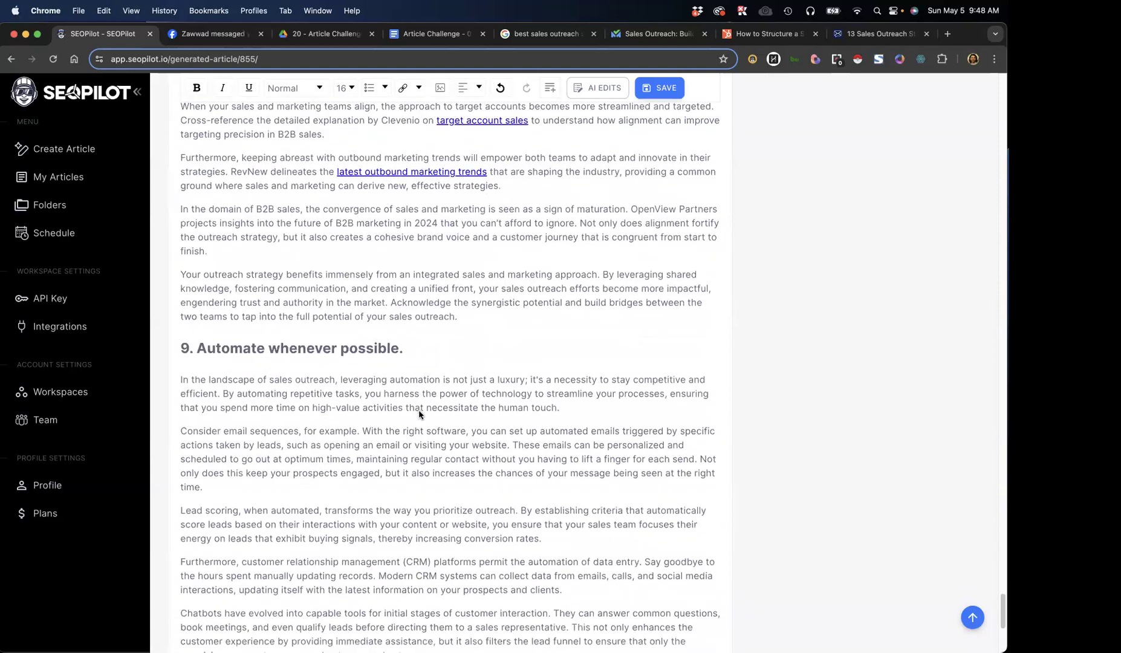
# Try the Pexels photos of hands at a laptop keyboard and of an overhead team meeting as the article's featured image
pyautogui.scroll(20, 419, 415)
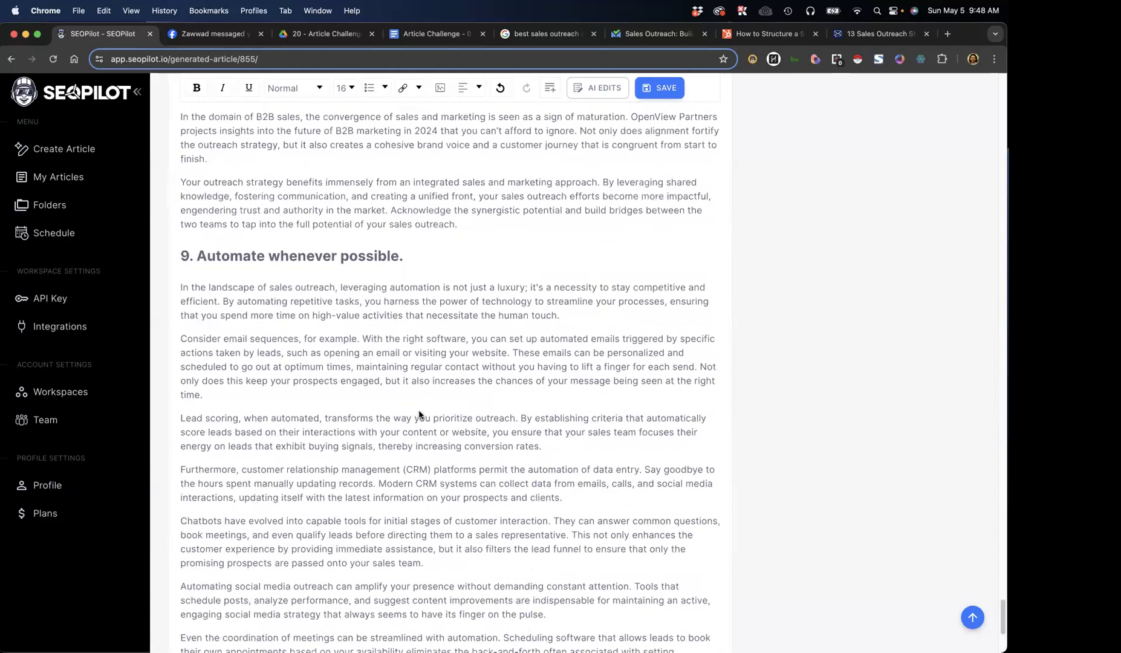
pyautogui.scroll(20, 426, 412)
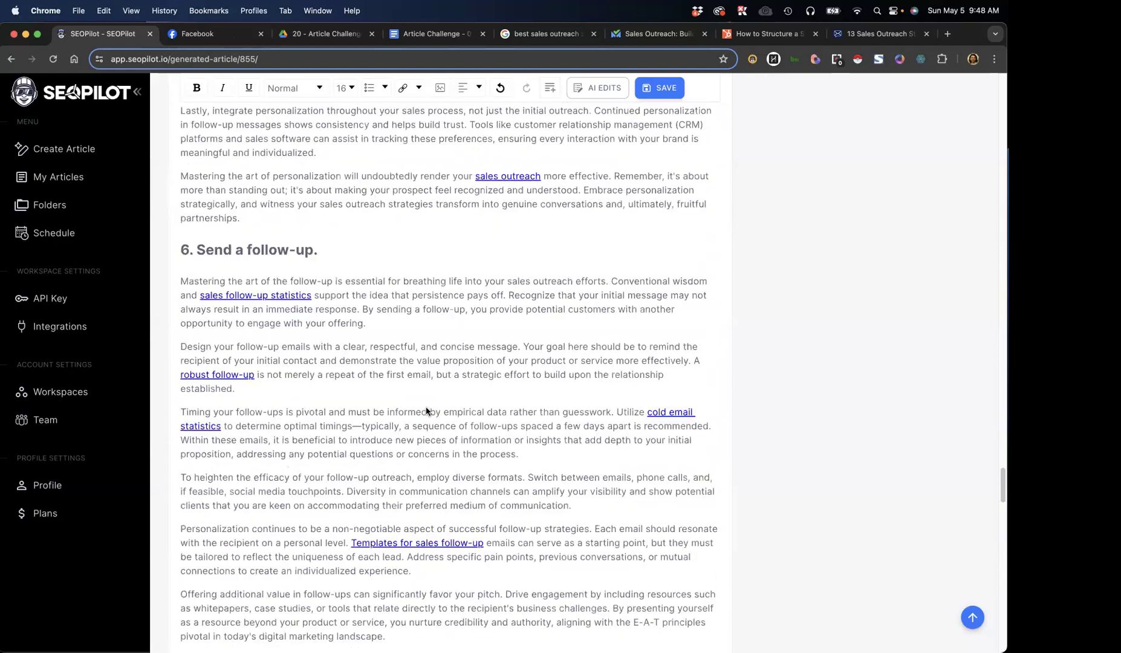
pyautogui.scroll(20, 427, 410)
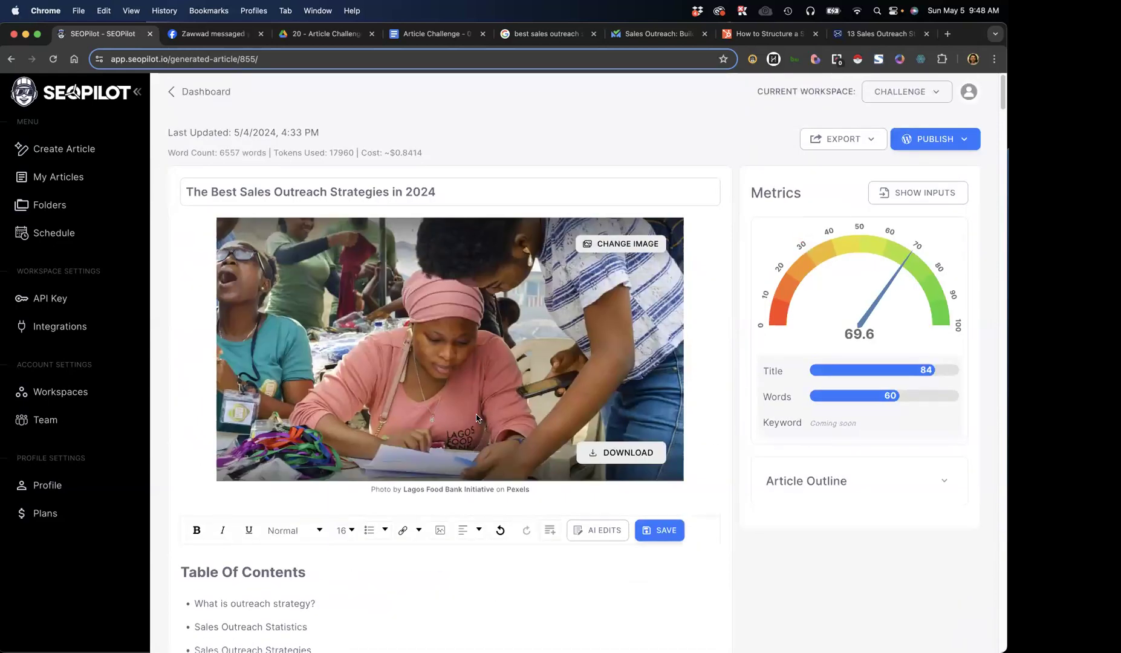
pyautogui.click(623, 244)
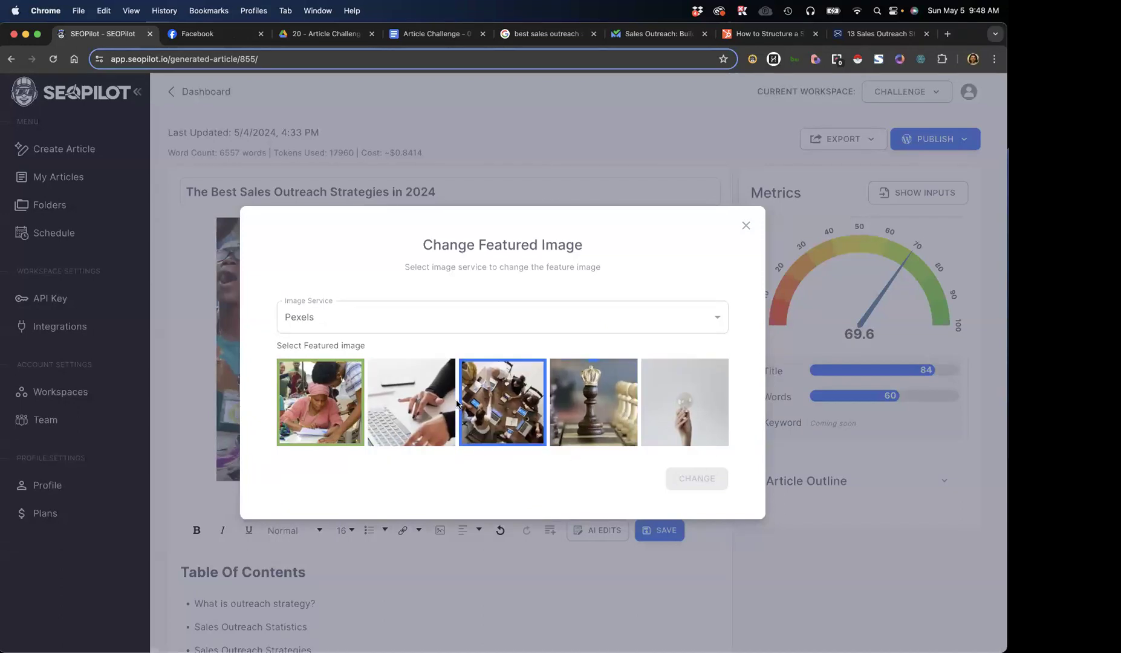
pyautogui.click(411, 412)
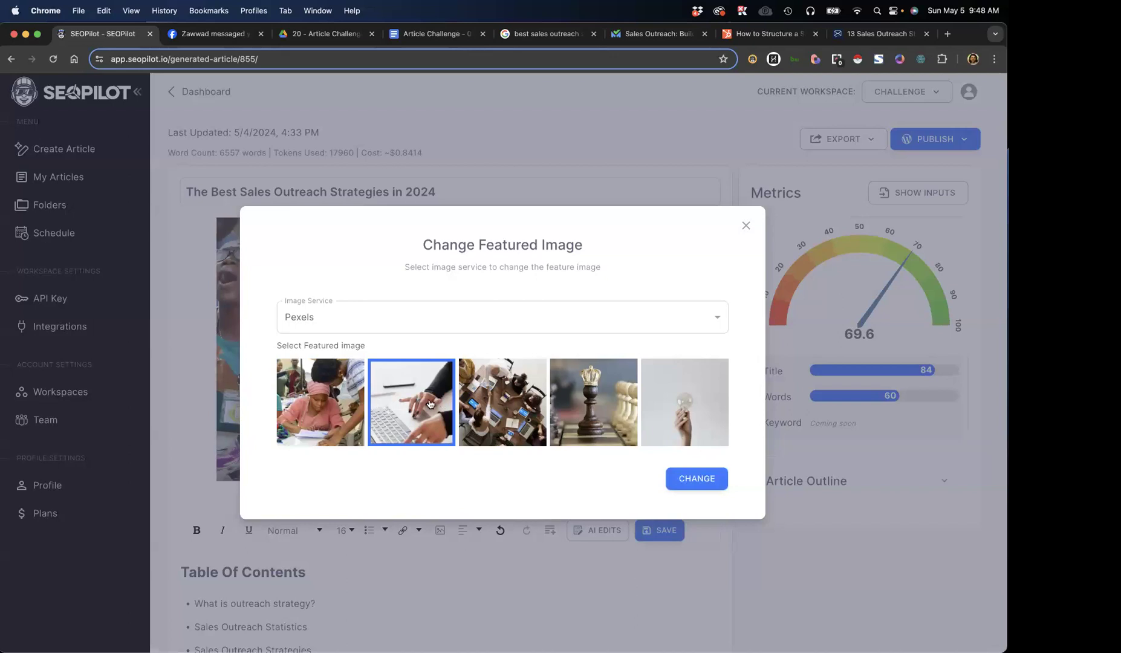
pyautogui.click(703, 485)
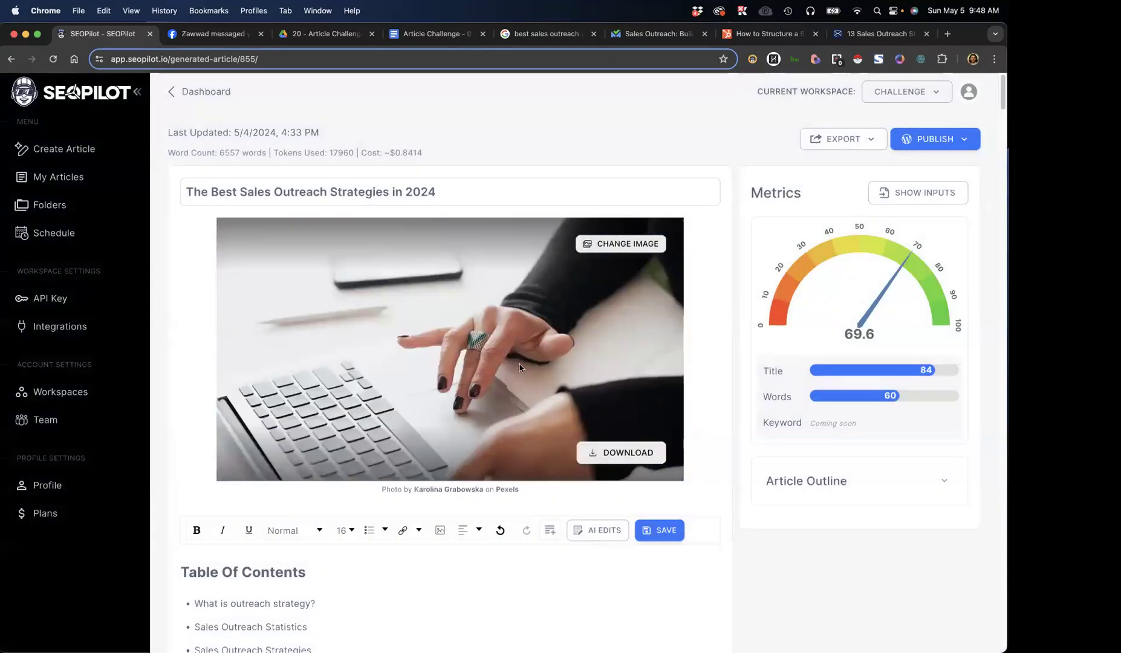
pyautogui.click(613, 250)
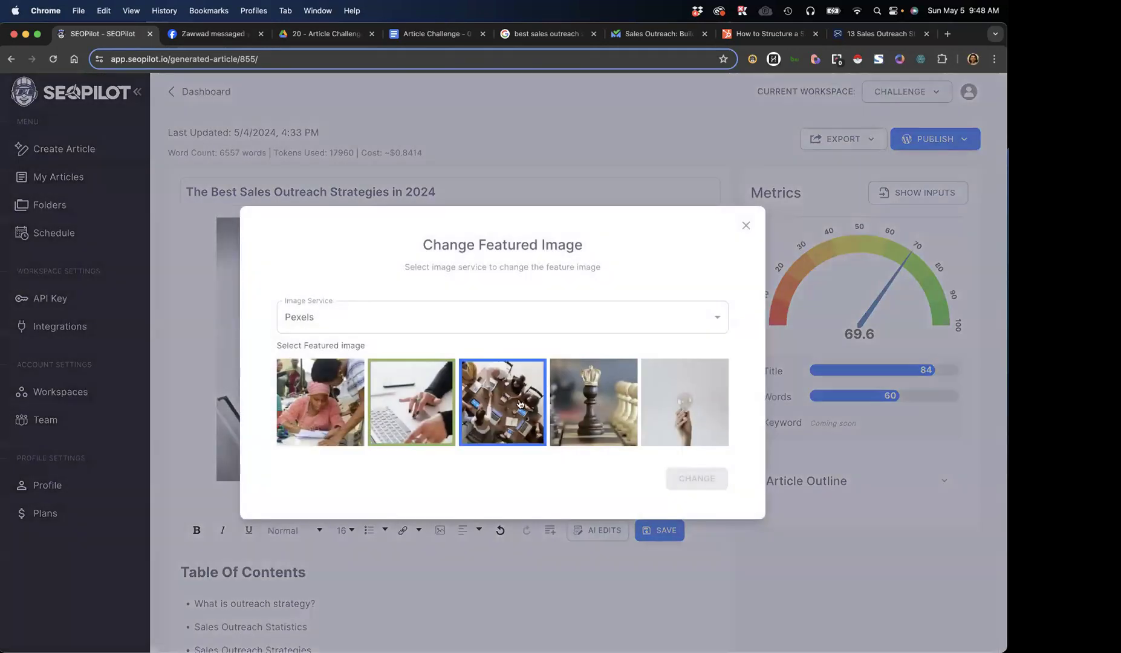
pyautogui.click(688, 482)
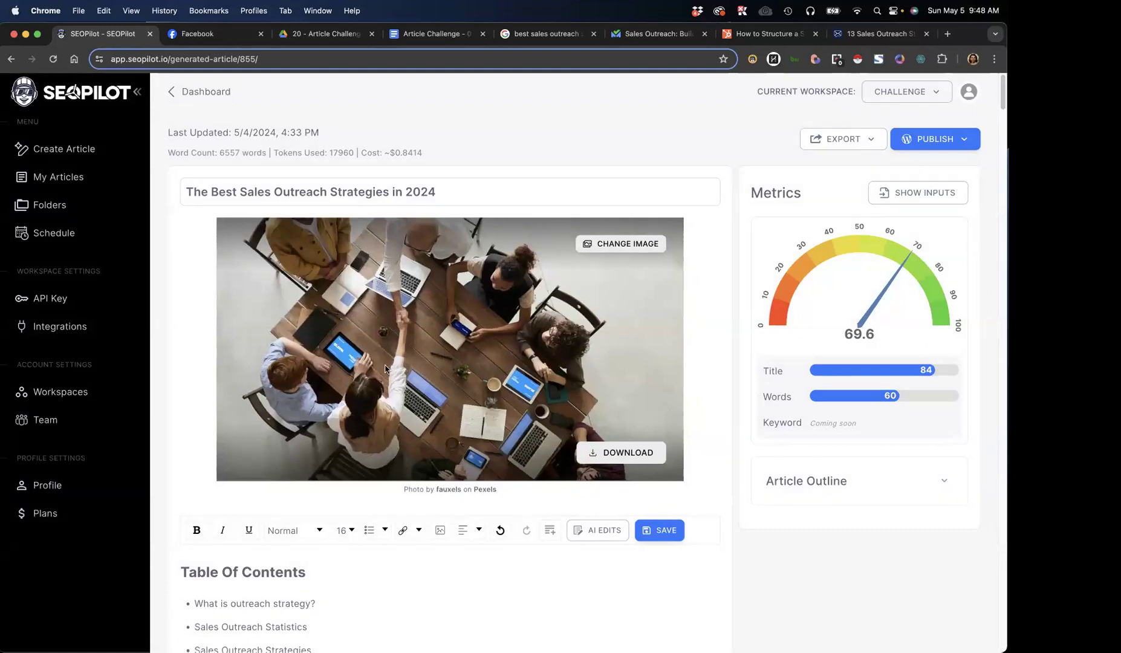
# Change the article's featured image to the Pexels photo of the crowned chess piece
pyautogui.click(608, 246)
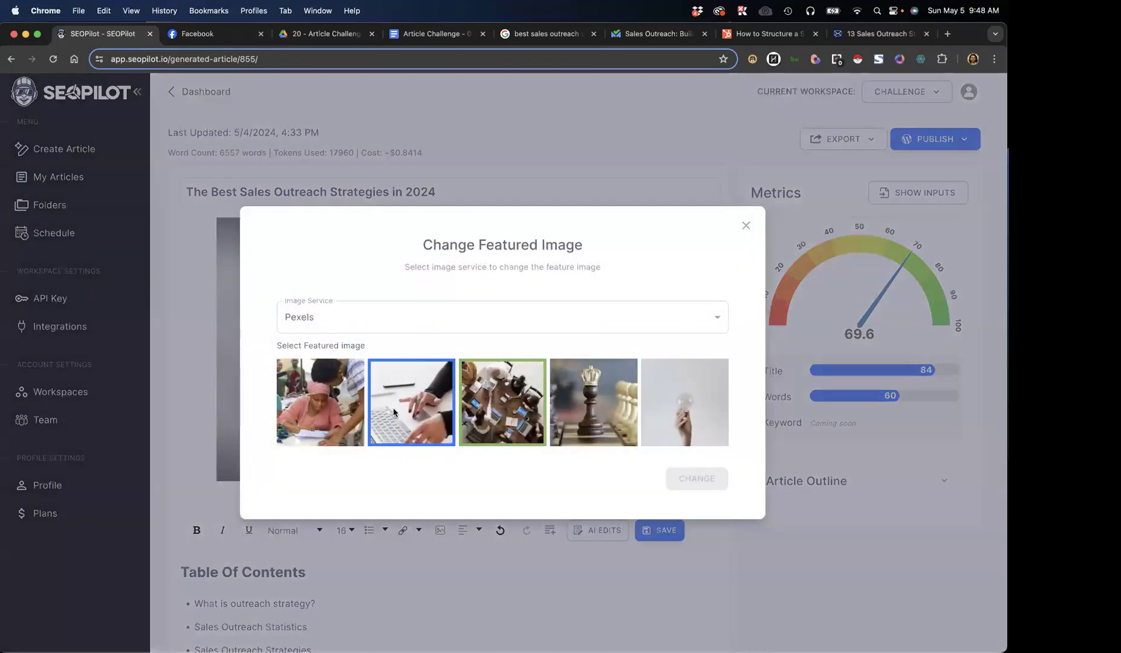
pyautogui.click(629, 413)
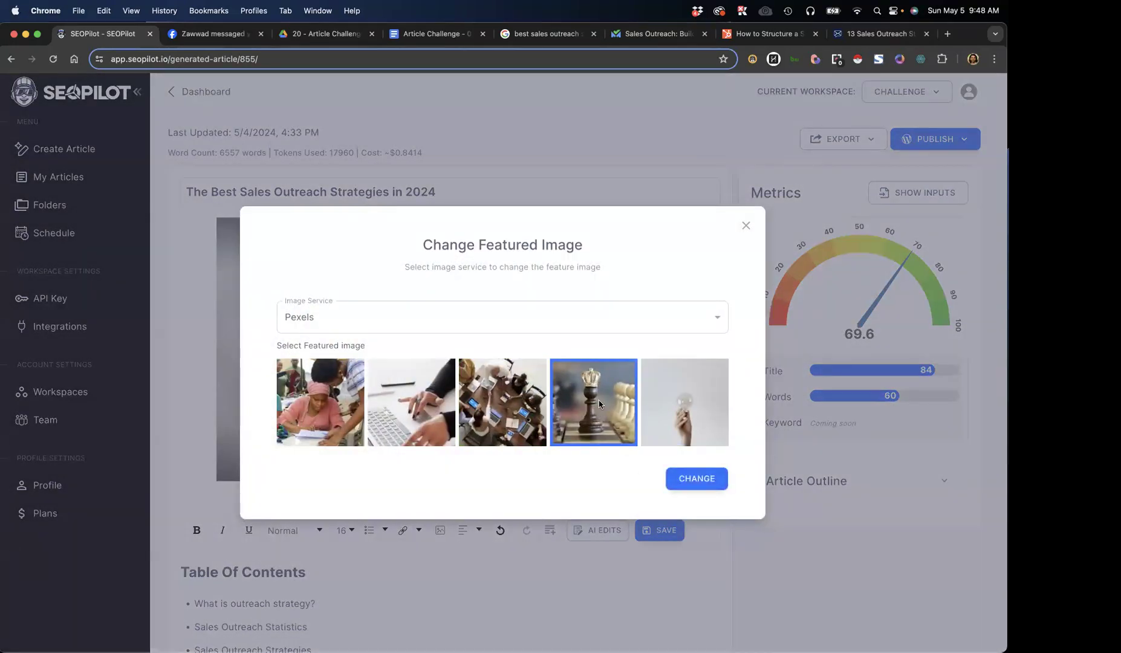
pyautogui.click(695, 479)
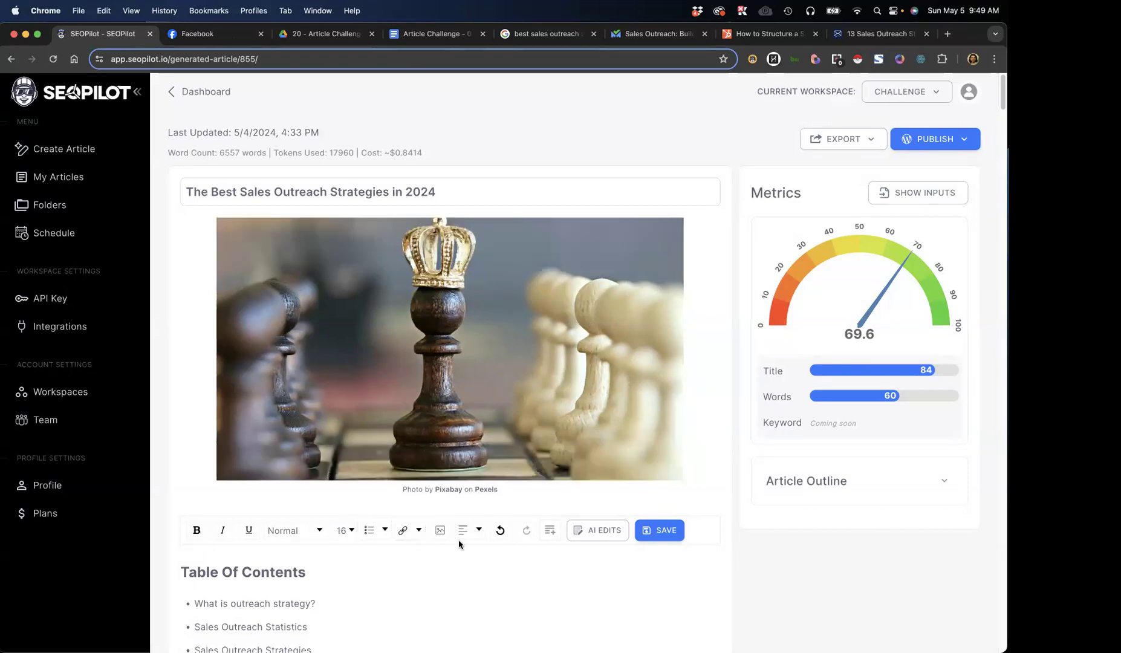
# Generate an AI rephrasing of the opening paragraph under "3. Prioritize your personas"
pyautogui.scroll(-7, 458, 543)
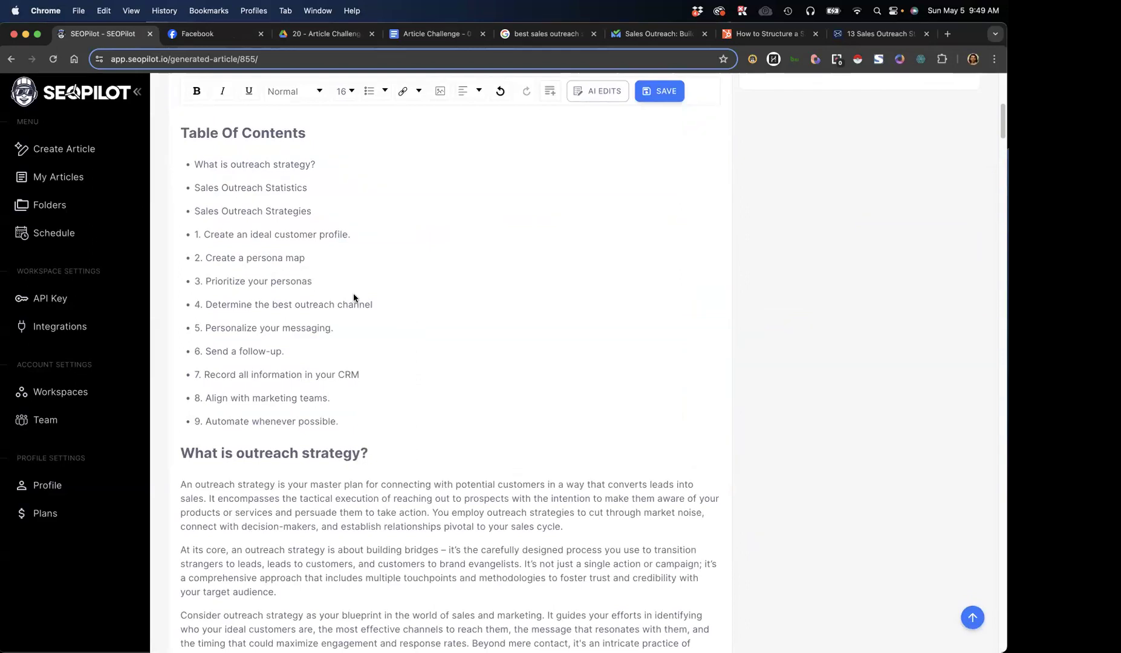
pyautogui.scroll(-7, 295, 468)
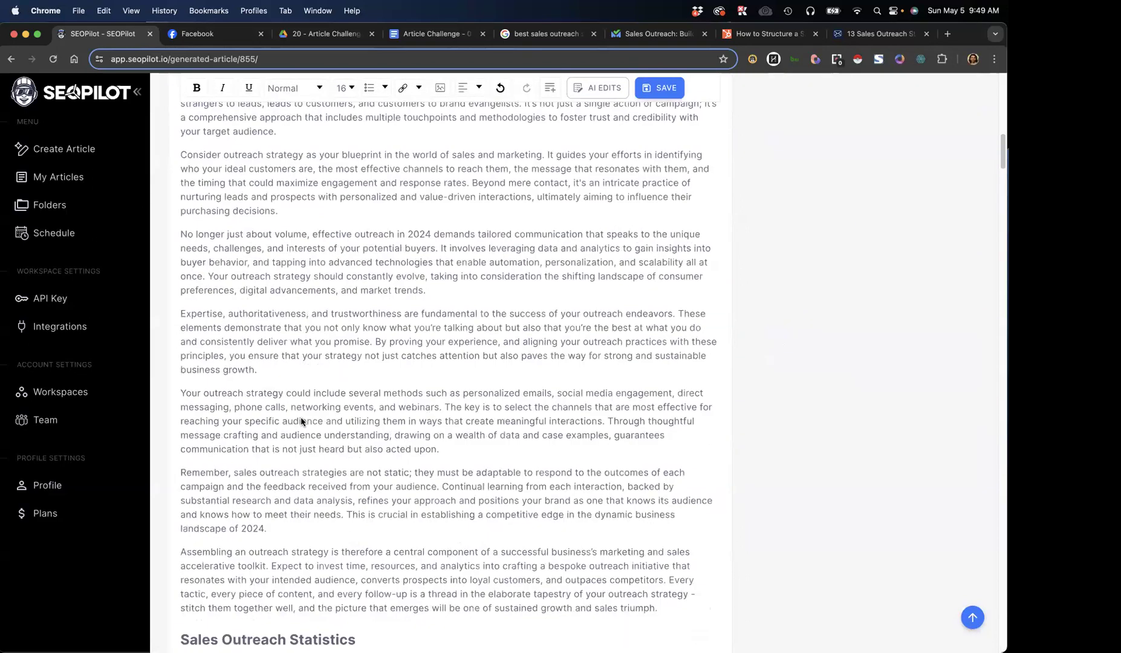
pyautogui.scroll(-20, 312, 427)
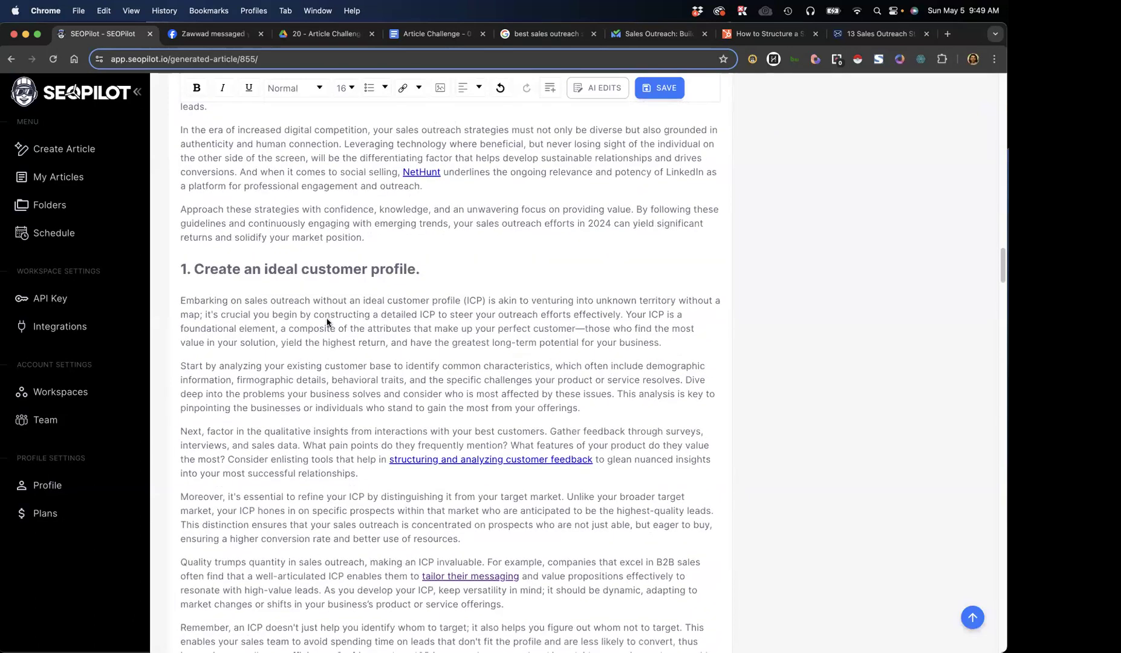
pyautogui.scroll(-7, 326, 325)
pyautogui.scroll(-1, 327, 325)
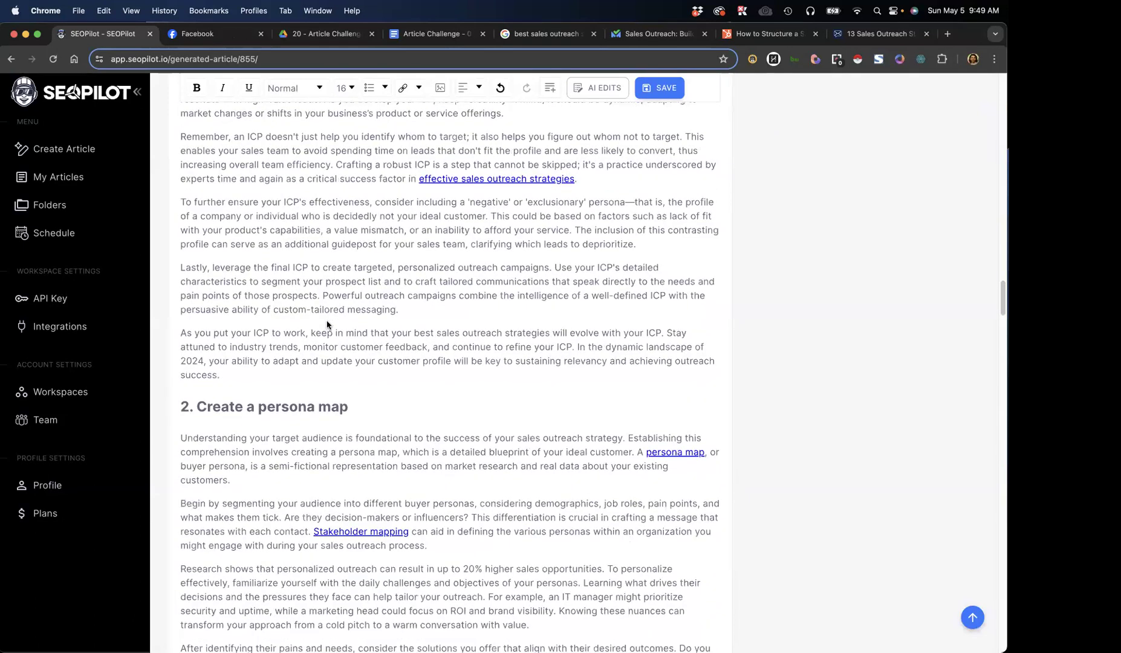
pyautogui.scroll(-10, 327, 325)
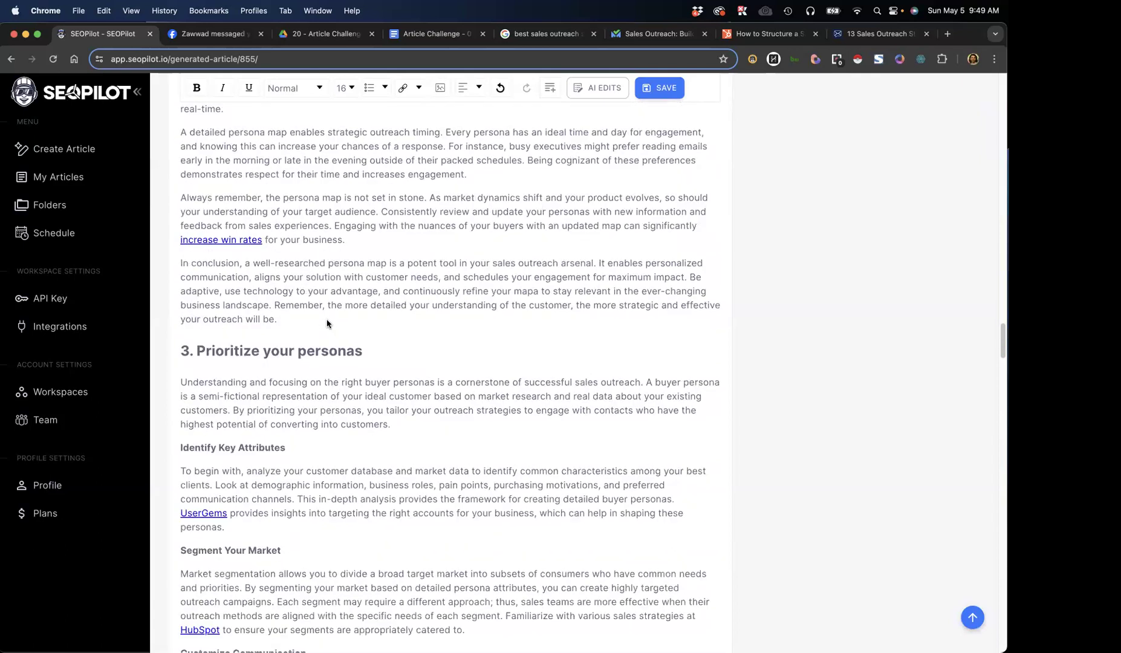
pyautogui.scroll(-1, 330, 330)
pyautogui.moveTo(426, 349); pyautogui.dragTo(176, 310)
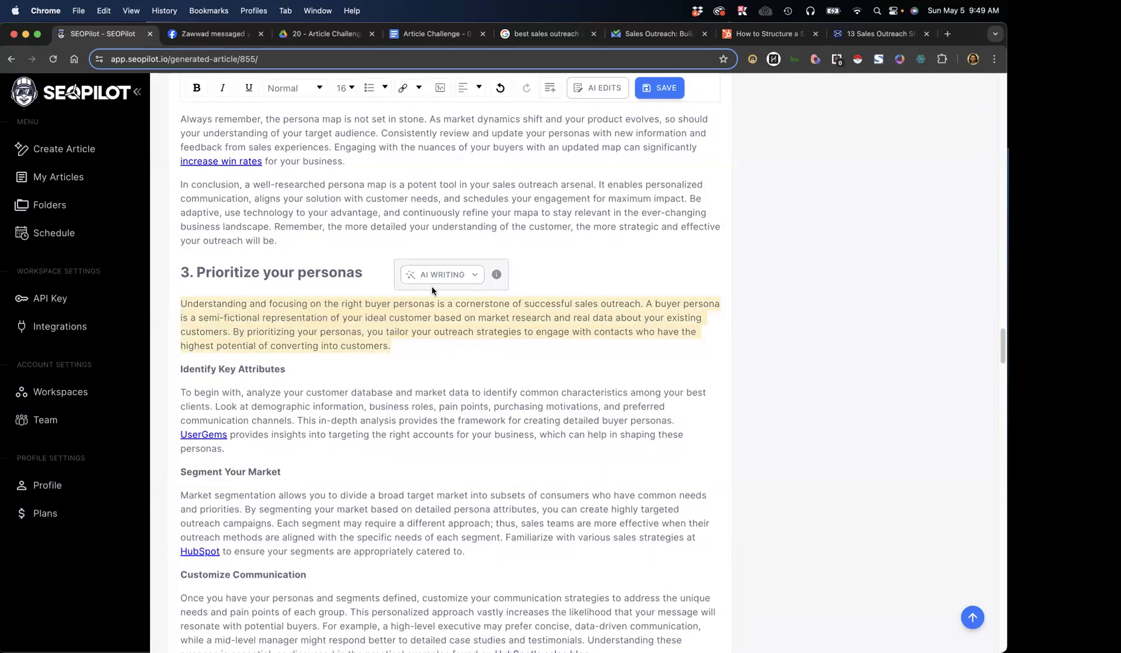
pyautogui.click(445, 275)
pyautogui.click(429, 337)
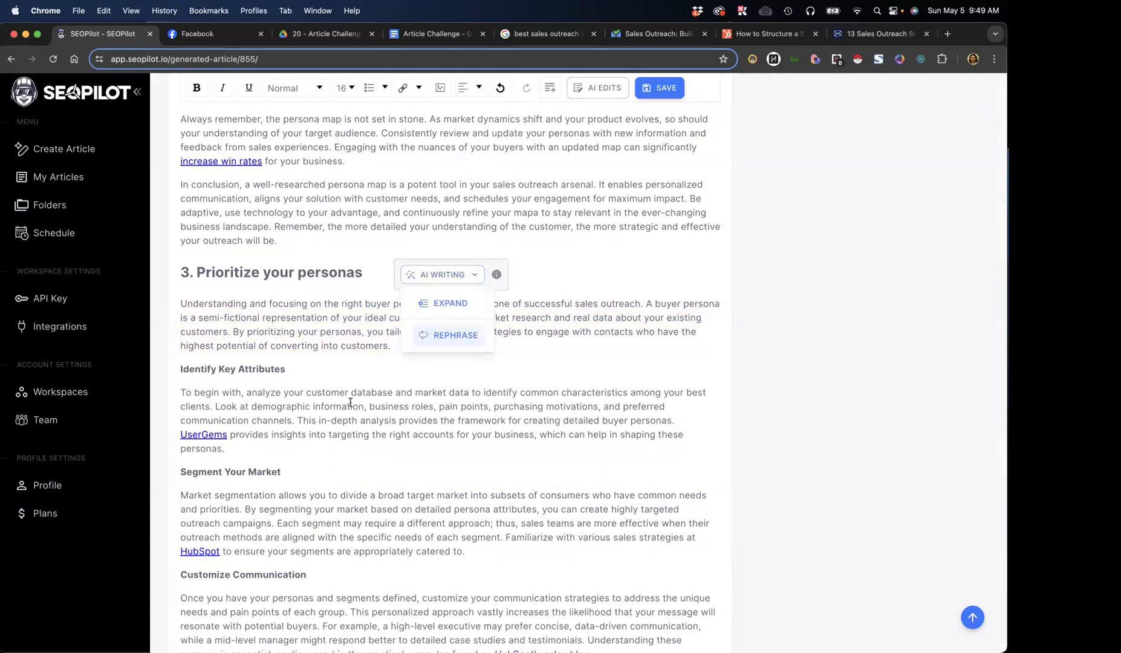
pyautogui.click(612, 504)
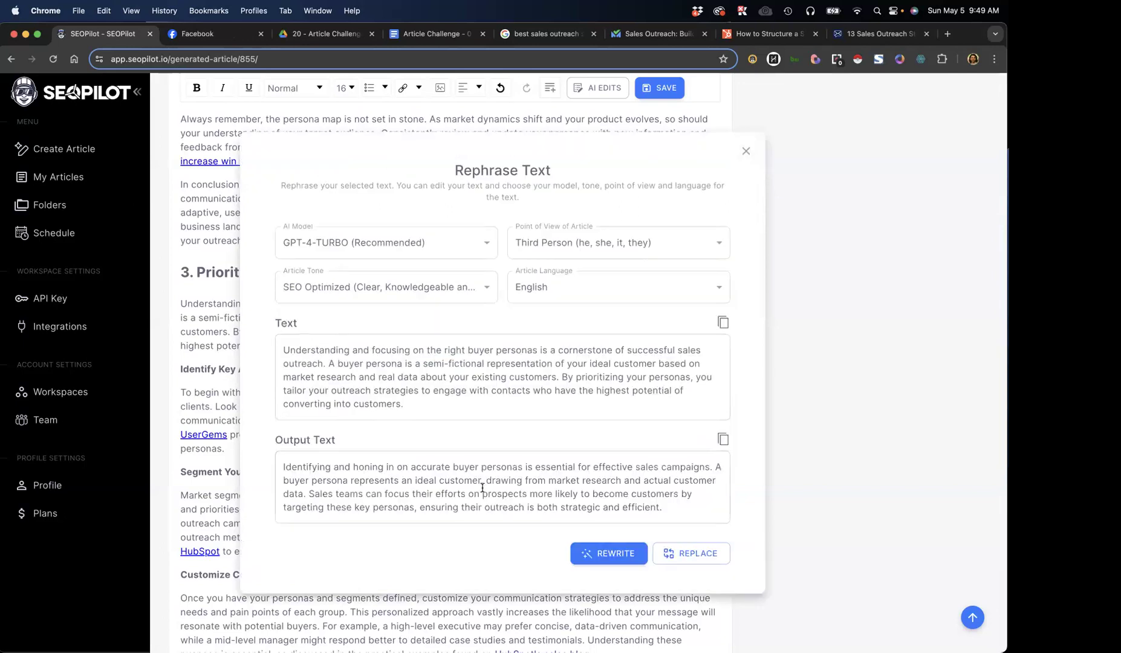
# Replace the original paragraph with the rephrased output text, close the rephrasing dialog and check the new paragraph in the article
pyautogui.click(311, 482)
pyautogui.press('cmd+a')
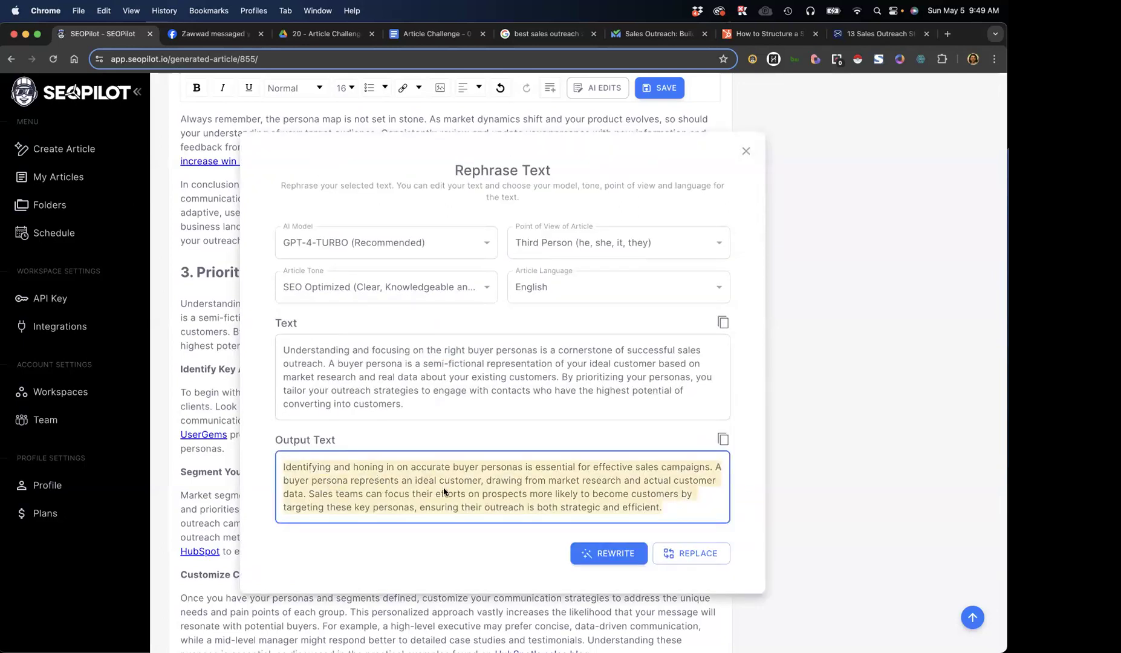
pyautogui.click(692, 567)
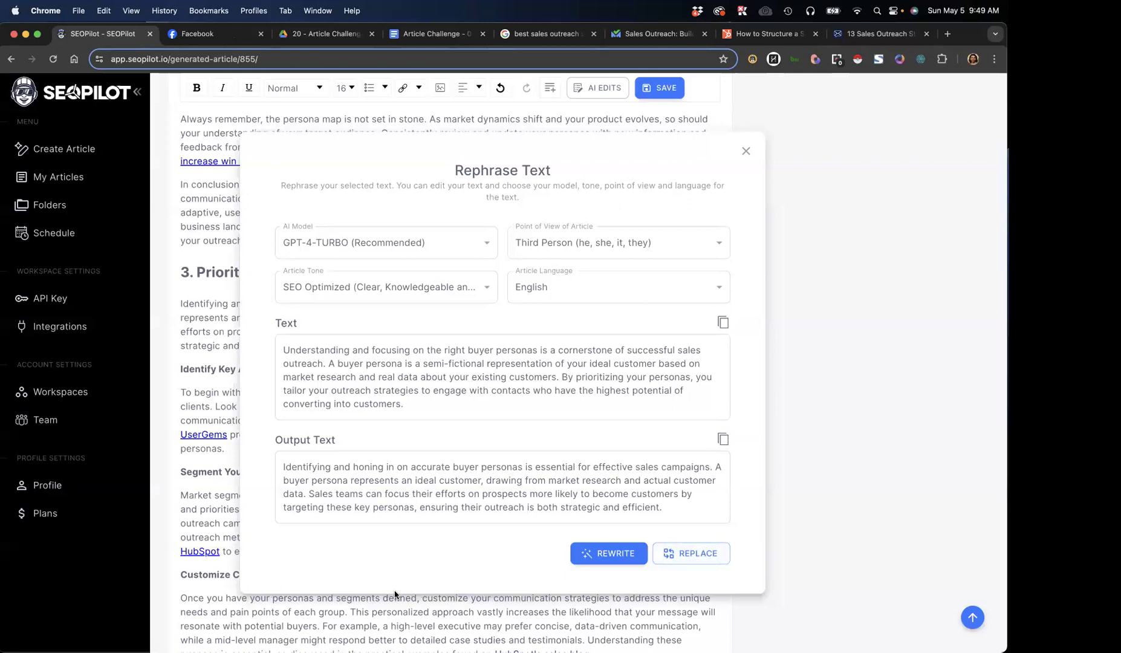
pyautogui.click(746, 152)
pyautogui.tripleClick(245, 318)
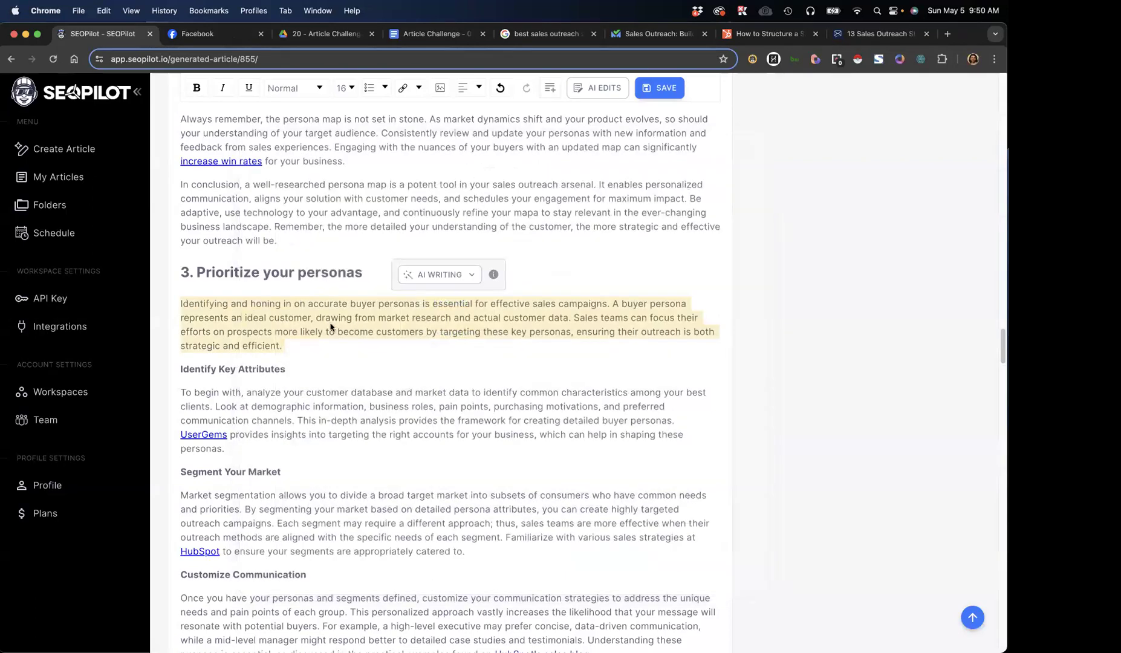
pyautogui.click(604, 318)
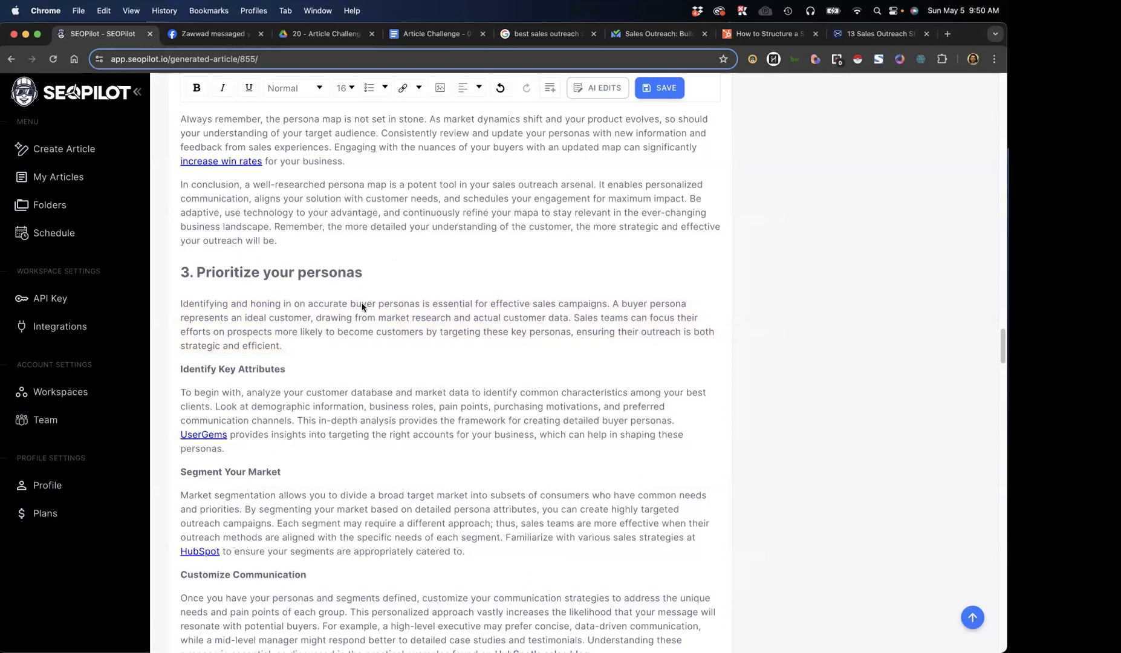